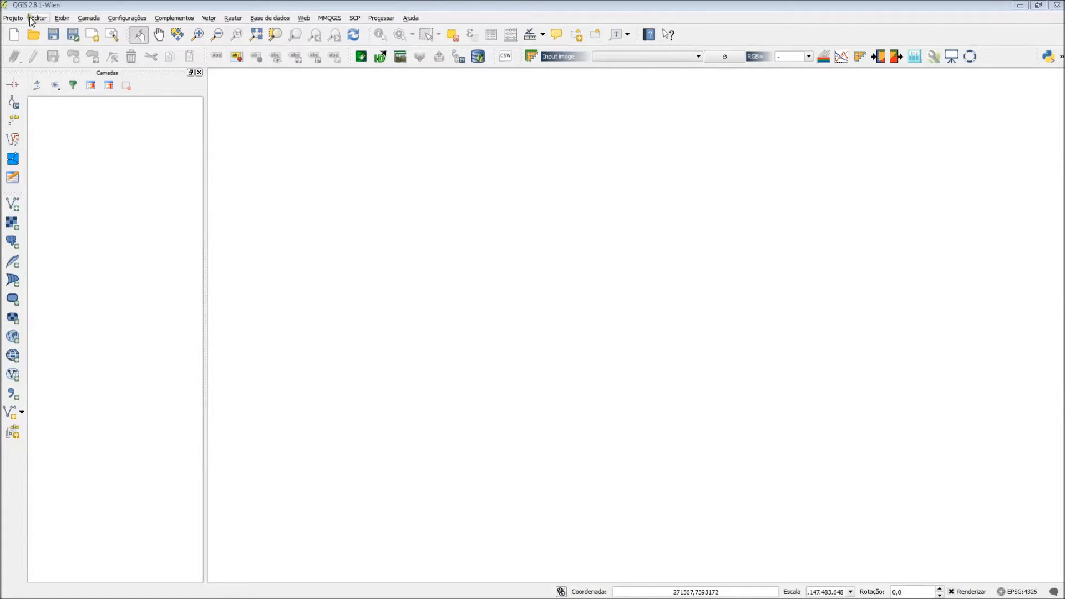
Add the shapefile RMSP.shp from C:\Temp\Exemplo_RMSP to the project as a vector layer
{"action": "left_click", "coordinate": [82, 18]}
{"action": "mouse_move", "coordinate": [114, 40]}
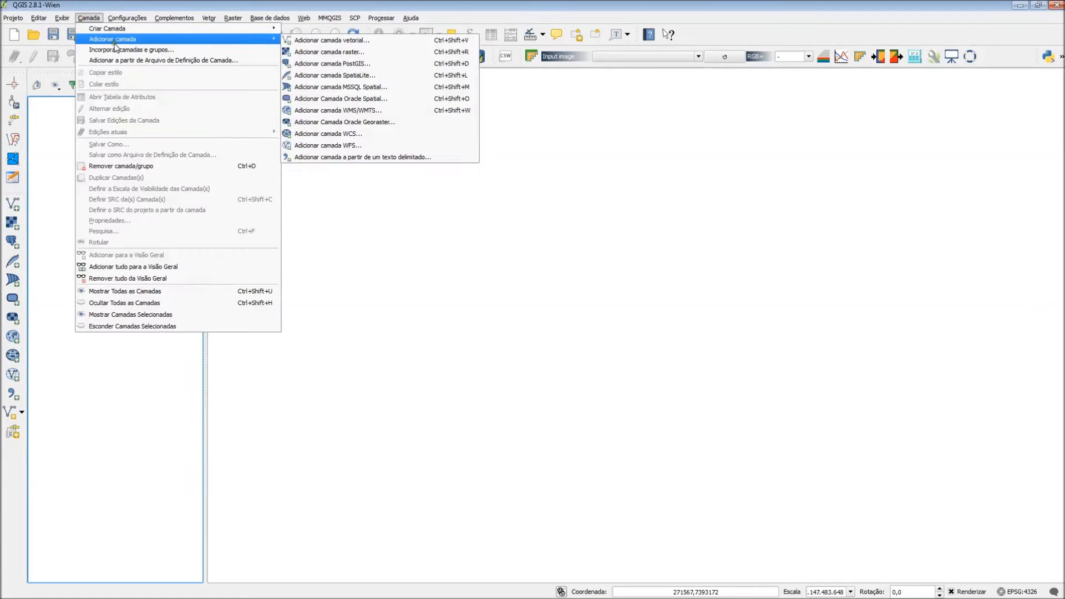
{"action": "left_click", "coordinate": [354, 41]}
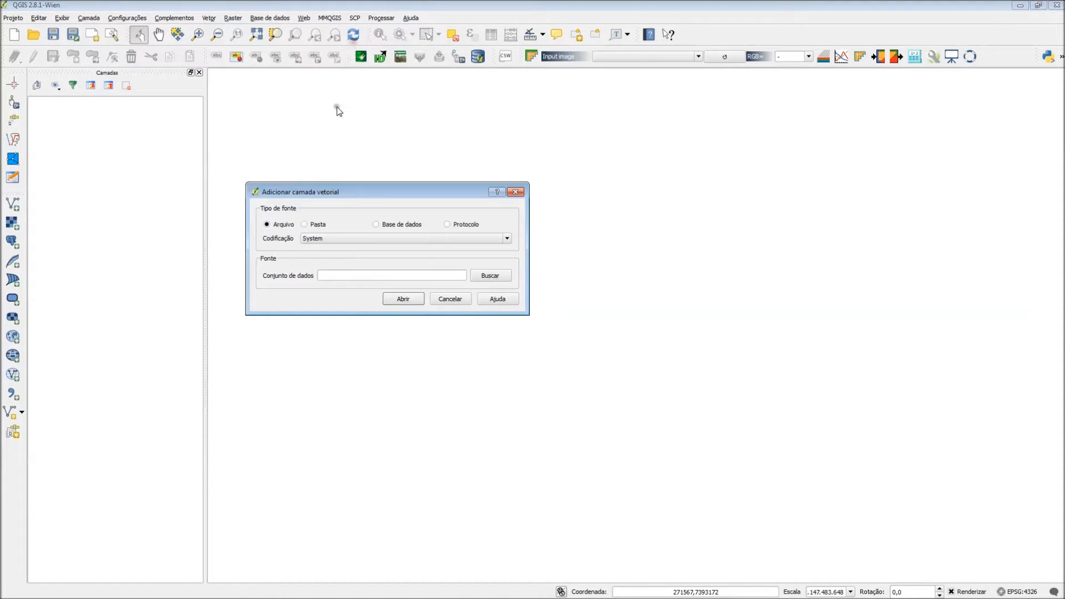
{"action": "left_click", "coordinate": [483, 277]}
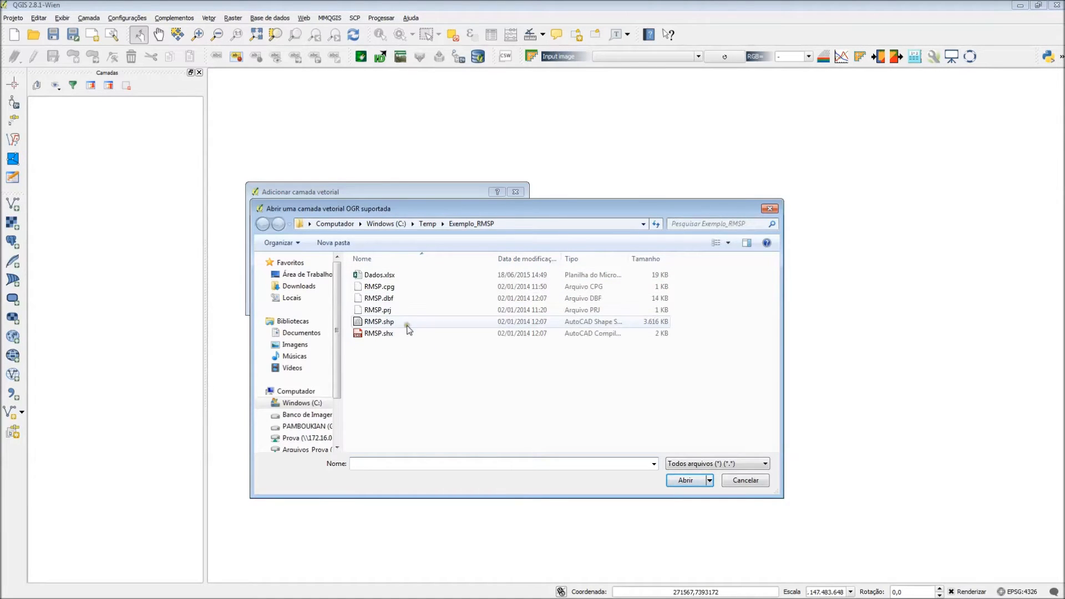
{"action": "left_click", "coordinate": [395, 322]}
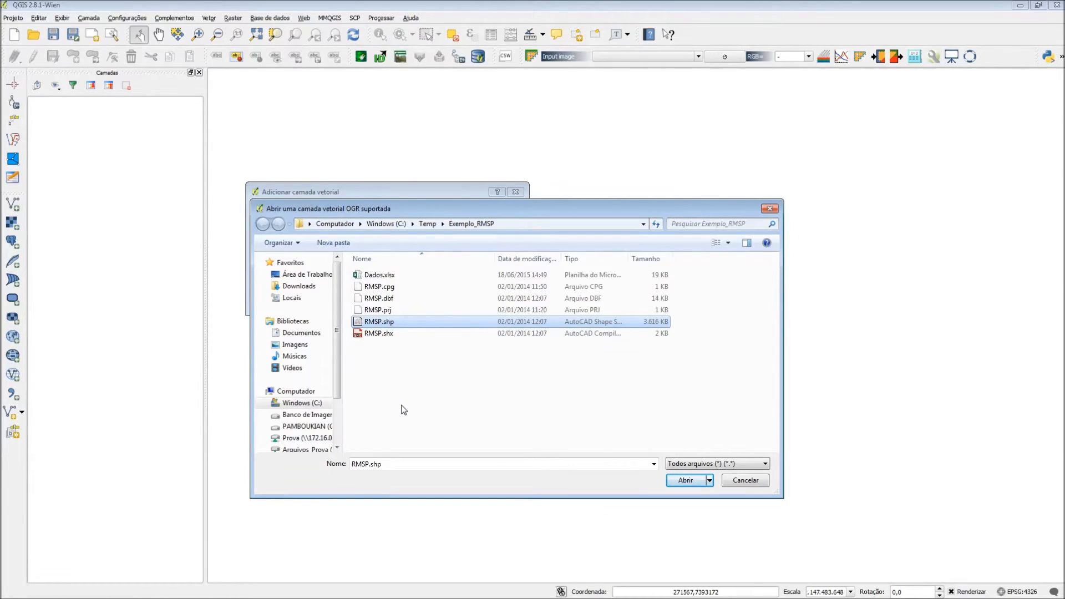
{"action": "left_click", "coordinate": [404, 299]}
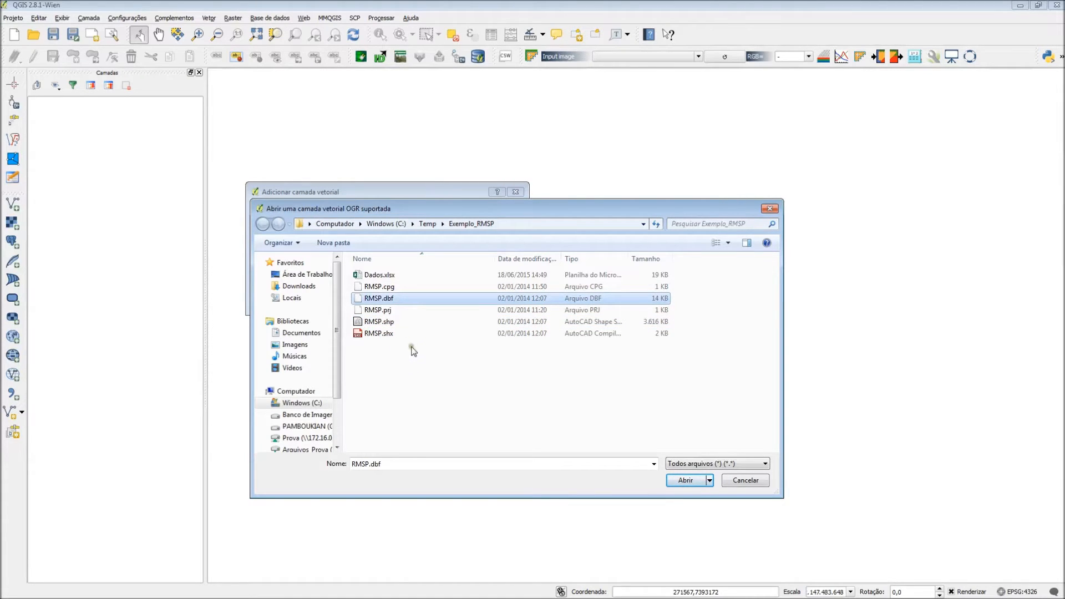
{"action": "left_click", "coordinate": [397, 334]}
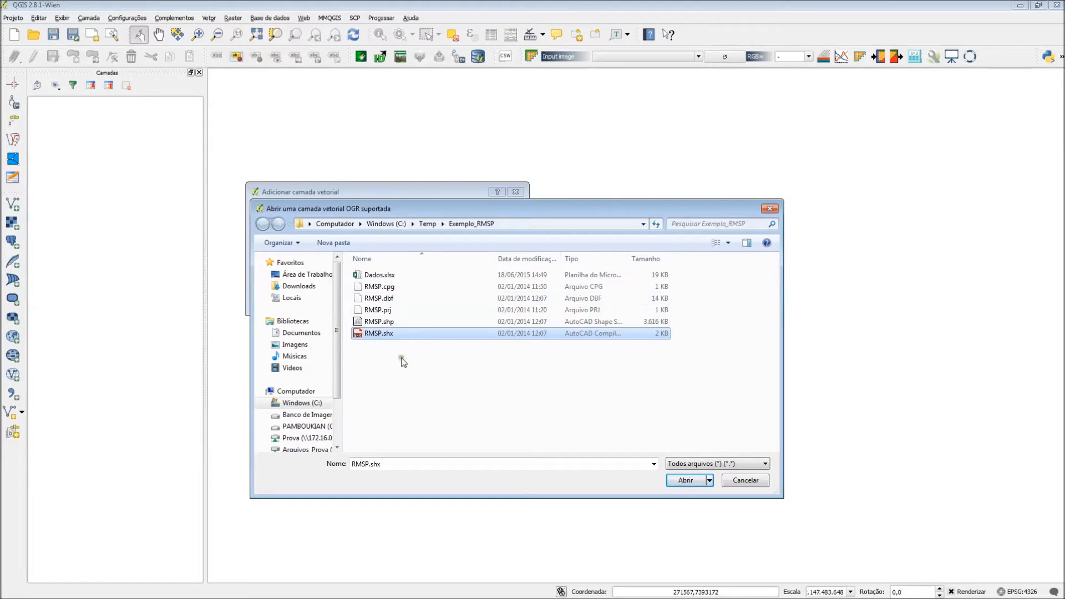
{"action": "left_click", "coordinate": [388, 323]}
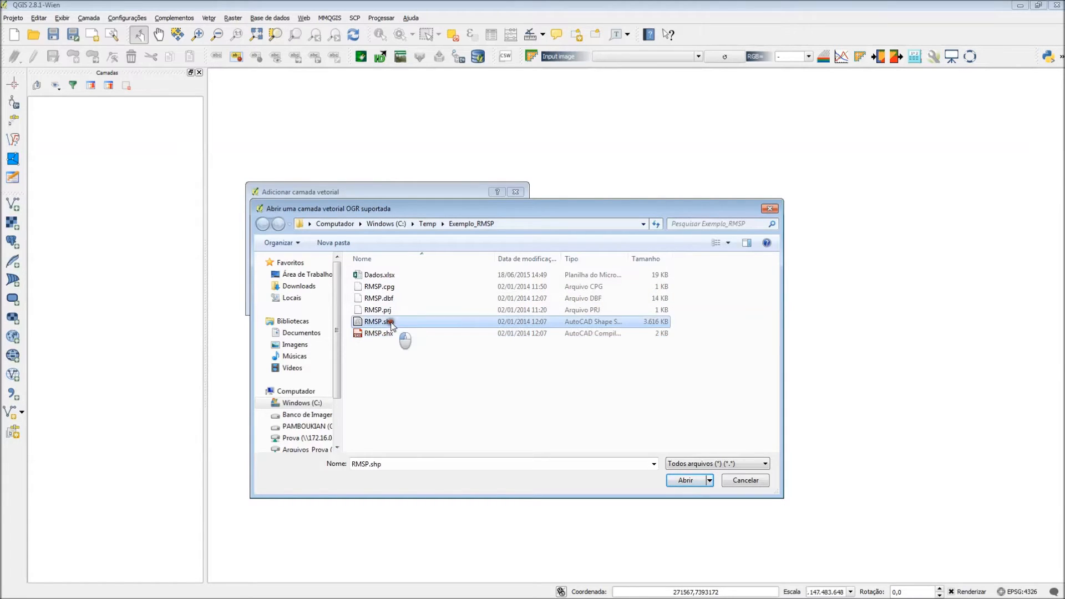
{"action": "left_click", "coordinate": [685, 481]}
{"action": "left_click", "coordinate": [403, 300]}
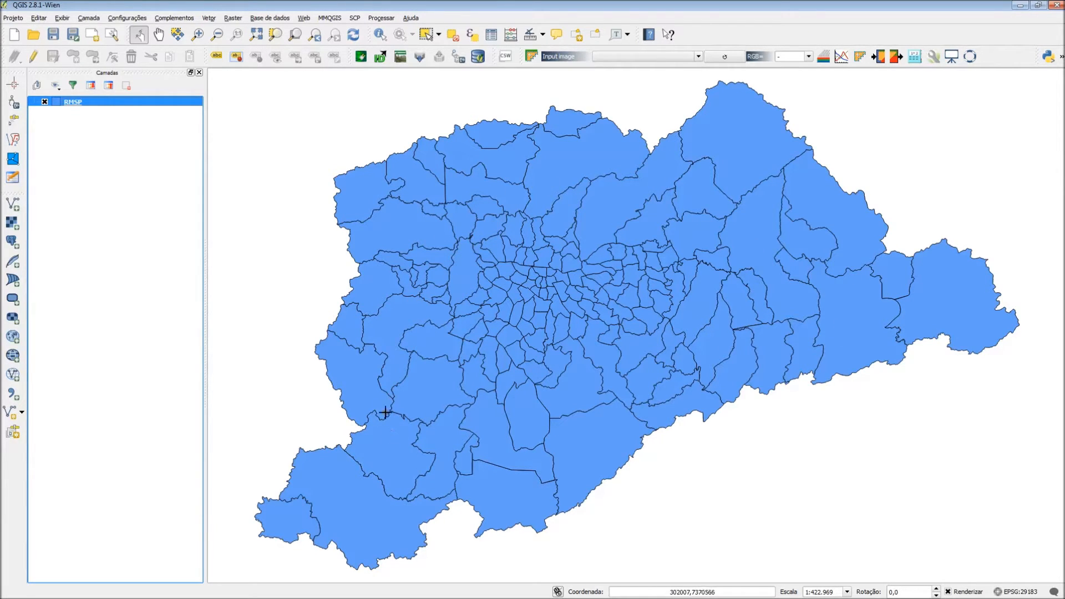
Examine the RMSP layer's attribute table for its district codes and names, and close it again
{"action": "right_click", "coordinate": [74, 101]}
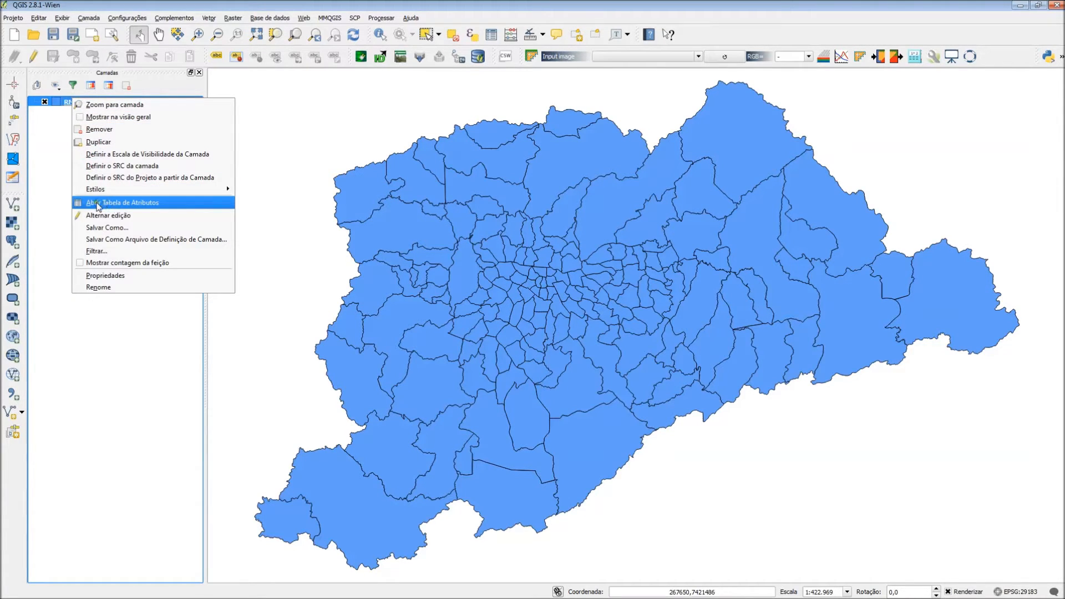
{"action": "left_click", "coordinate": [150, 205]}
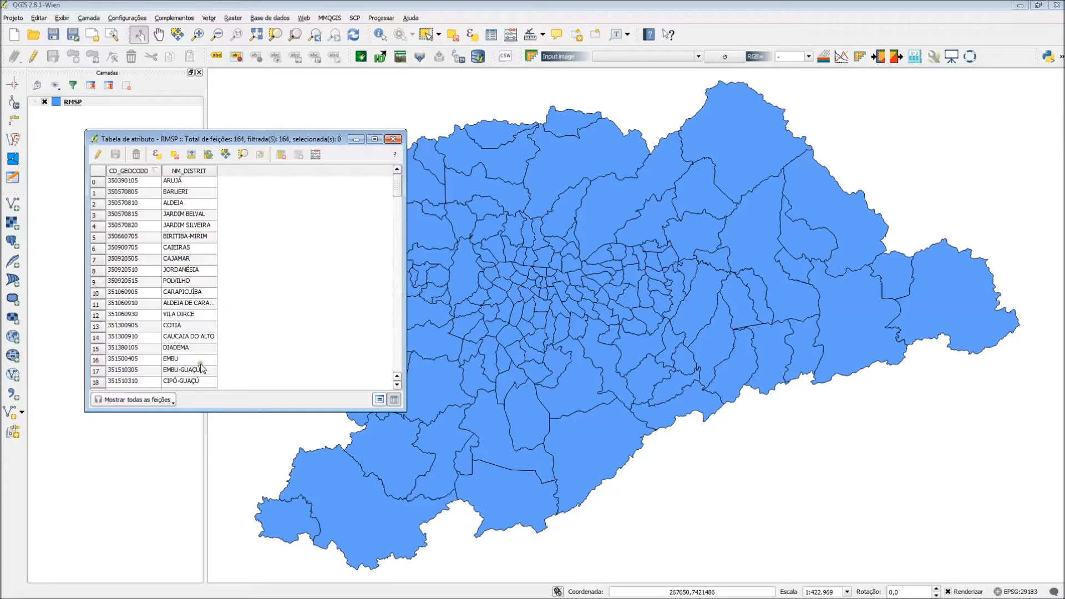
{"action": "left_click", "coordinate": [393, 140]}
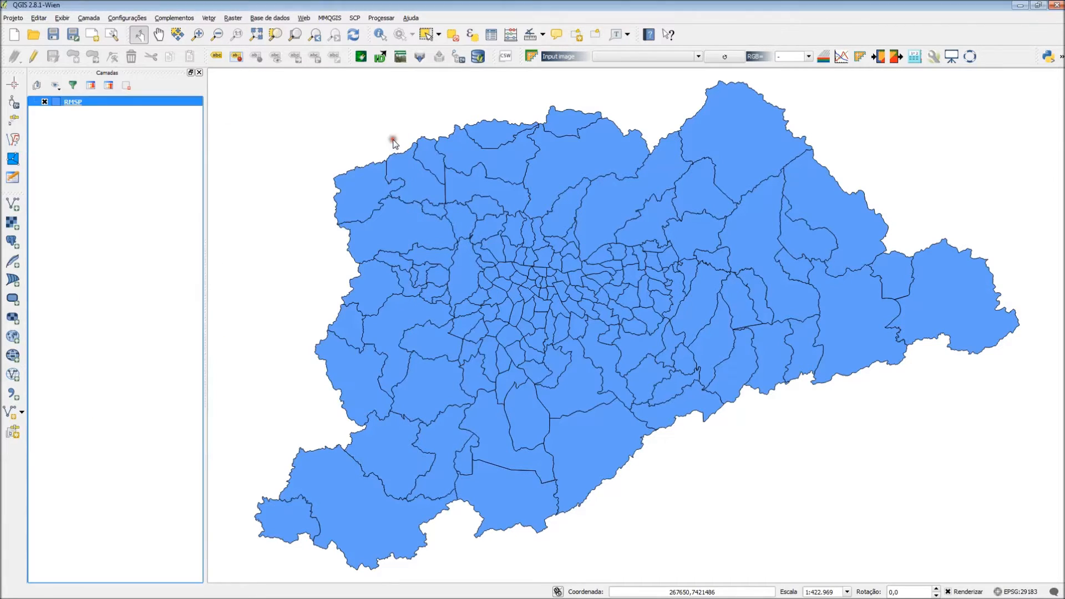
{"action": "left_click", "coordinate": [498, 39]}
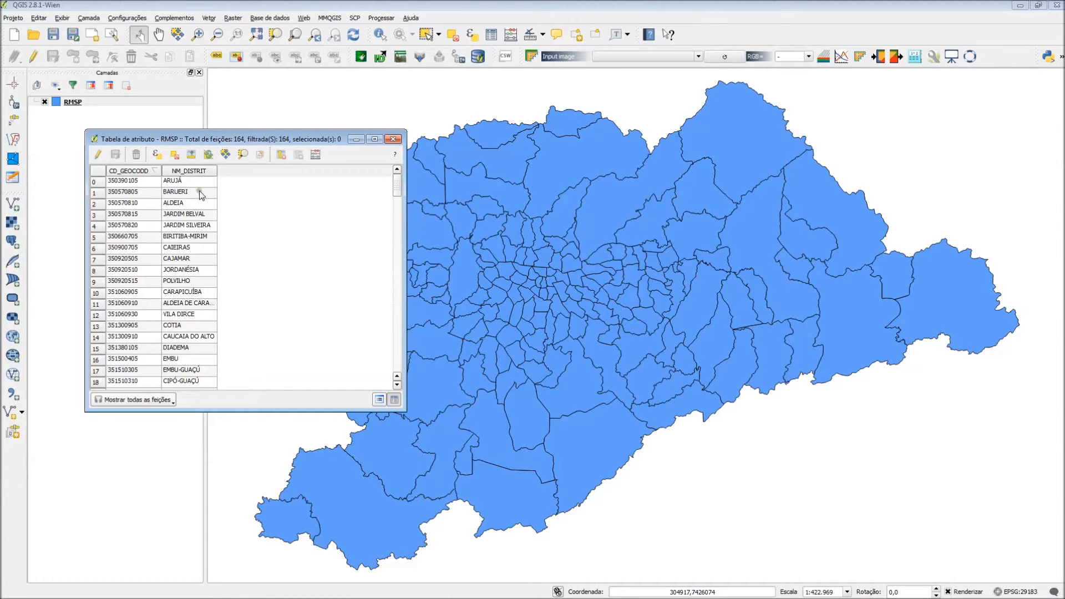
{"action": "left_click", "coordinate": [396, 139]}
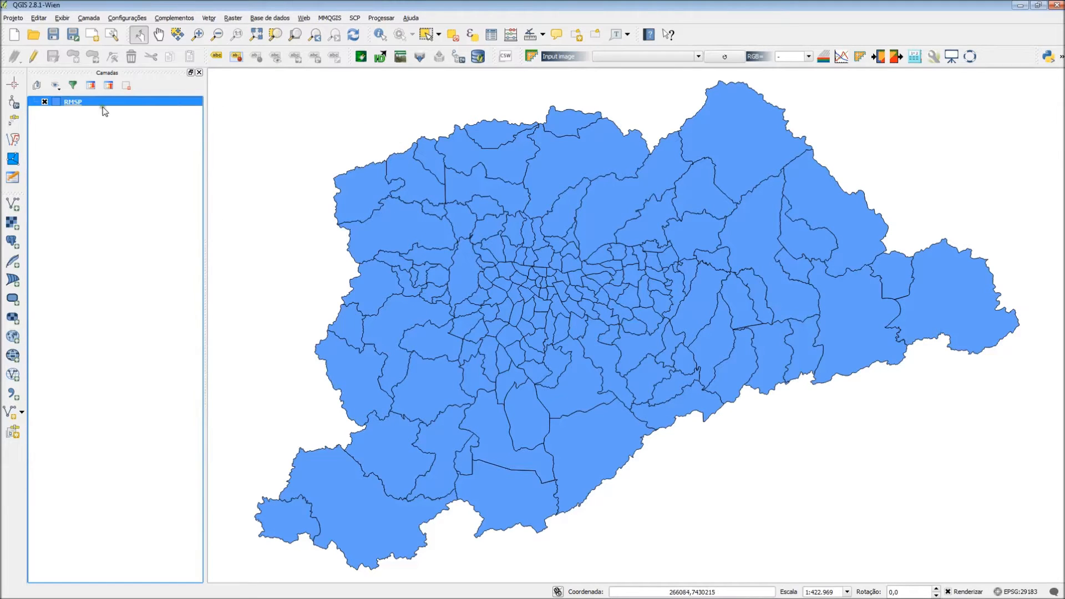
Check the names, types and lengths of the RMSP layer's fields in its layer properties
{"action": "right_click", "coordinate": [73, 103]}
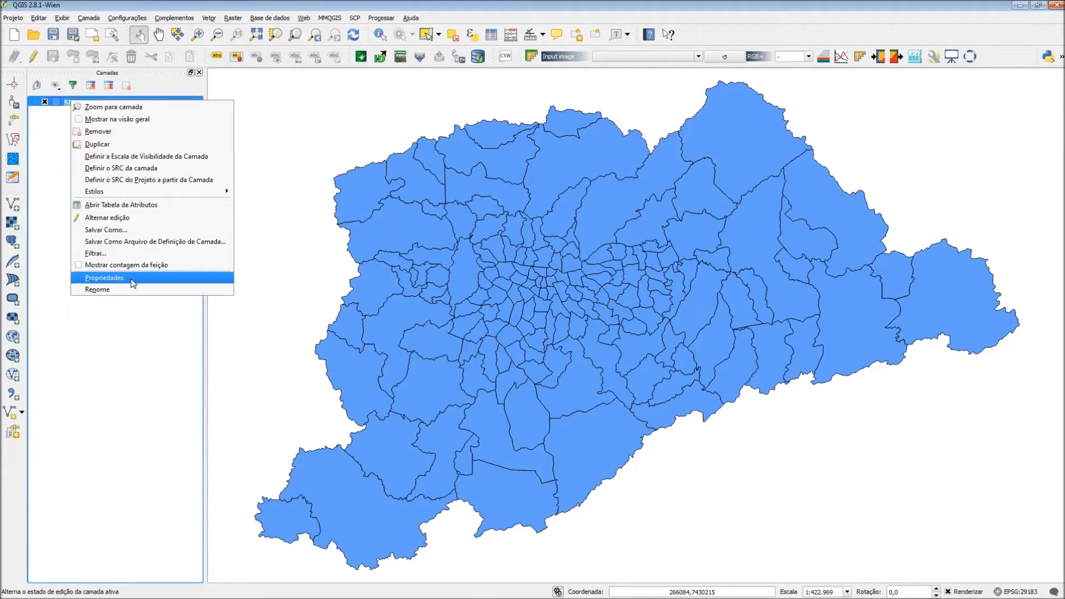
{"action": "left_click", "coordinate": [68, 334]}
{"action": "double_click", "coordinate": [72, 102]}
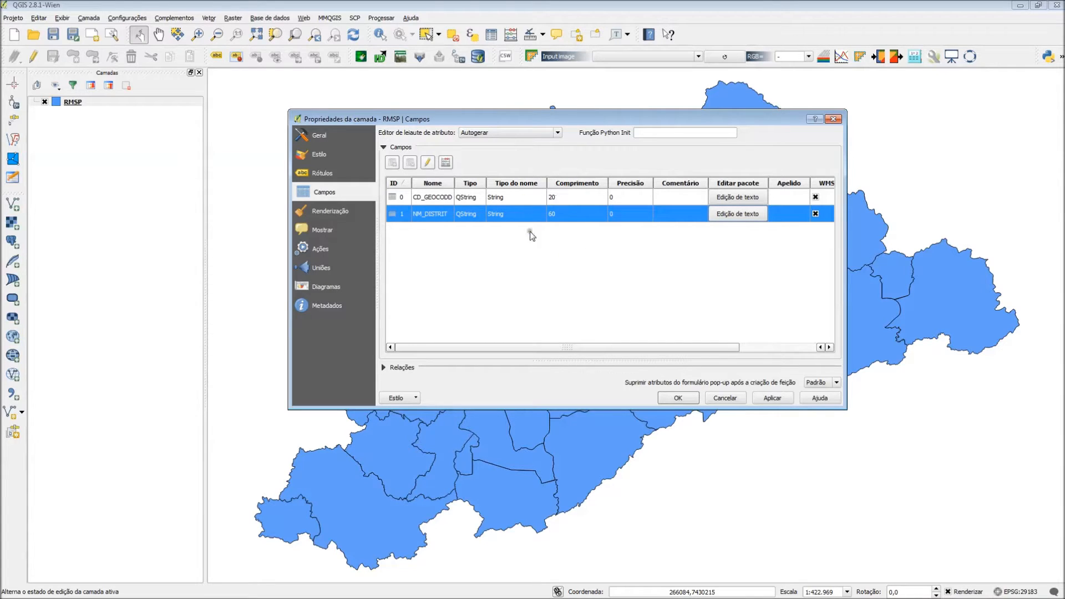
{"action": "left_click", "coordinate": [677, 398]}
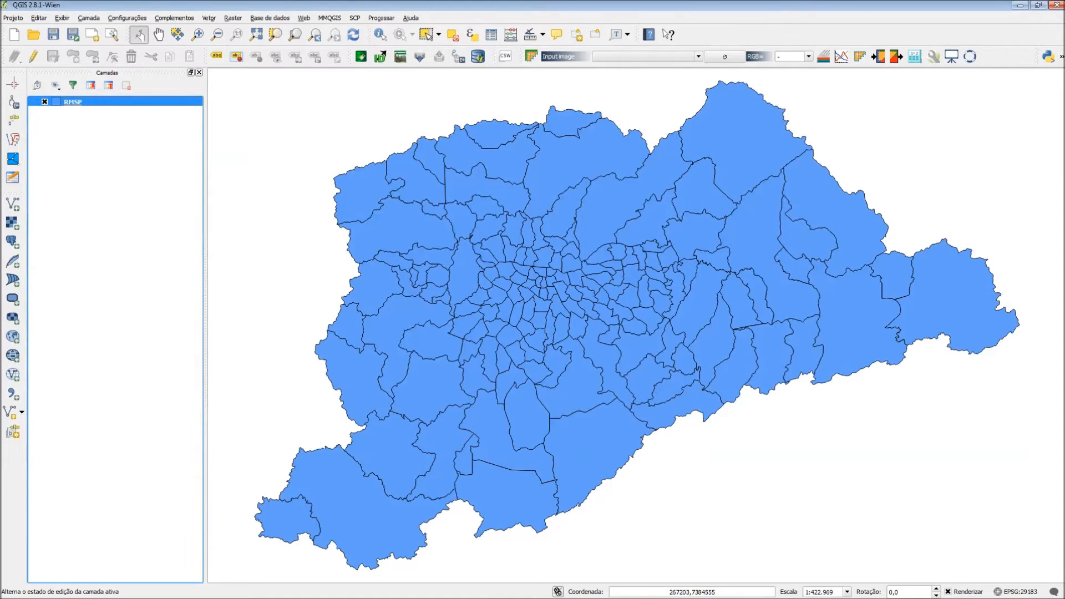
Review the CD_GEOCODD codes in the RMSP attribute table once more, and close the table
{"action": "key", "text": "alt+Tab"}
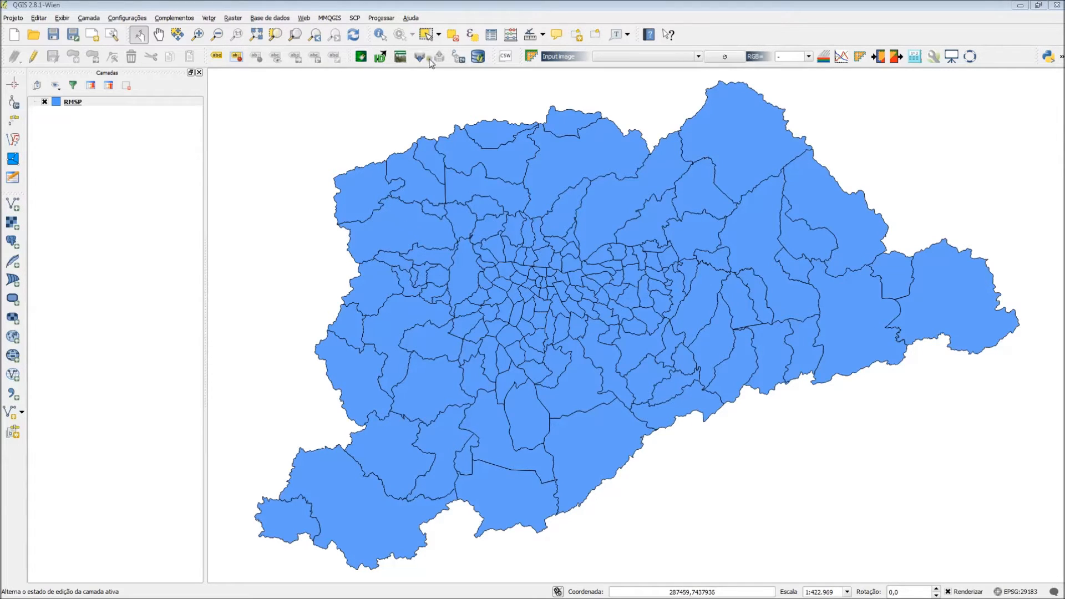
{"action": "left_click", "coordinate": [491, 35]}
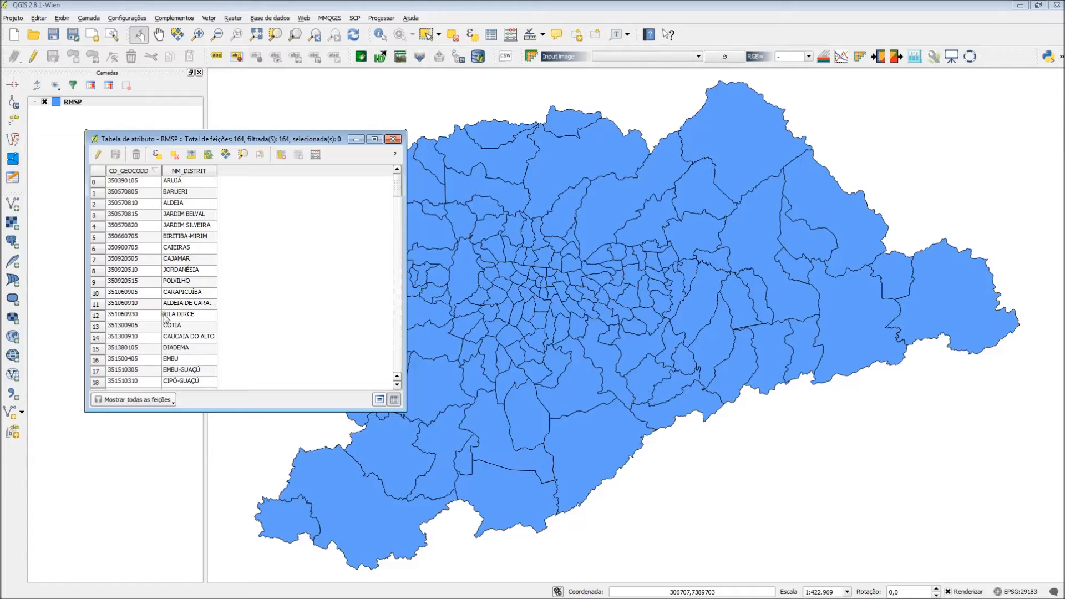
{"action": "left_click", "coordinate": [391, 139]}
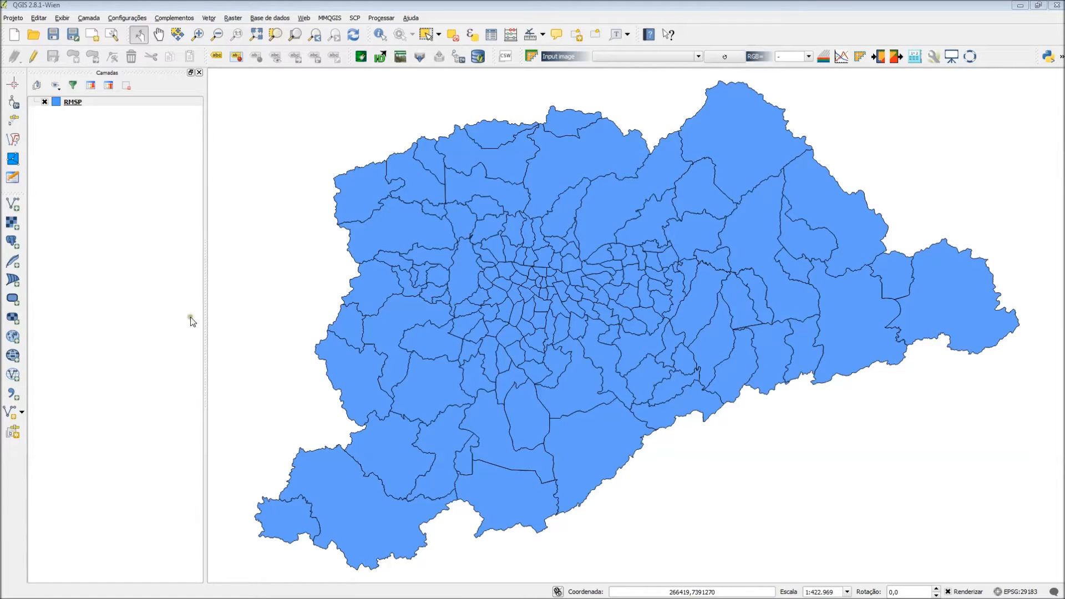
Add the spreadsheet Dados.xlsx from C:\Temp\Exemplo_RMSP to the project as a vector layer
{"action": "left_click", "coordinate": [89, 18]}
{"action": "mouse_move", "coordinate": [104, 40]}
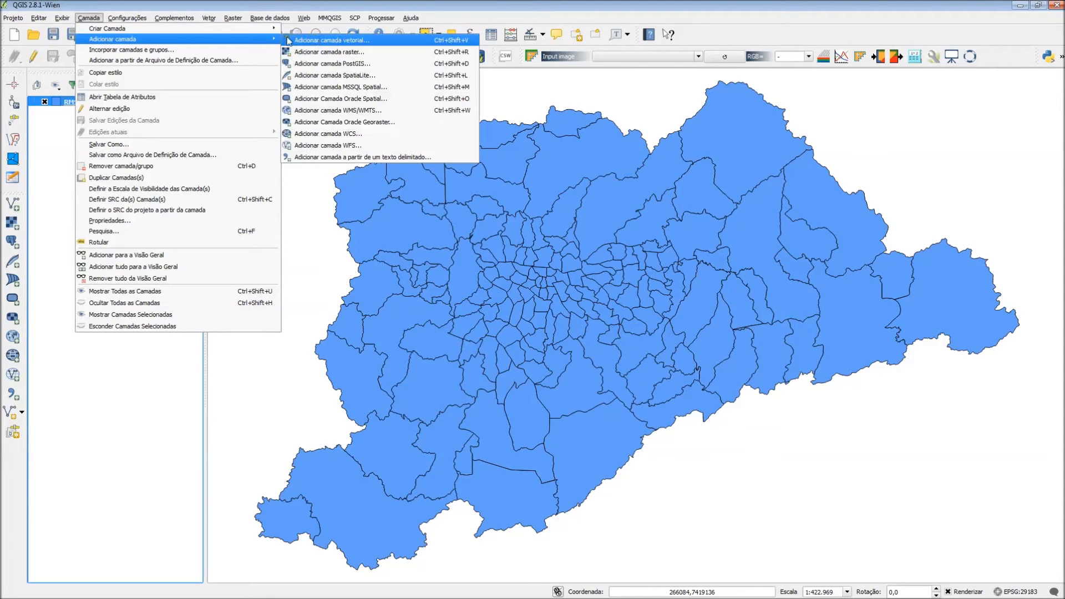
{"action": "left_click", "coordinate": [348, 40]}
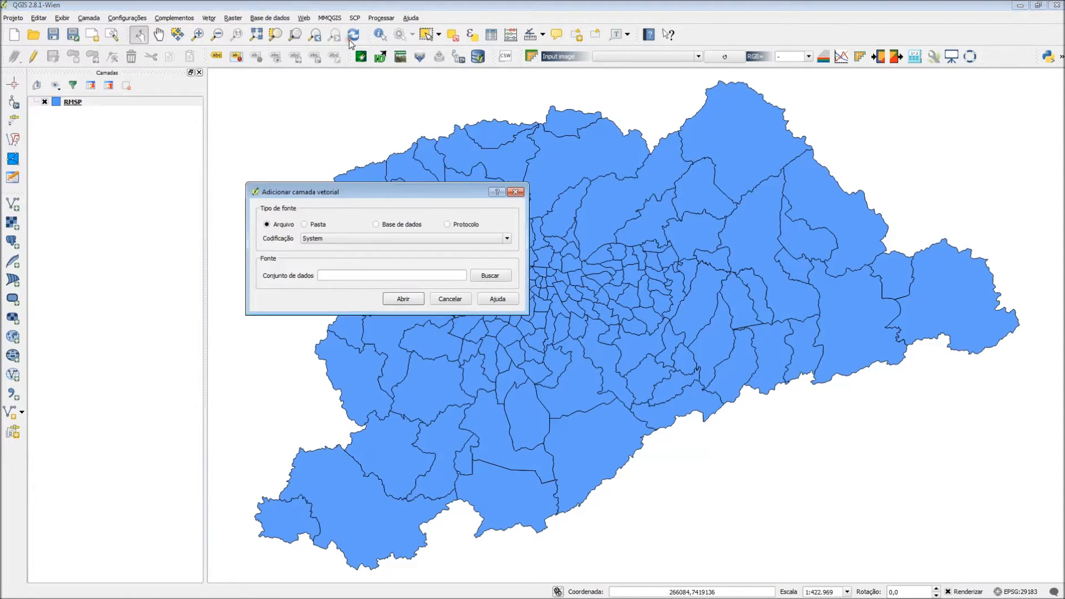
{"action": "left_click", "coordinate": [495, 275]}
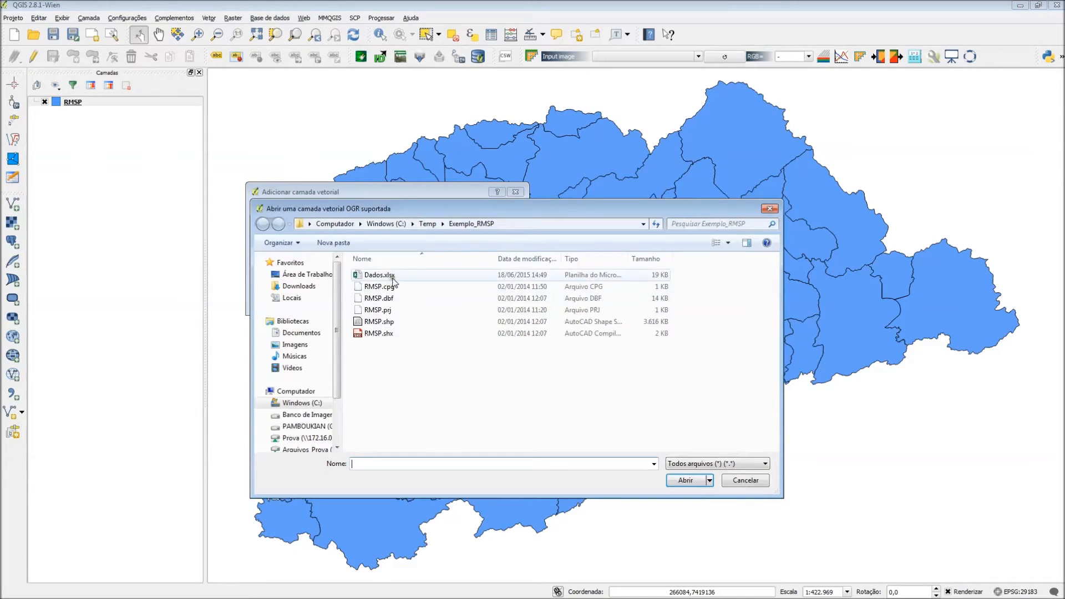
{"action": "left_click", "coordinate": [392, 276]}
{"action": "left_click", "coordinate": [688, 481]}
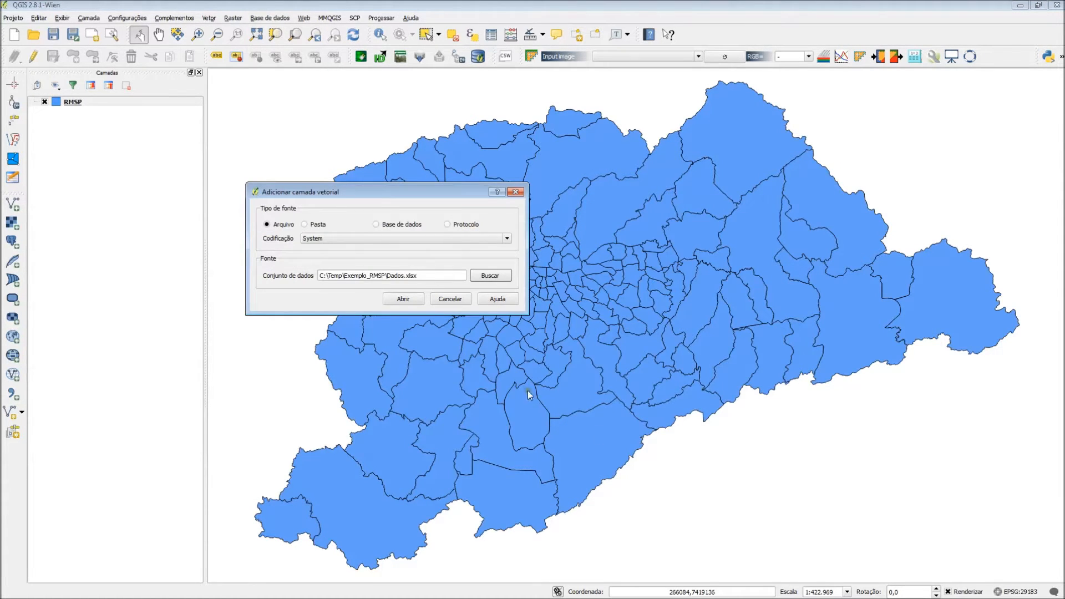
{"action": "left_click", "coordinate": [403, 299]}
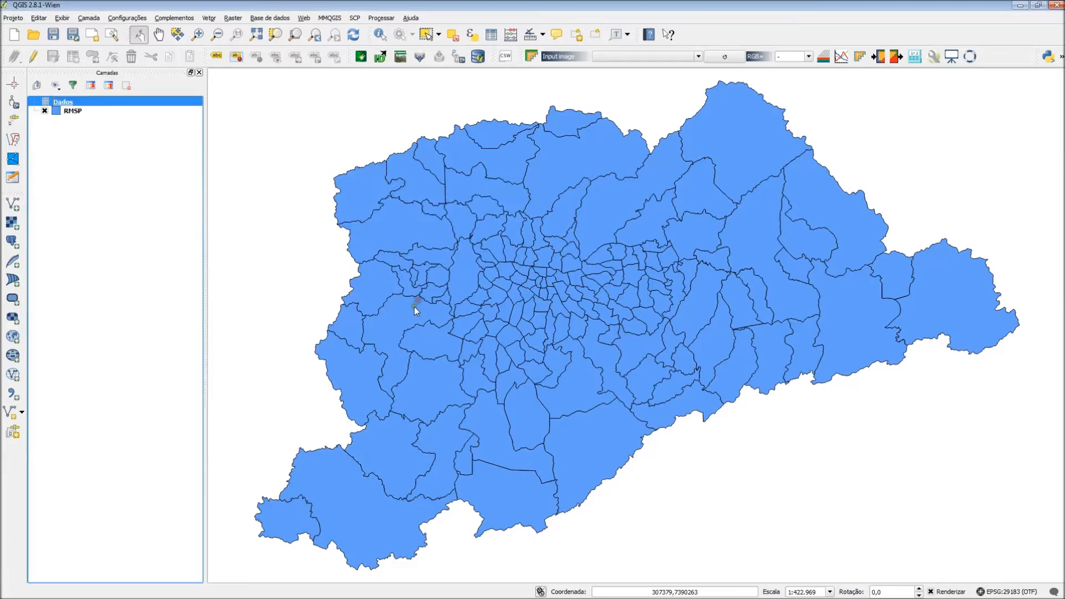
Examine the Dados layer's attribute table, widened to show every column through Lixo_10, and close it
{"action": "left_click", "coordinate": [69, 112]}
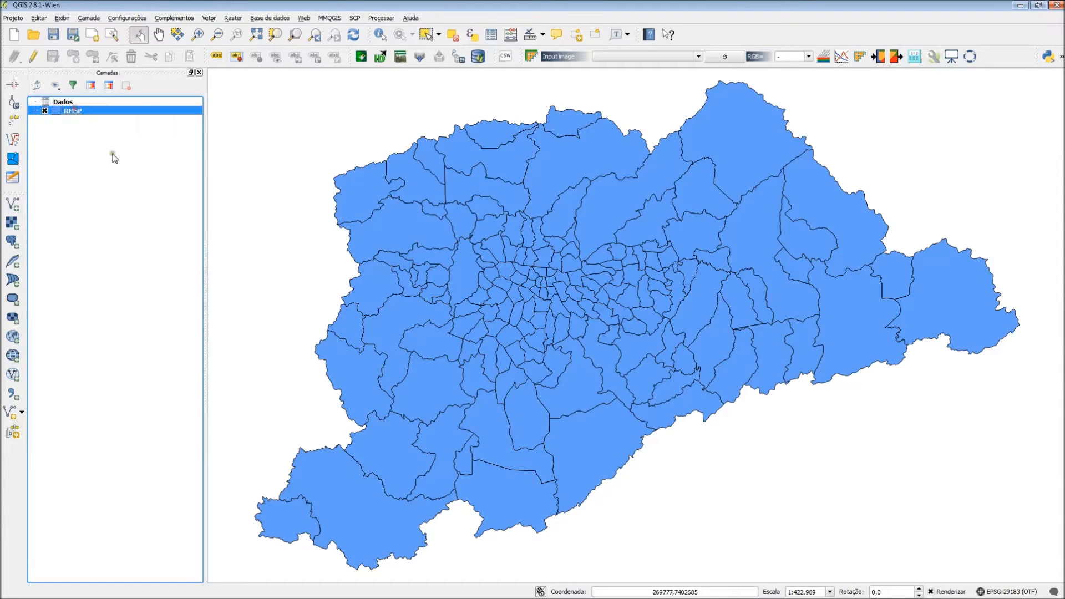
{"action": "left_click", "coordinate": [57, 102]}
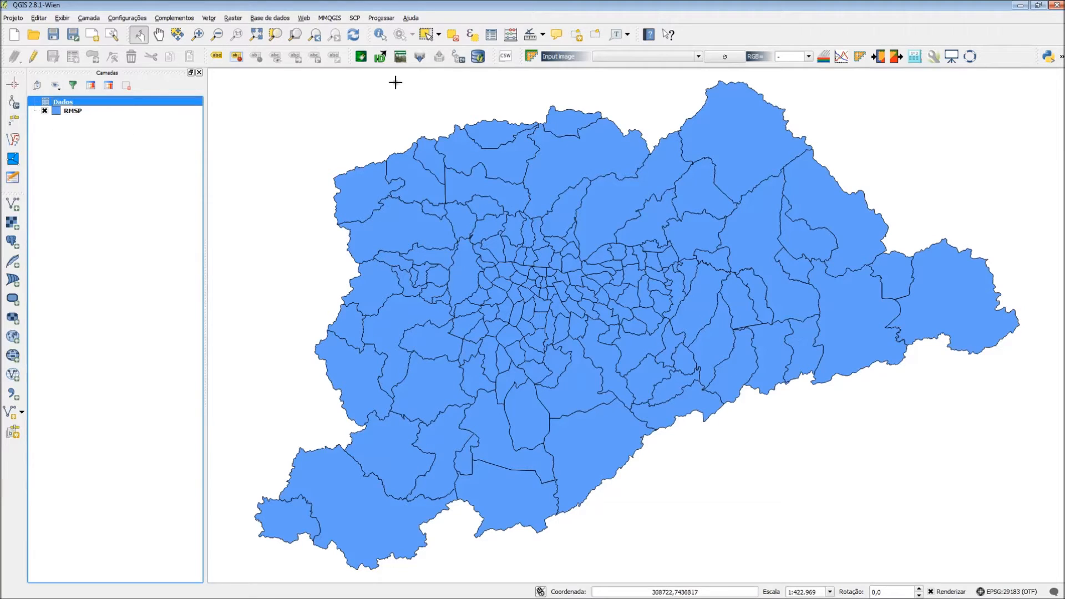
{"action": "left_click", "coordinate": [492, 34]}
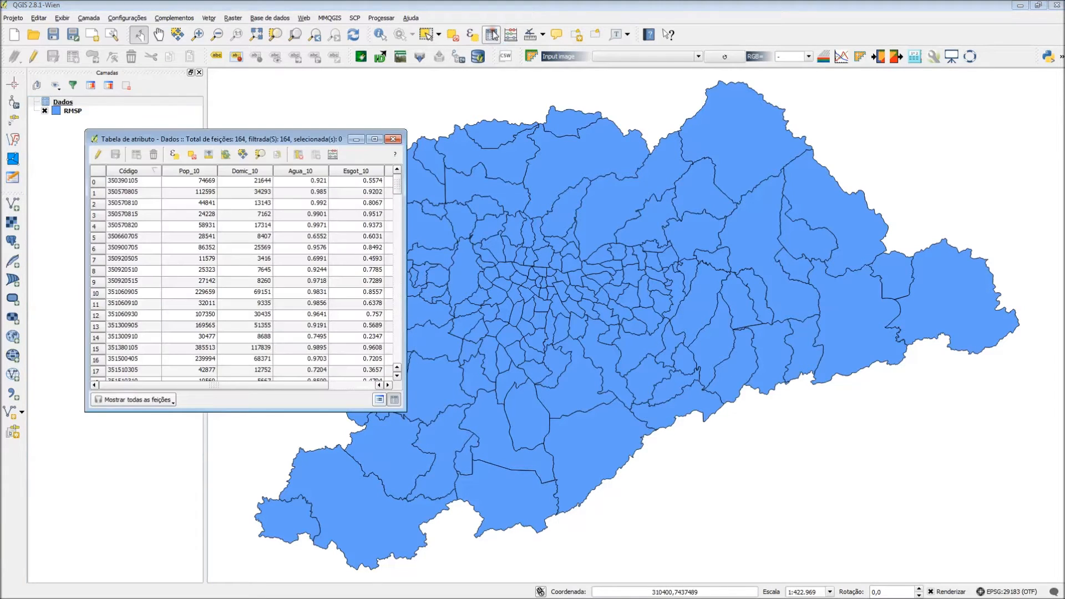
{"action": "left_click_drag", "start_coordinate": [406, 247], "coordinate": [589, 247]}
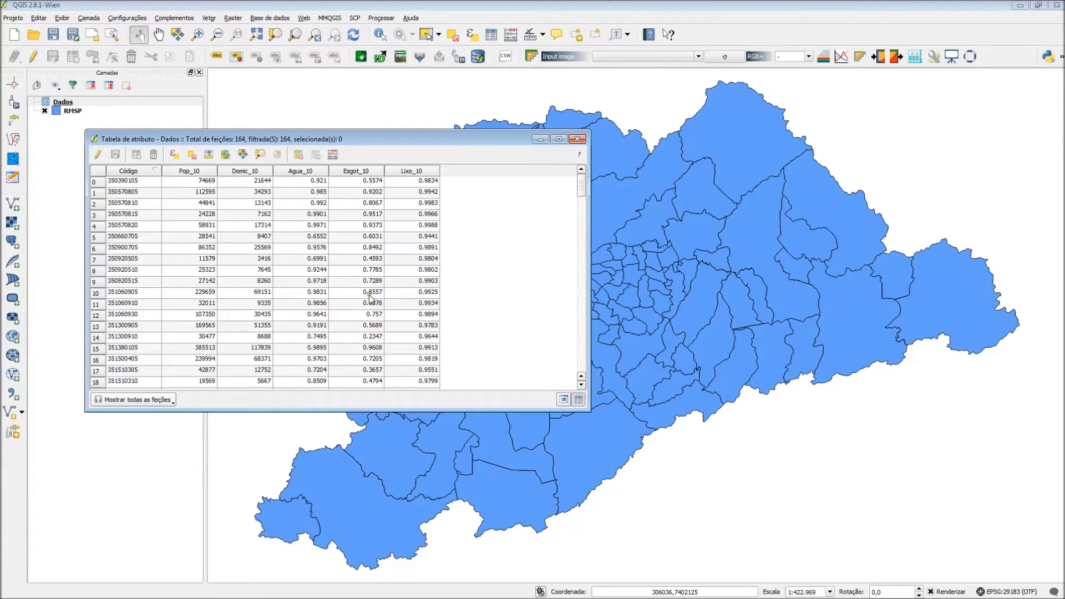
{"action": "left_click", "coordinate": [577, 140]}
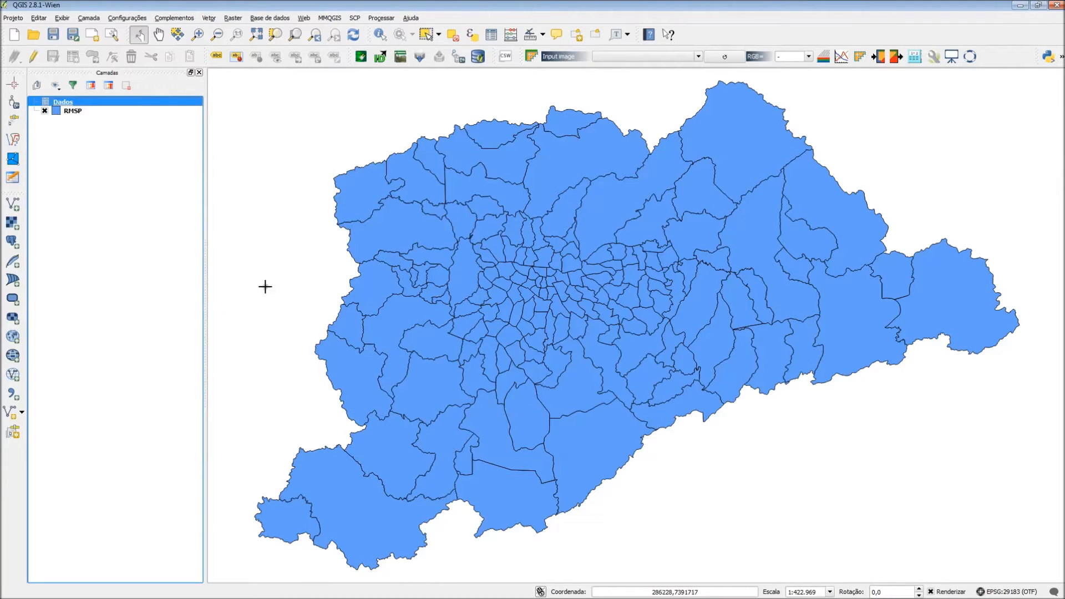
Start a join on the RMSP layer that links the Dados field Código to the target field CD_GEOCODD
{"action": "left_click", "coordinate": [68, 112]}
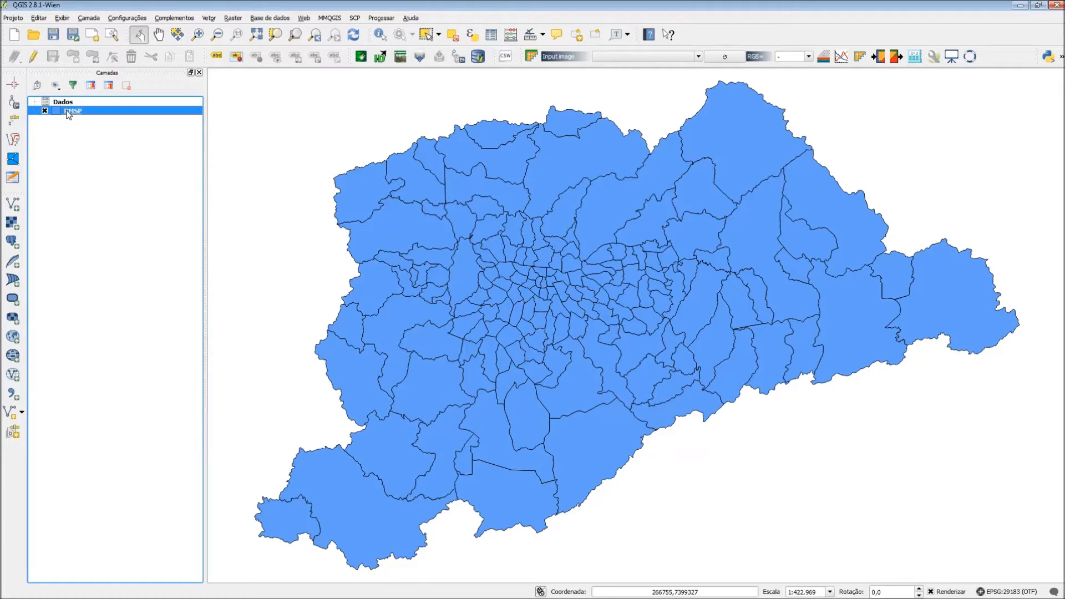
{"action": "double_click", "coordinate": [67, 111]}
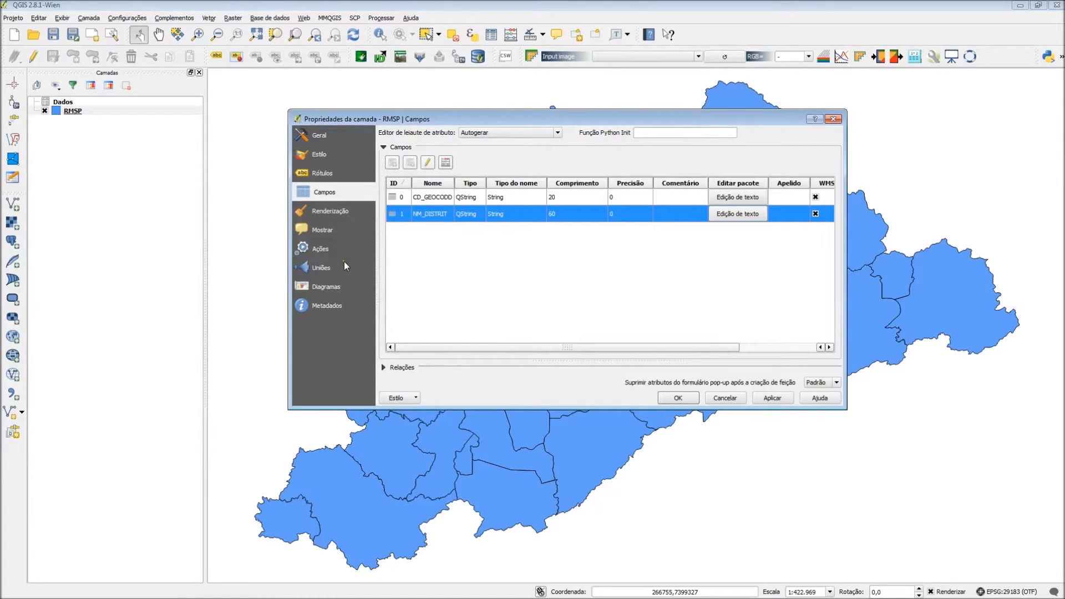
{"action": "left_click", "coordinate": [320, 268]}
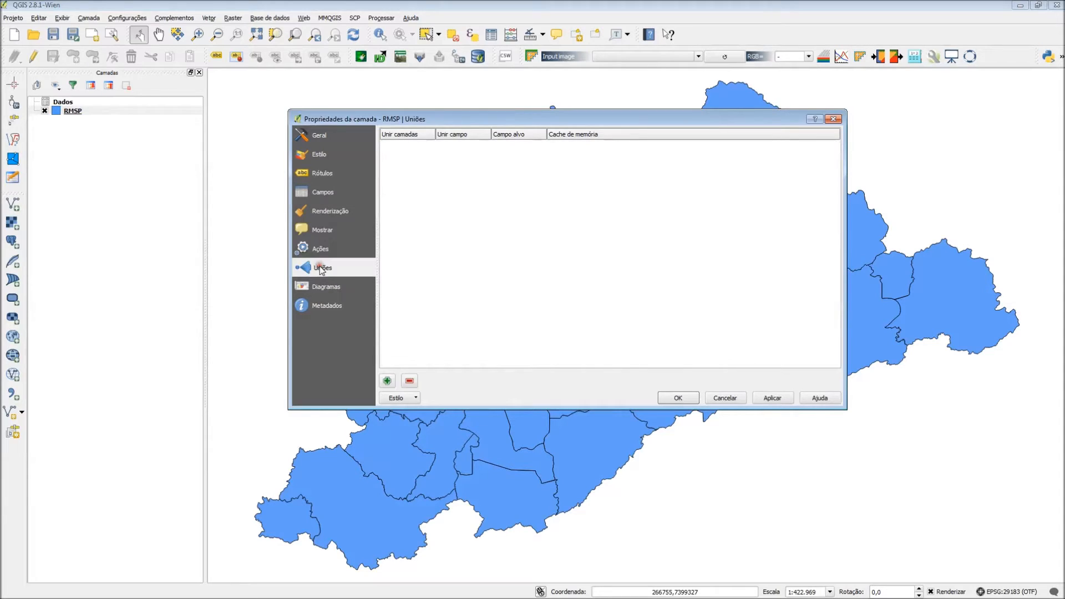
{"action": "left_click", "coordinate": [388, 381]}
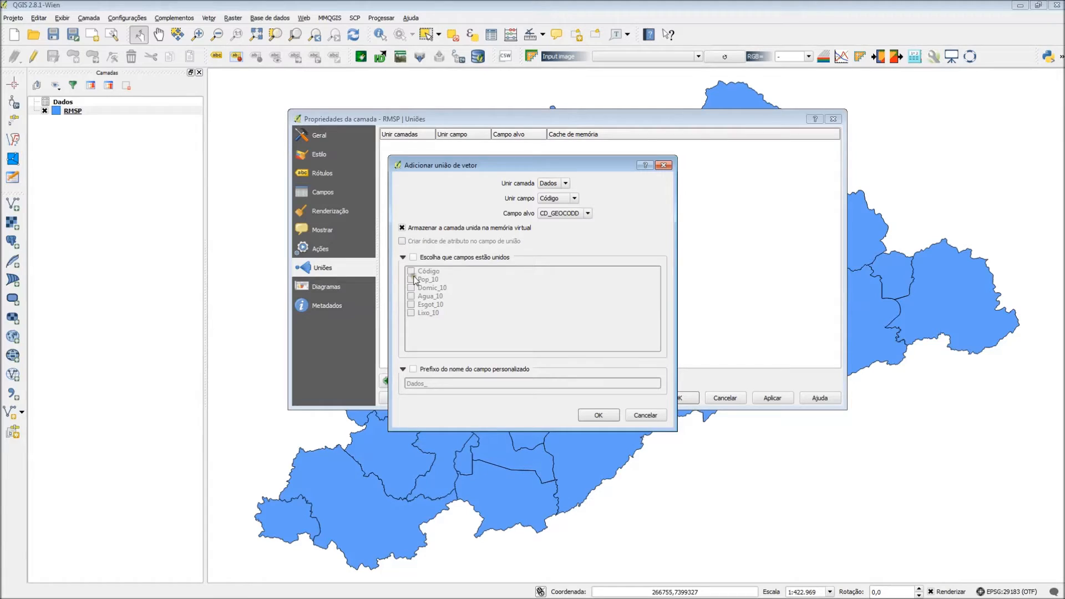
{"action": "left_click", "coordinate": [413, 258]}
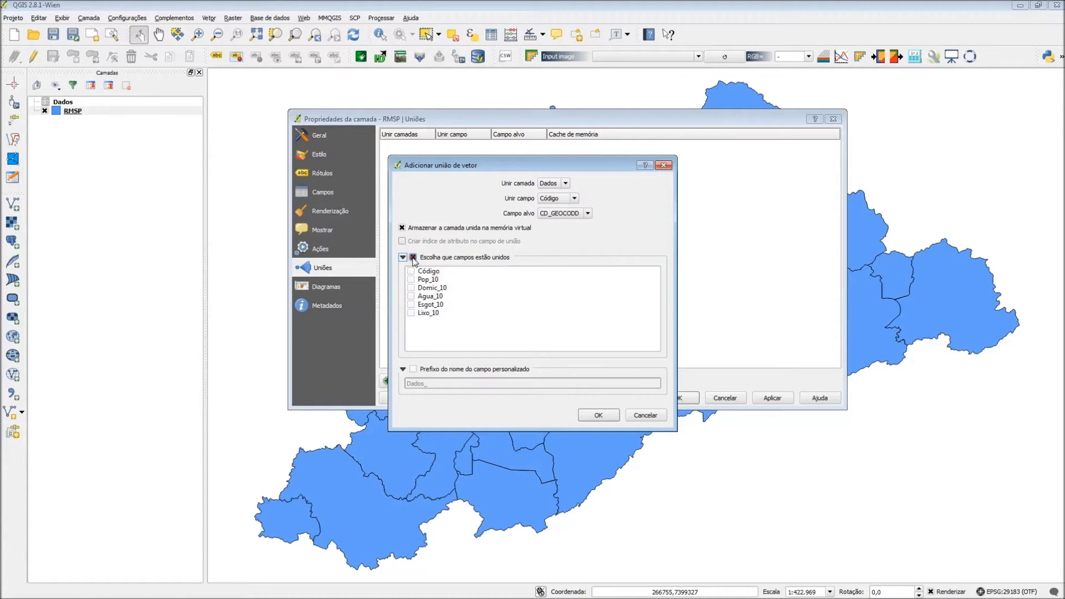
{"action": "left_click", "coordinate": [411, 271]}
{"action": "left_click", "coordinate": [411, 279]}
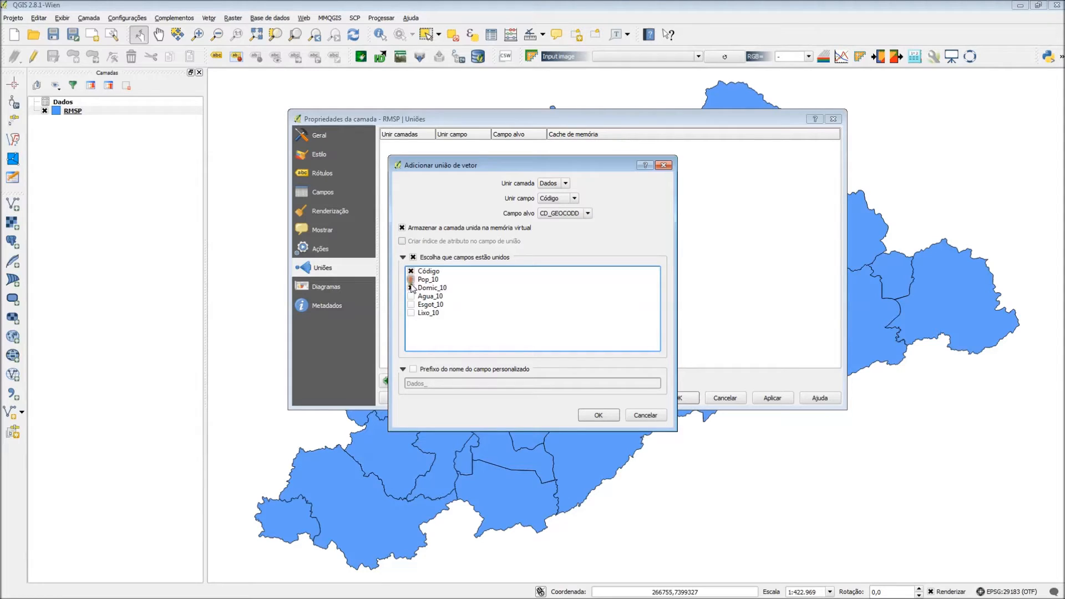
{"action": "left_click", "coordinate": [411, 280]}
{"action": "left_click", "coordinate": [413, 258]}
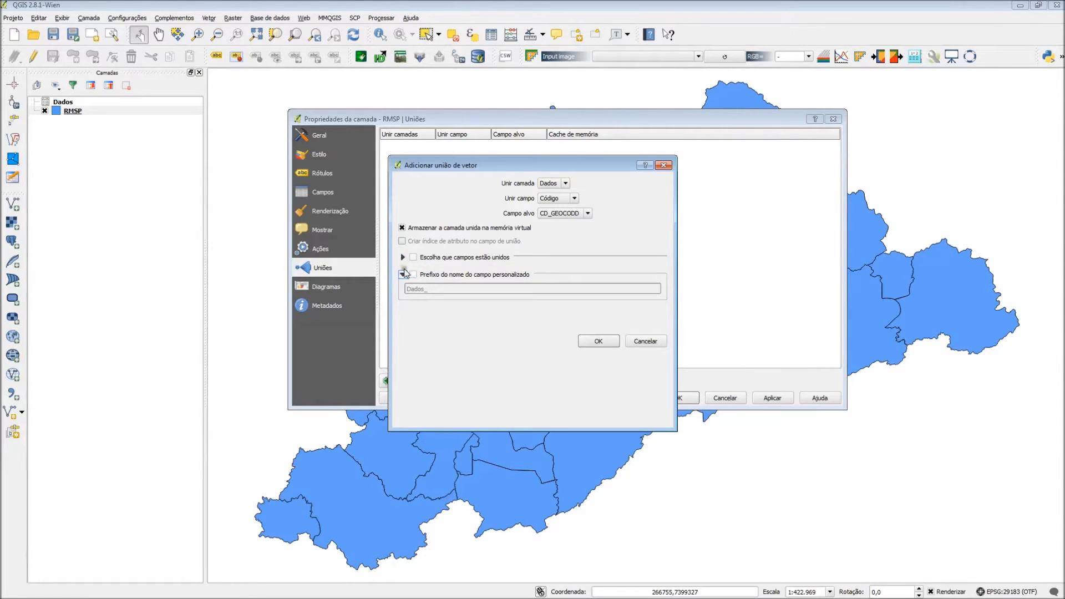
{"action": "left_click", "coordinate": [402, 257]}
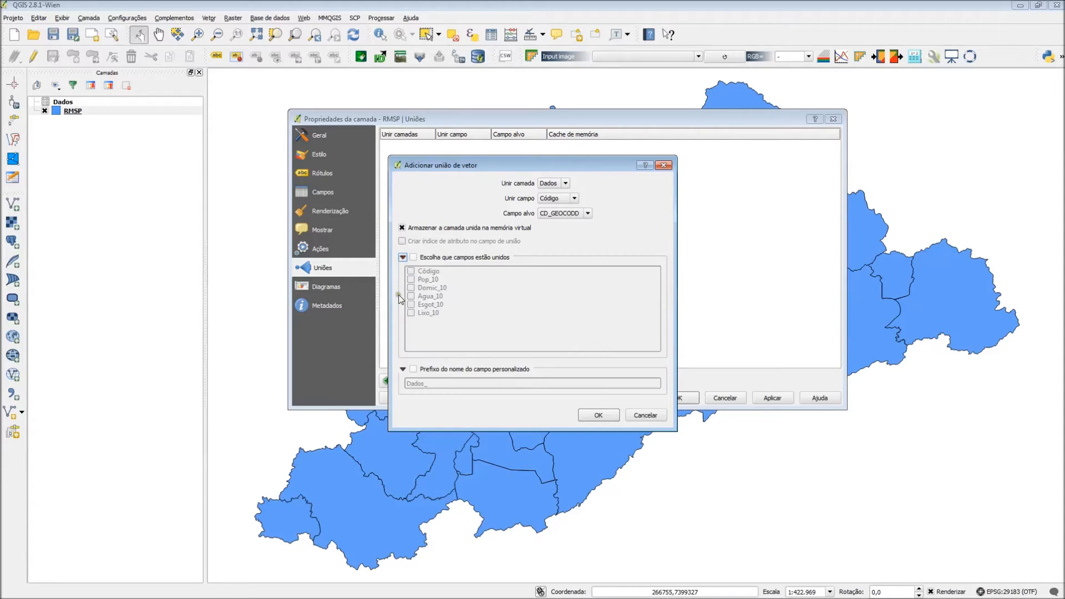
{"action": "left_click", "coordinate": [412, 369]}
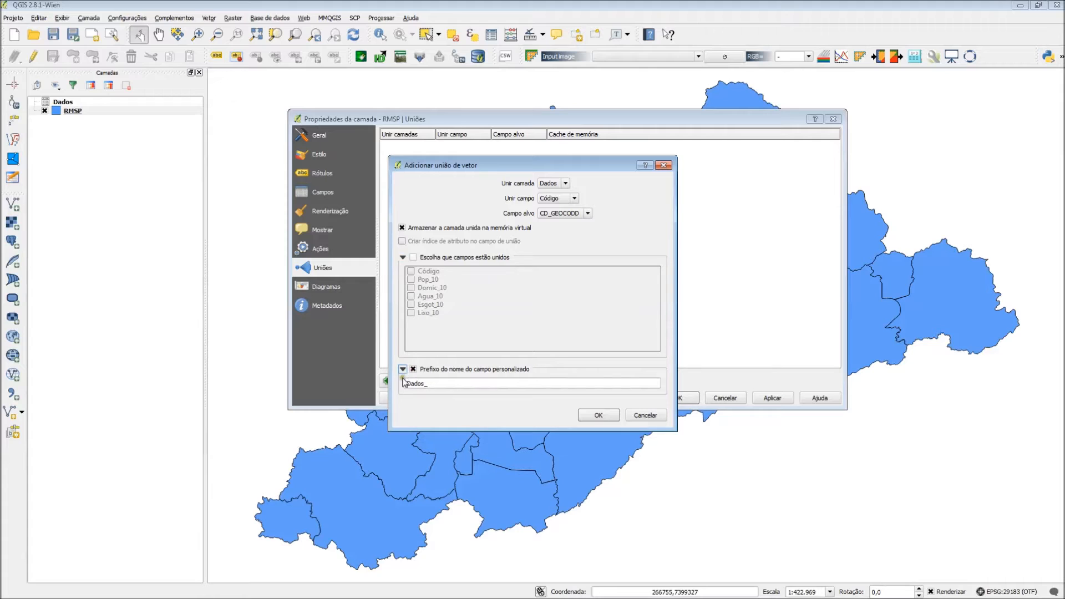
{"action": "left_click", "coordinate": [412, 370]}
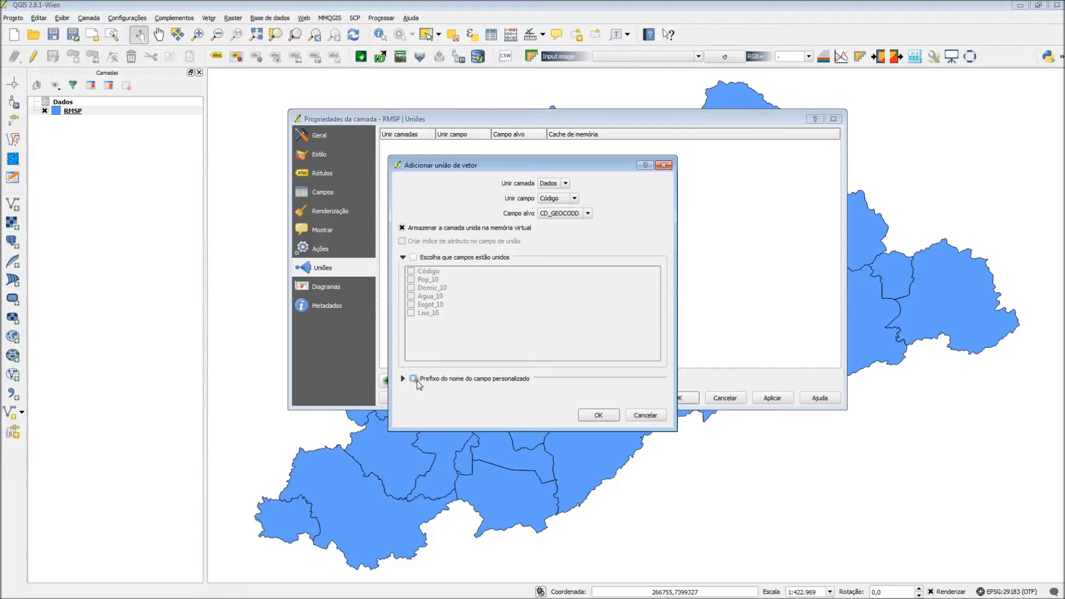
{"action": "left_click", "coordinate": [403, 379]}
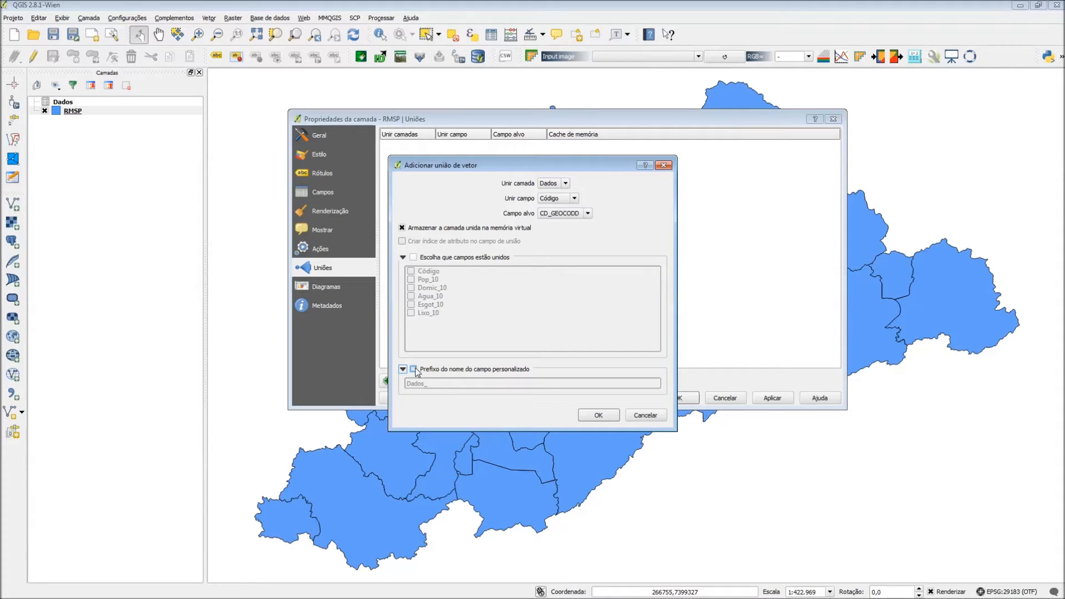
Apply the join with the custom field-name prefix Dados_ enabled, and review the joined columns in the RMSP attribute table
{"action": "left_click", "coordinate": [413, 370]}
{"action": "left_click_drag", "start_coordinate": [437, 383], "coordinate": [399, 384]}
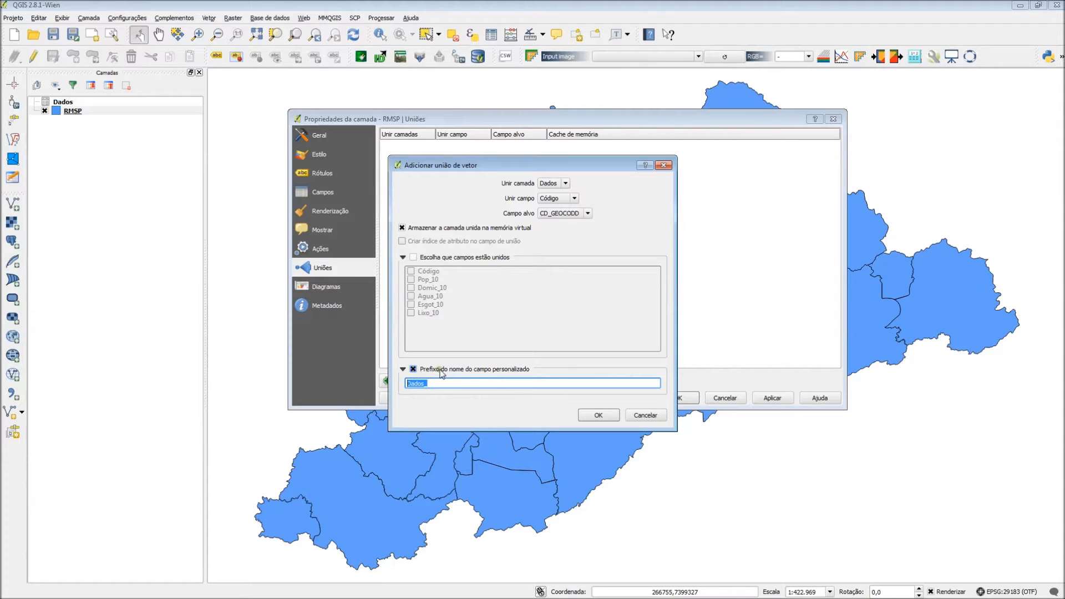
{"action": "left_click", "coordinate": [597, 415]}
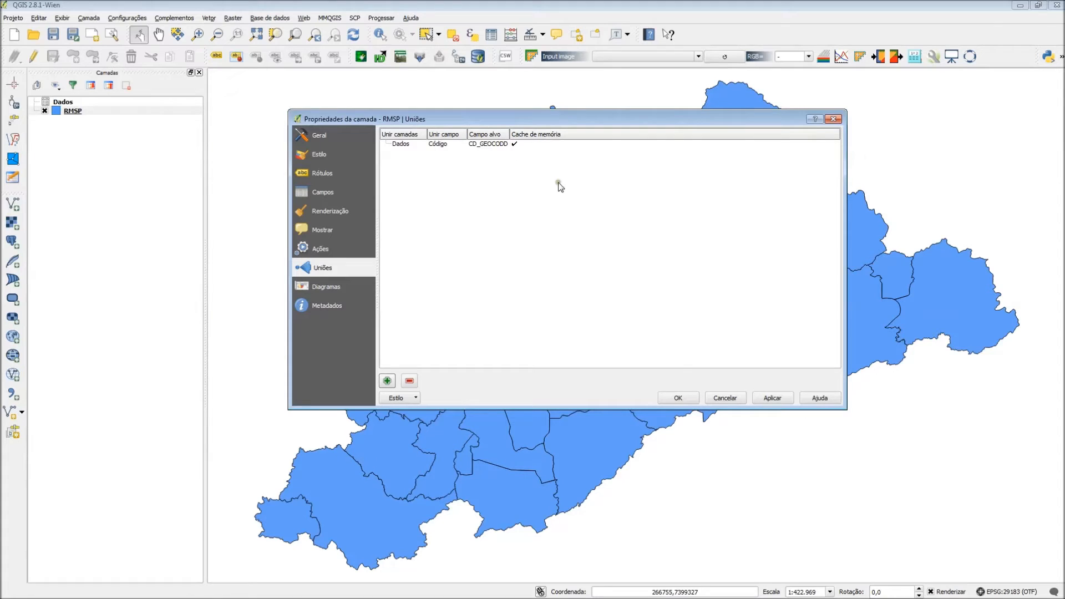
{"action": "left_click", "coordinate": [677, 398]}
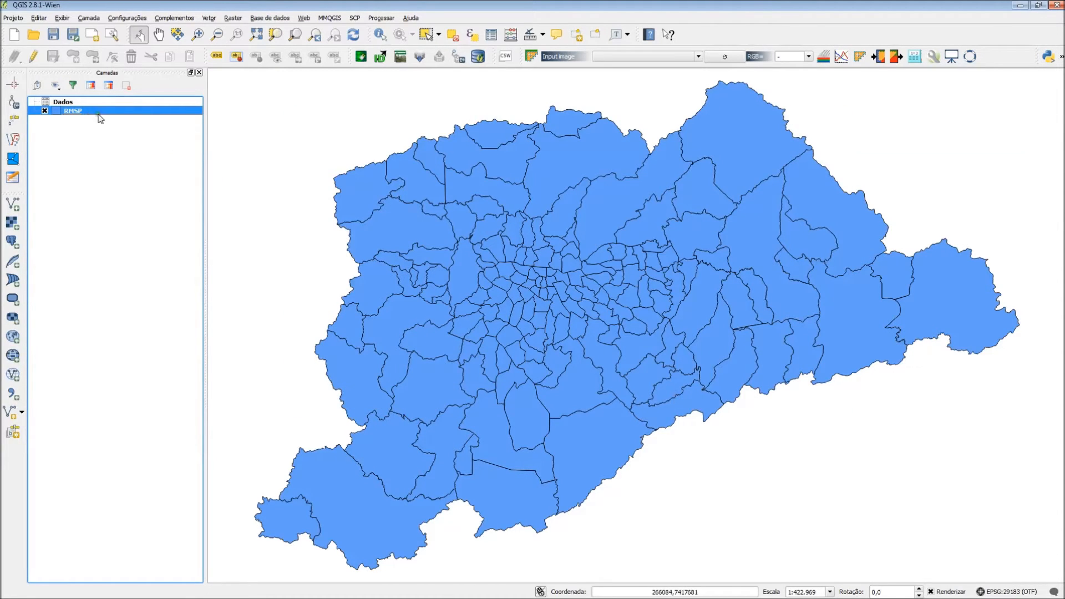
{"action": "left_click", "coordinate": [491, 35]}
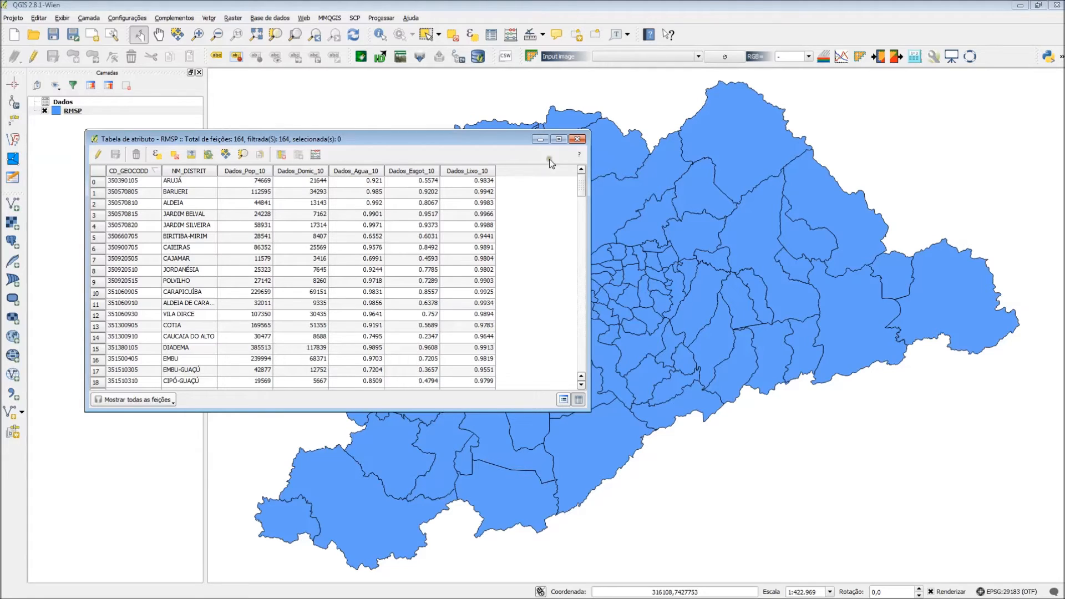
{"action": "left_click", "coordinate": [577, 139]}
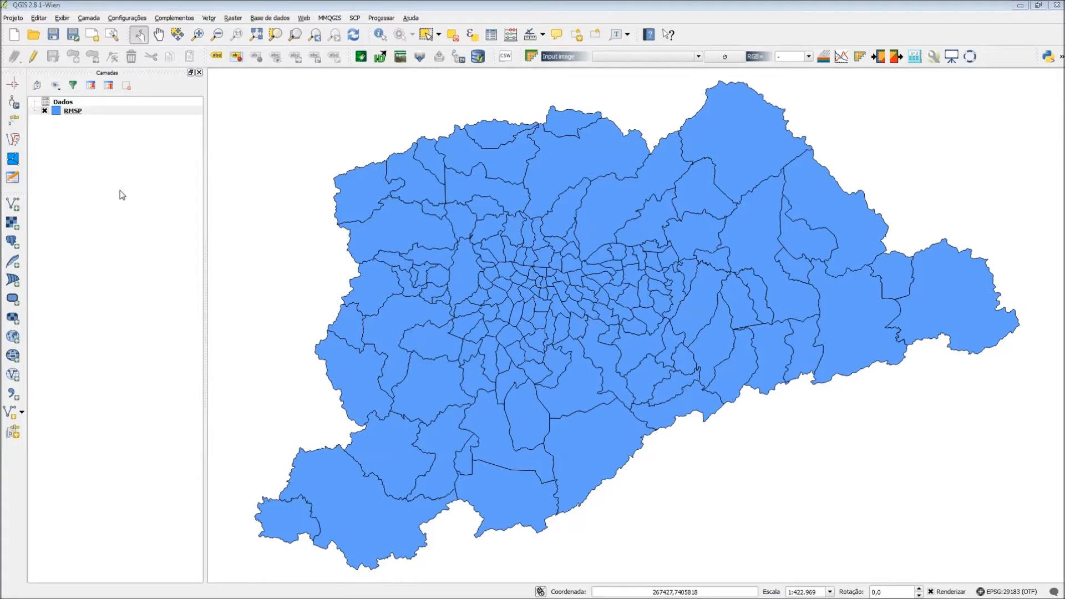
Export the joined RMSP layer as the ESRI shapefile RMSP_Completa.shp in C:\Temp\Exemplo_RMSP, and check the new layer's attribute table
{"action": "left_click", "coordinate": [81, 111]}
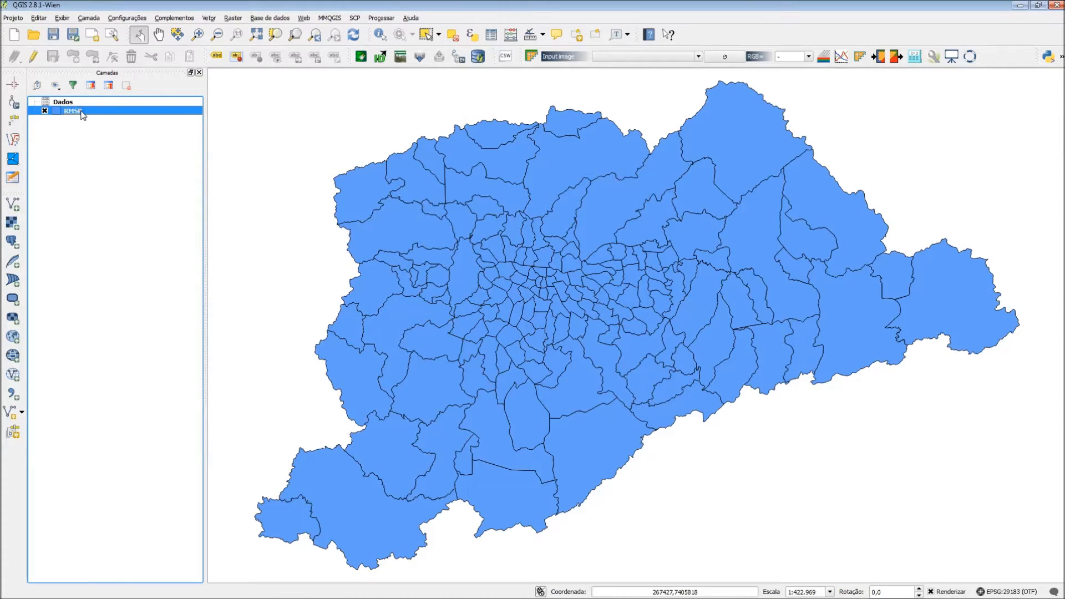
{"action": "right_click", "coordinate": [83, 114]}
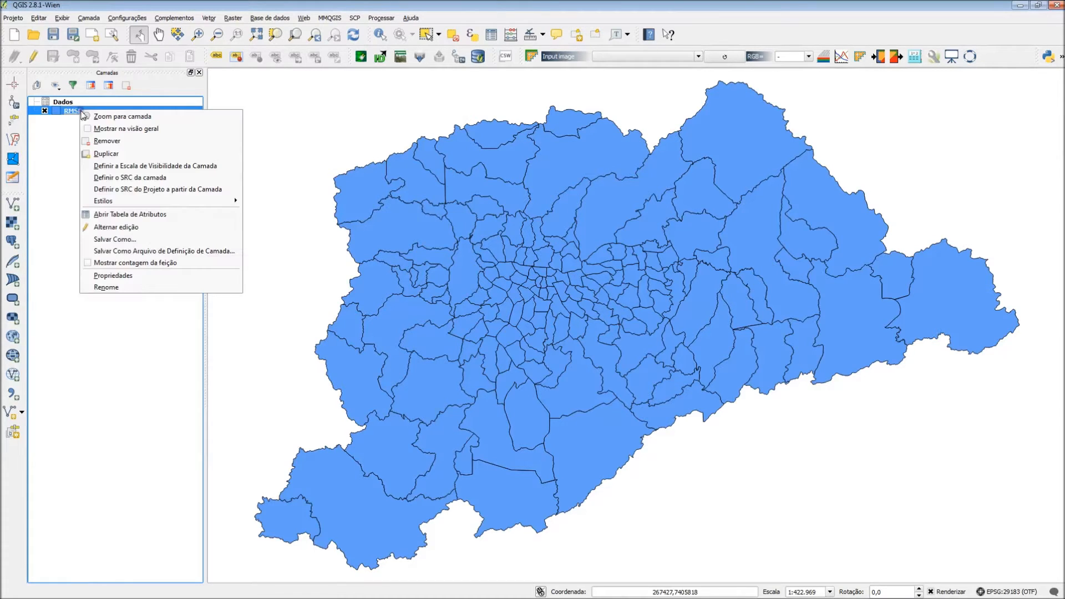
{"action": "left_click", "coordinate": [113, 240]}
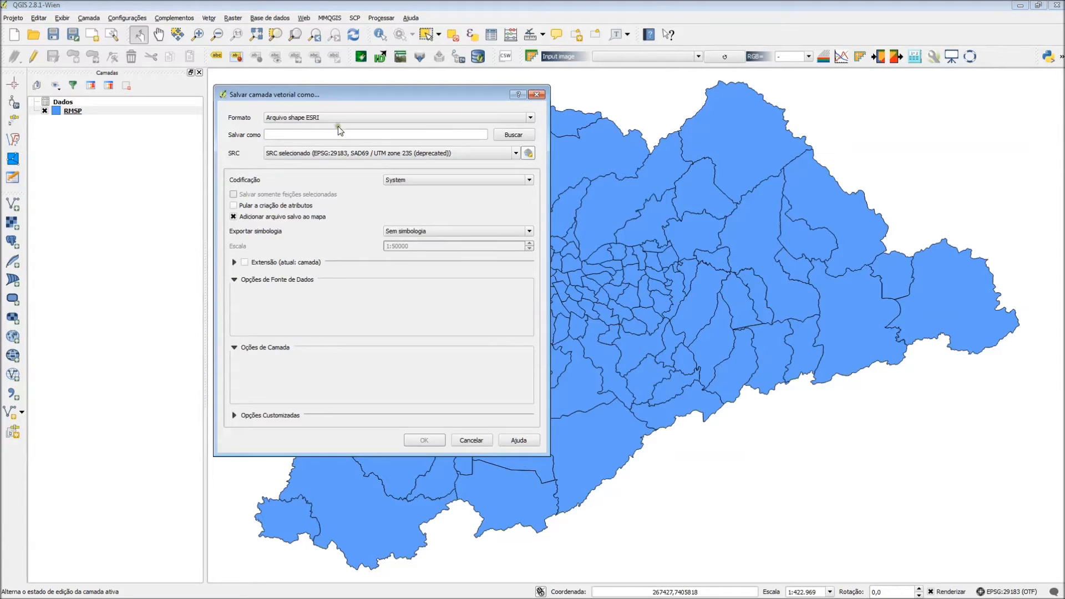
{"action": "left_click", "coordinate": [525, 136]}
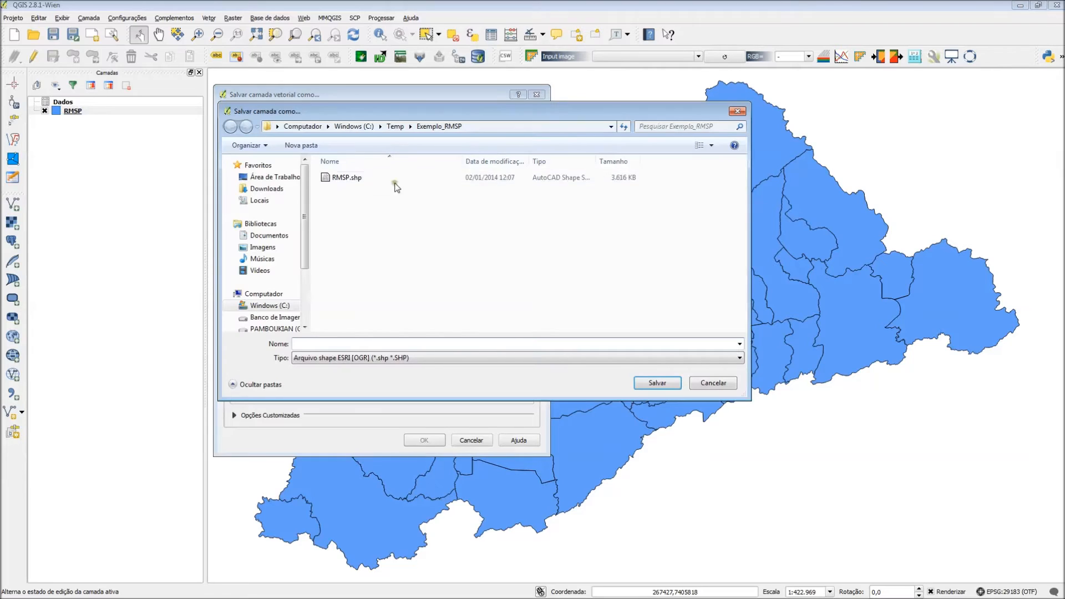
{"action": "left_click", "coordinate": [345, 177]}
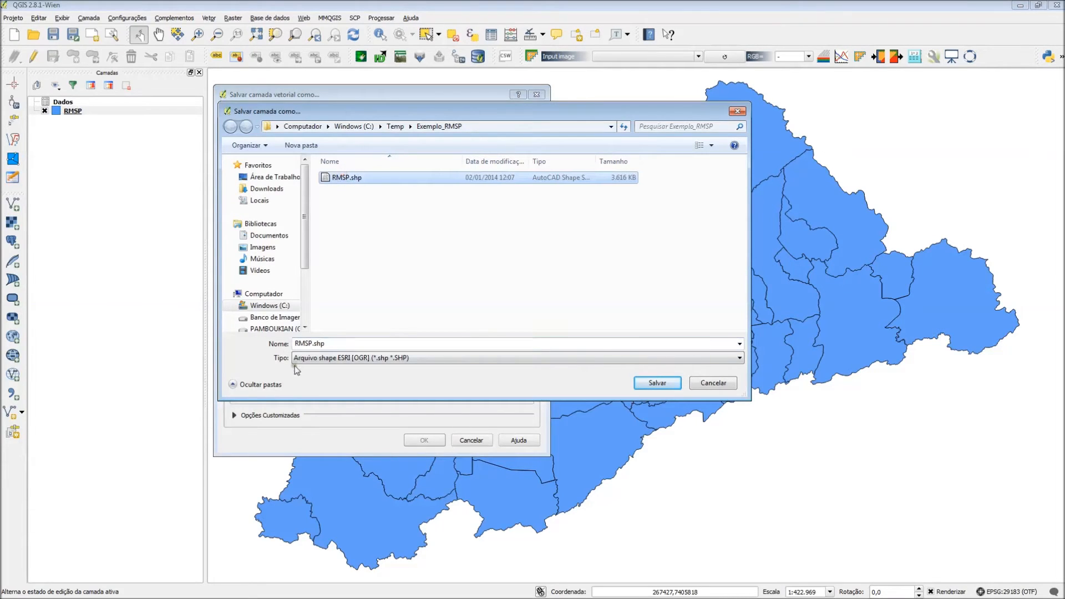
{"action": "double_click", "coordinate": [314, 343]}
{"action": "left_click", "coordinate": [313, 343]}
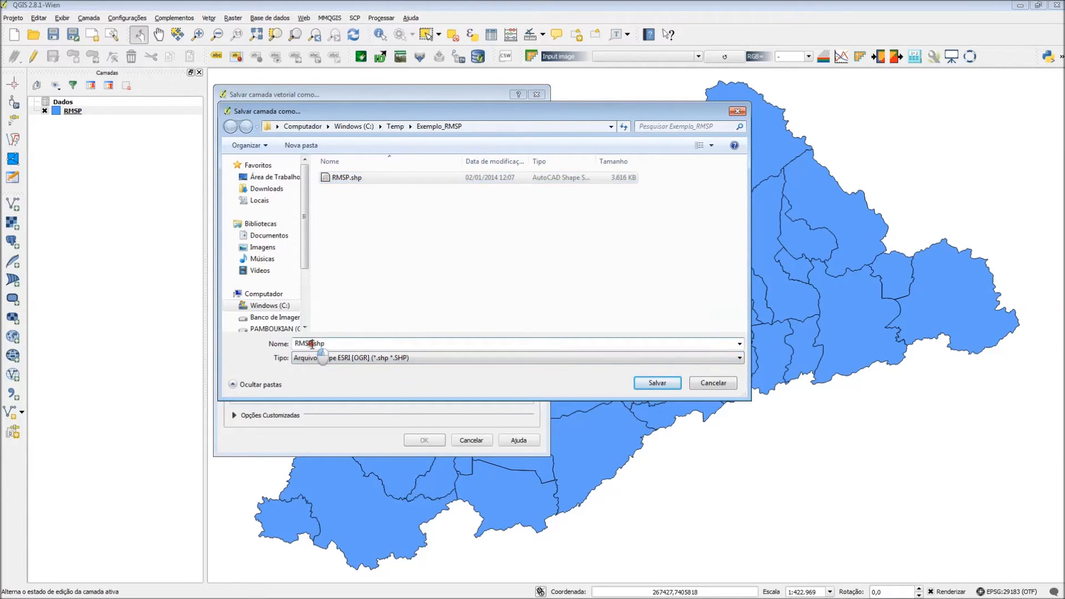
{"action": "type", "text": "_"}
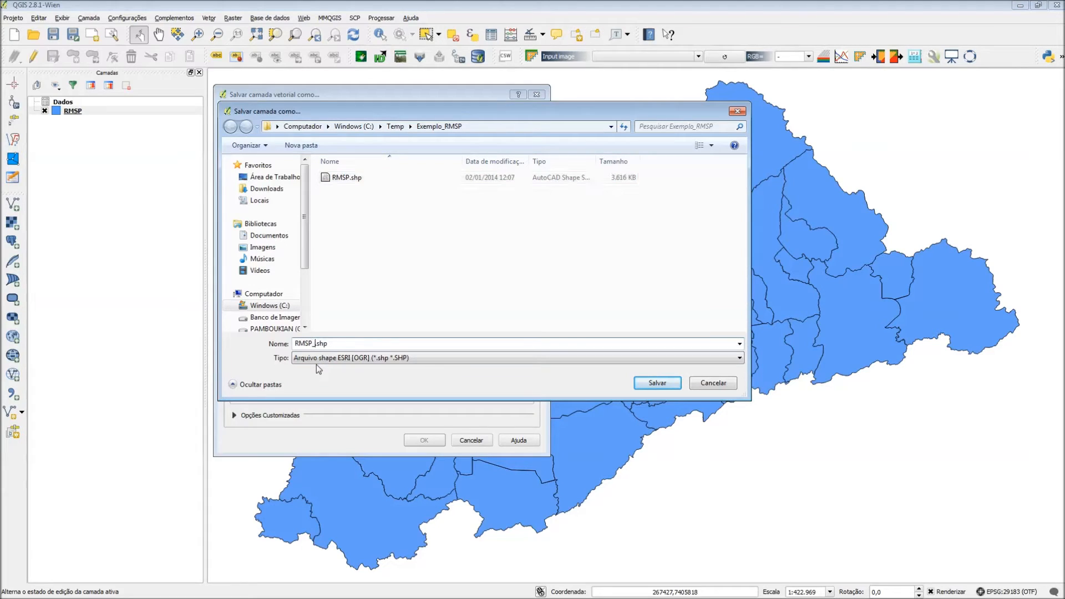
{"action": "type", "text": "Completa"}
{"action": "left_click", "coordinate": [651, 383]}
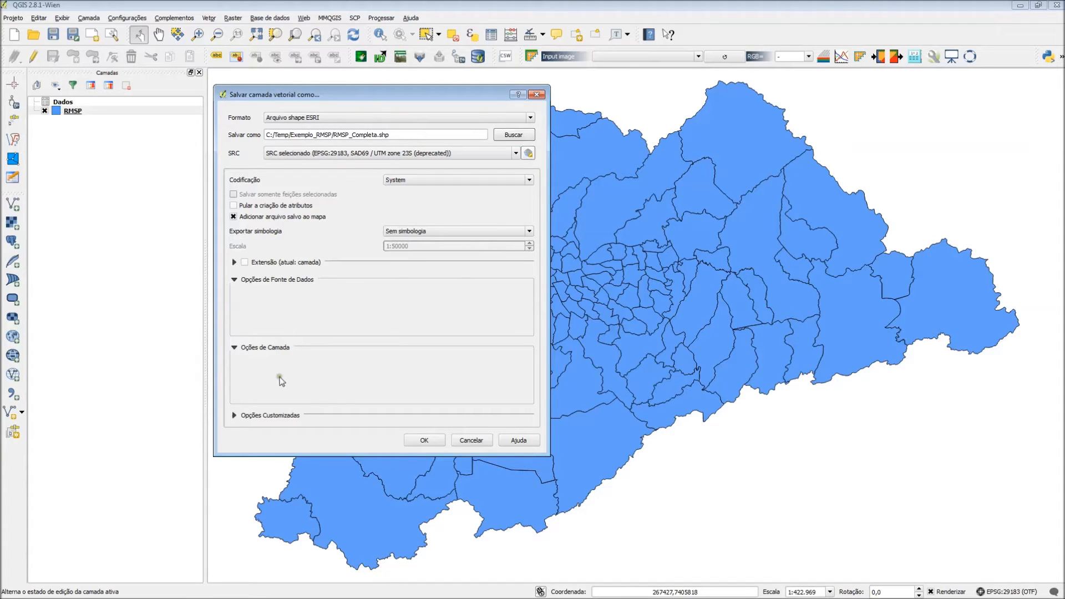
{"action": "left_click", "coordinate": [424, 441]}
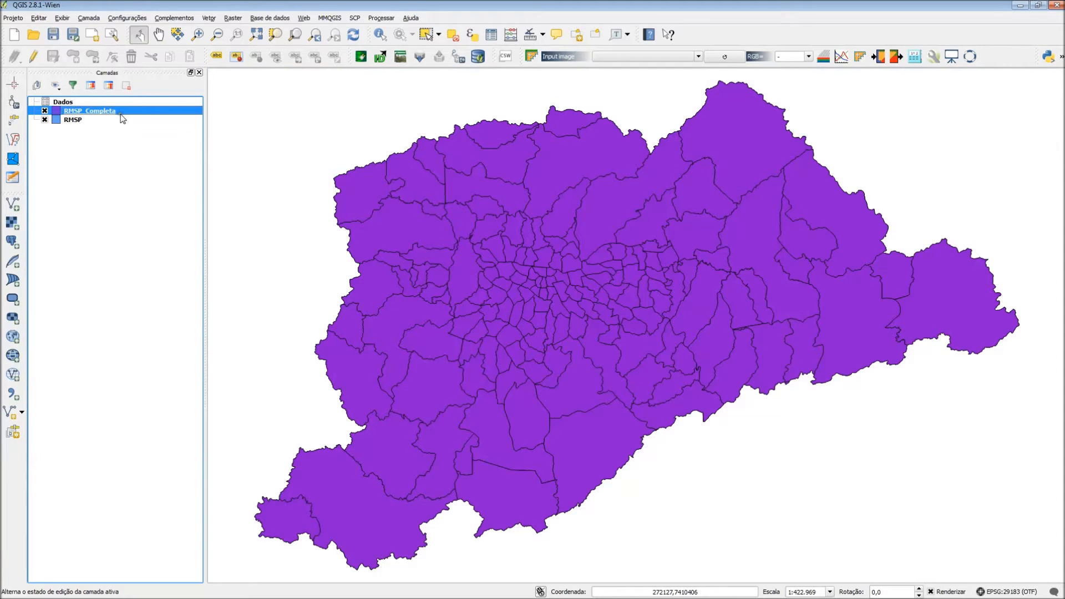
{"action": "left_click", "coordinate": [491, 35]}
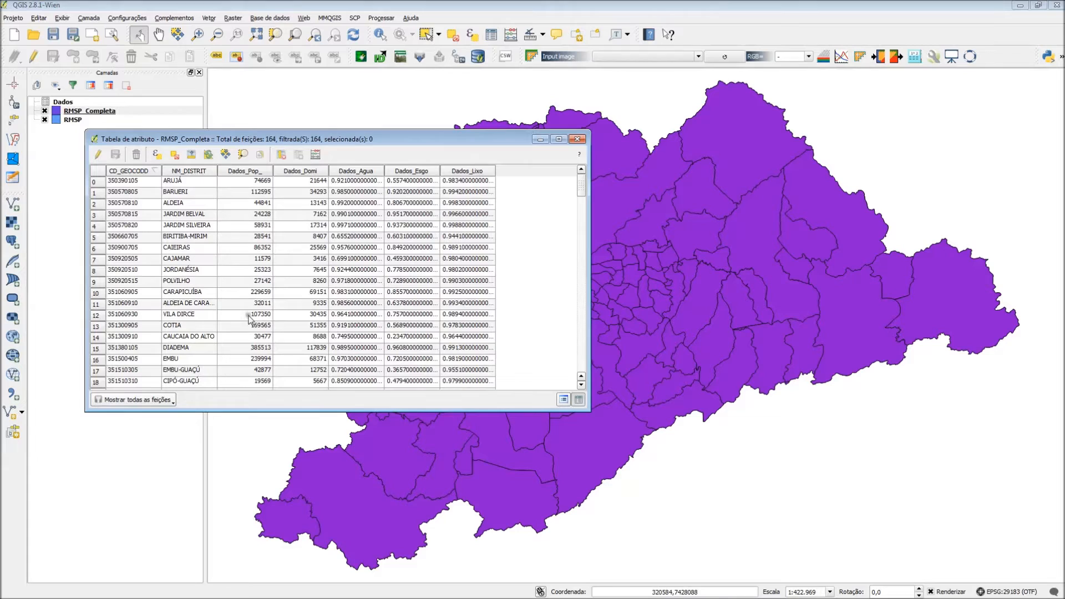
{"action": "left_click", "coordinate": [579, 139]}
Remove the original RMSP layer and the Dados table from the project
{"action": "left_click", "coordinate": [77, 120]}
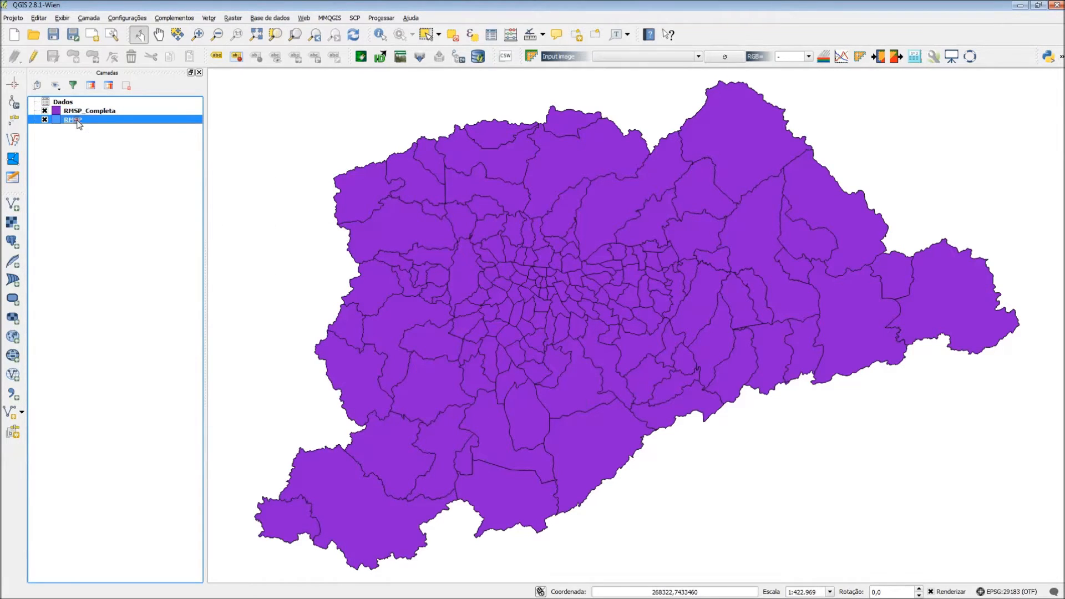
{"action": "left_click", "coordinate": [69, 102]}
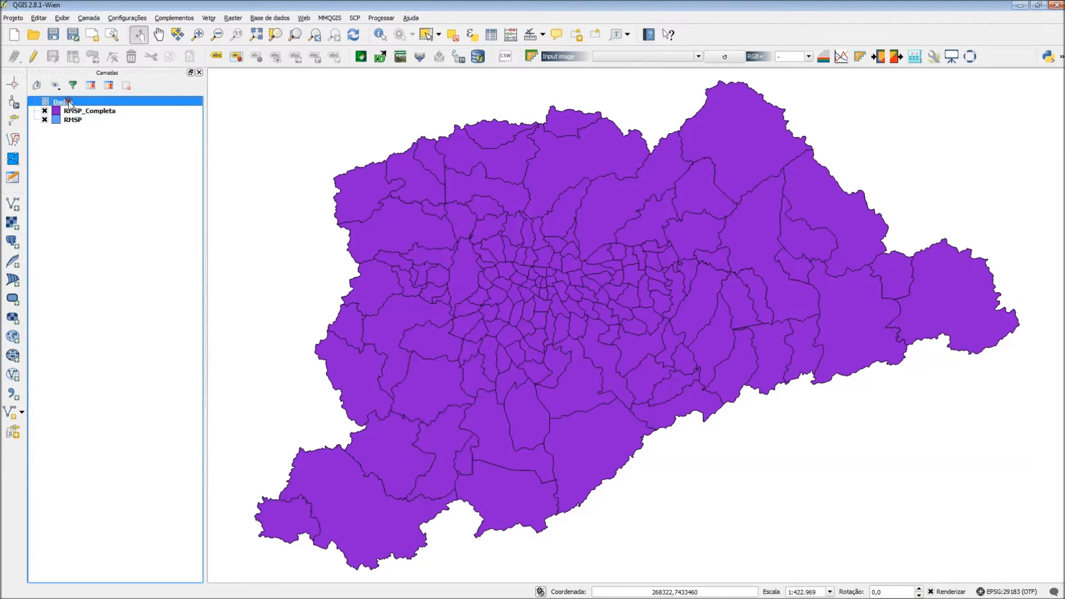
{"action": "left_click", "coordinate": [73, 121]}
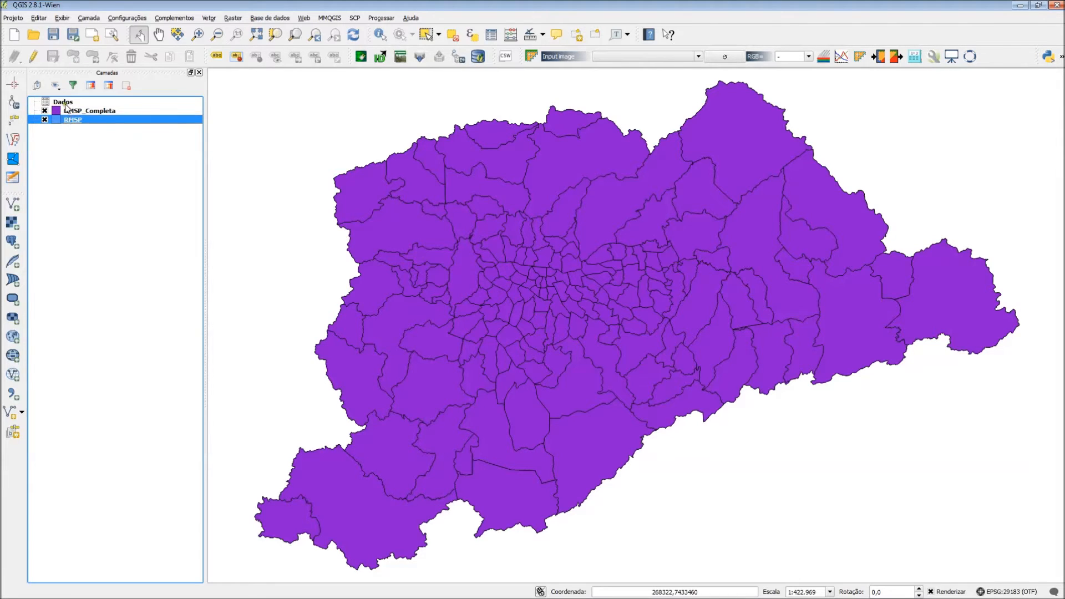
{"action": "left_click", "coordinate": [64, 102]}
{"action": "left_click", "coordinate": [73, 122]}
{"action": "right_click", "coordinate": [77, 121]}
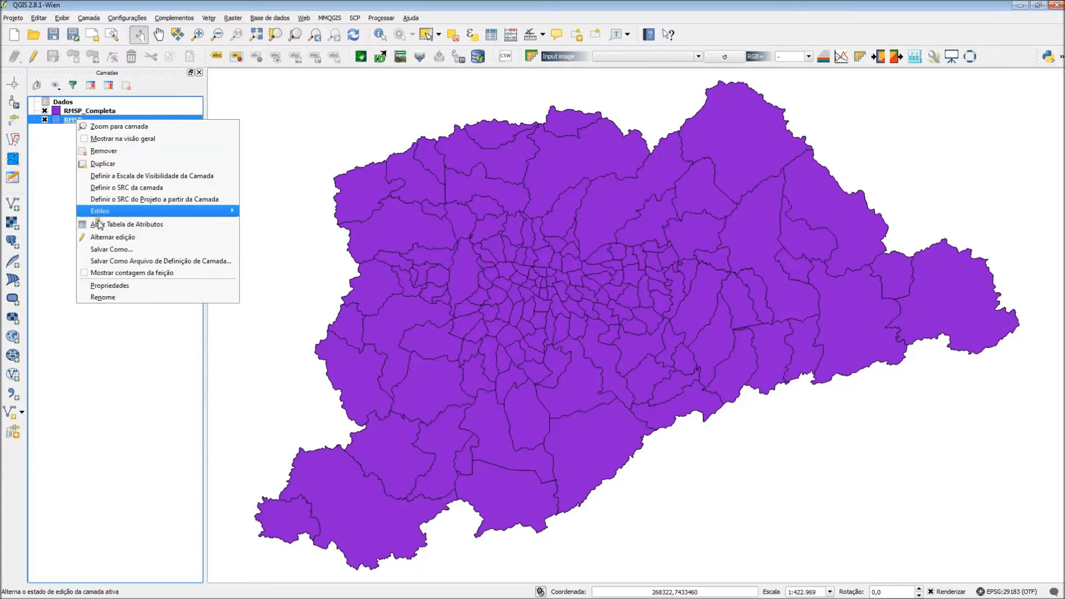
{"action": "left_click", "coordinate": [116, 151]}
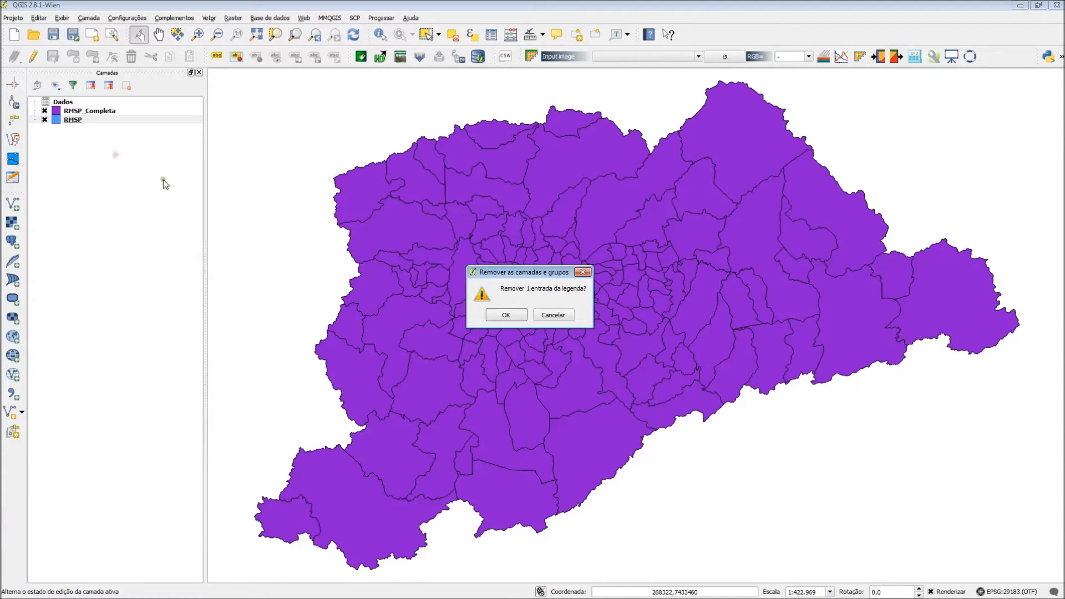
{"action": "left_click", "coordinate": [508, 315]}
{"action": "left_click", "coordinate": [59, 101]}
{"action": "right_click", "coordinate": [59, 100]}
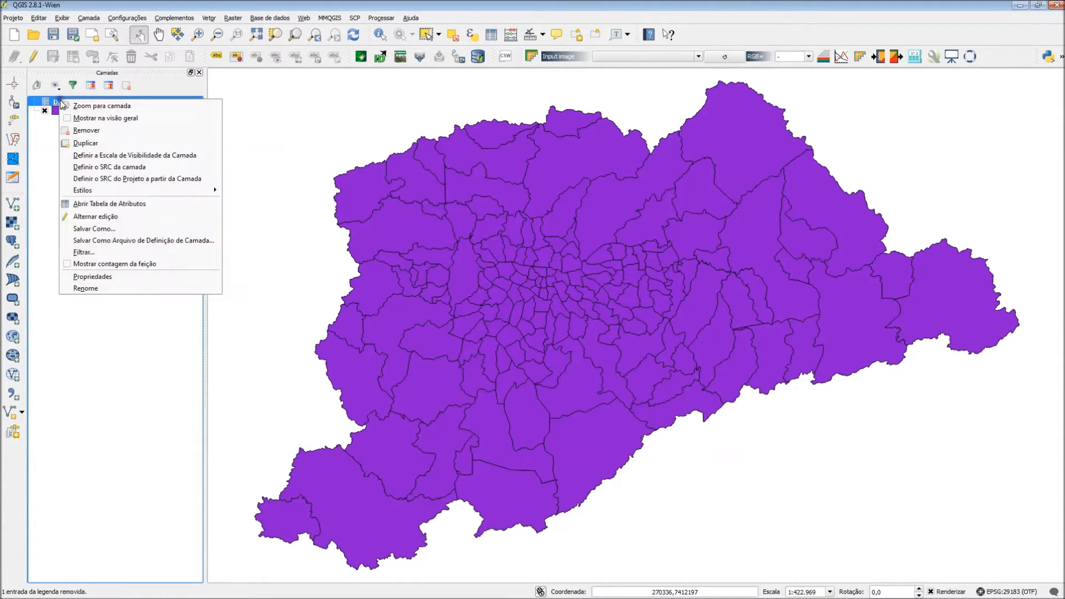
{"action": "left_click", "coordinate": [99, 132]}
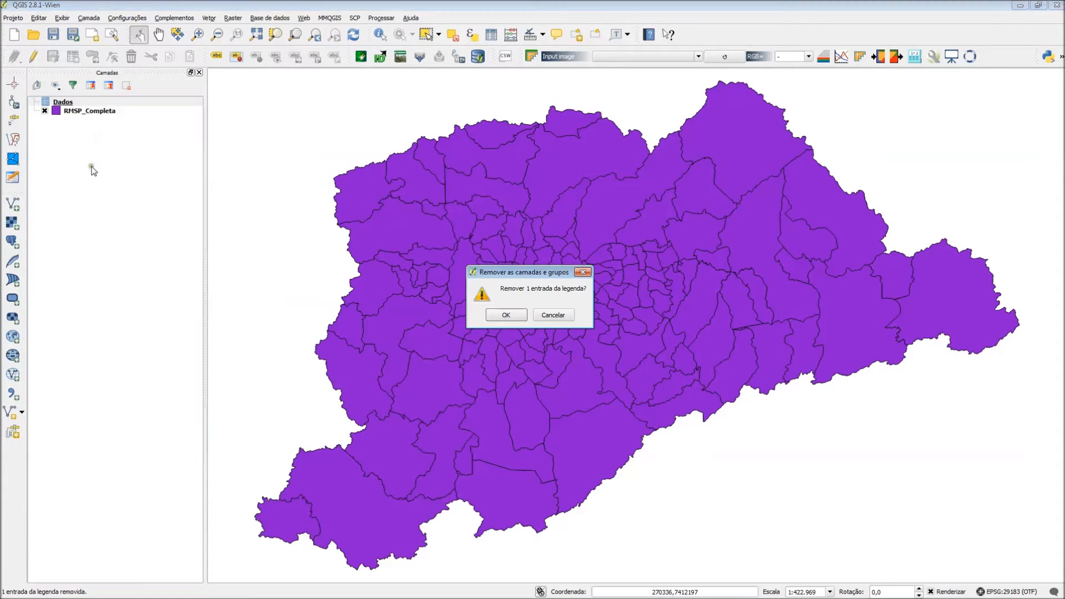
{"action": "left_click", "coordinate": [506, 314]}
Examine the names, types, lengths and precision of the RMSP_Completa layer's fields in its properties
{"action": "left_click", "coordinate": [71, 102]}
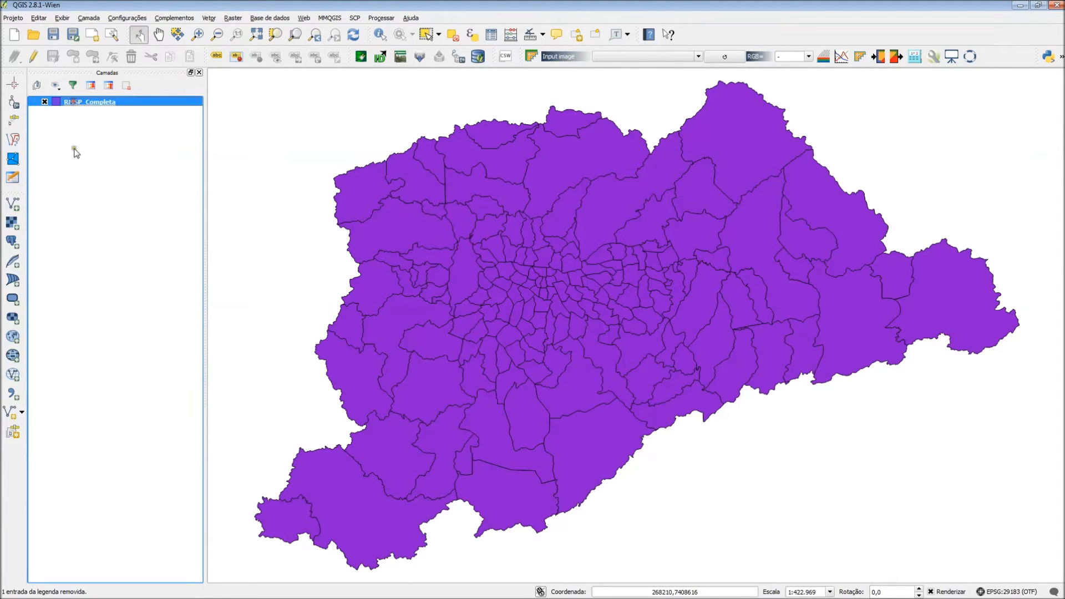
{"action": "left_click", "coordinate": [96, 105]}
{"action": "double_click", "coordinate": [97, 106]}
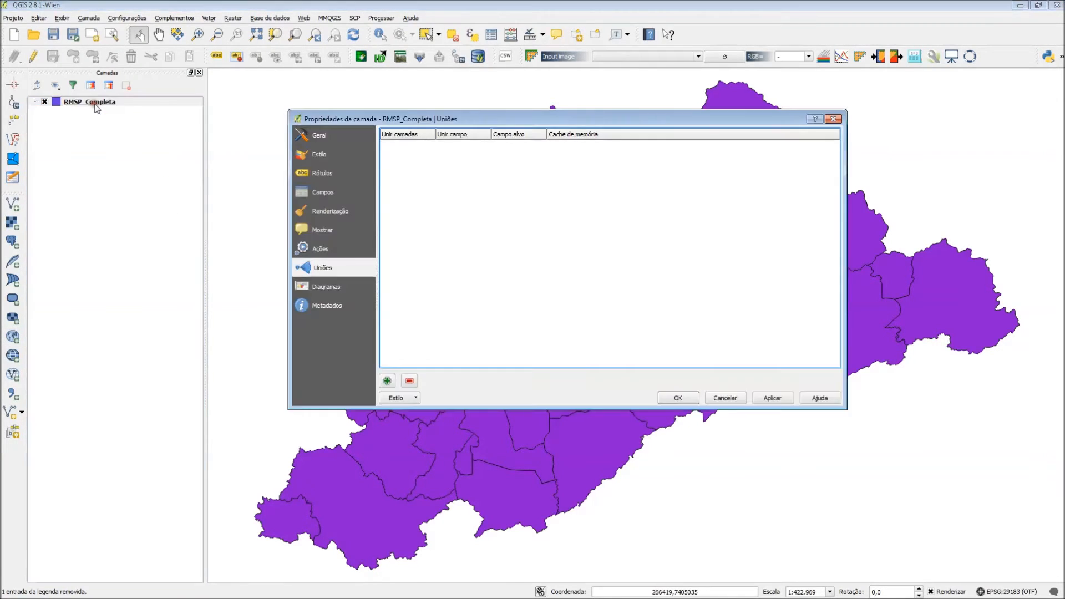
{"action": "left_click", "coordinate": [319, 193]}
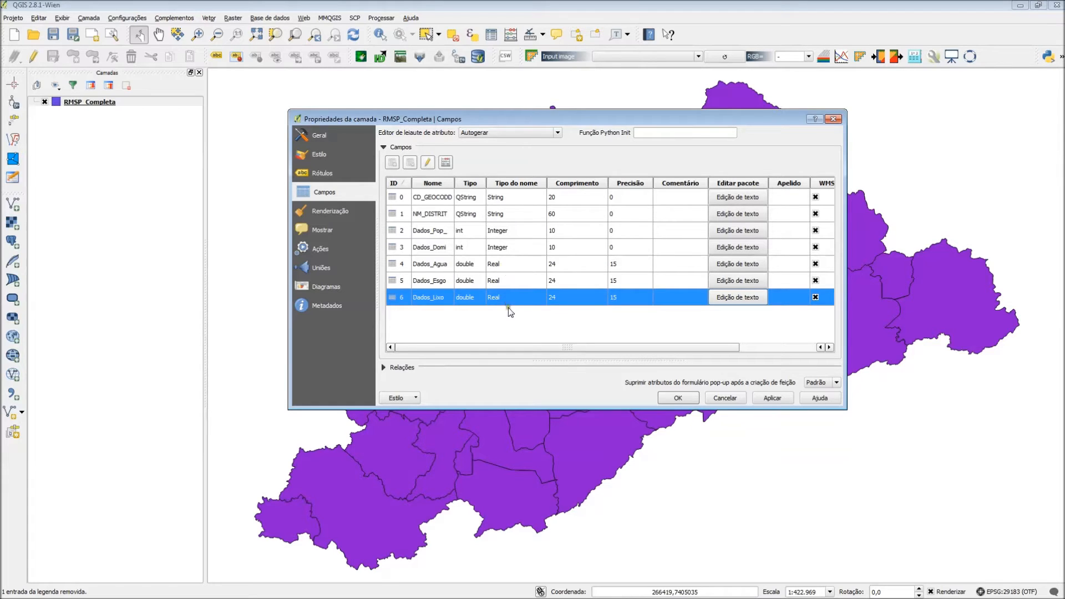
{"action": "left_click", "coordinate": [678, 398]}
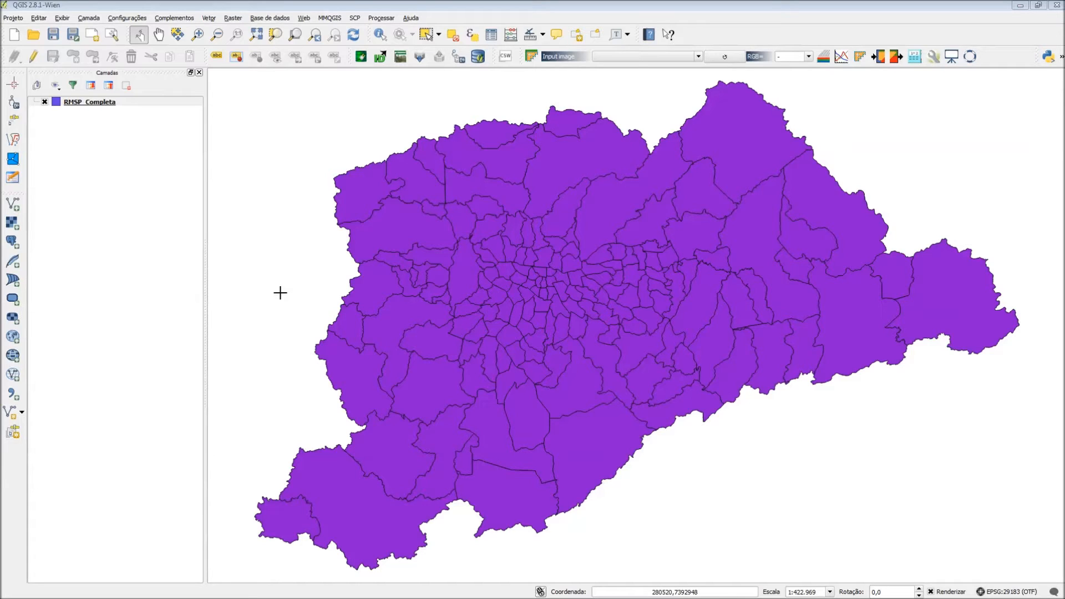
Start a new project, discarding the current one without saving
{"action": "left_click", "coordinate": [14, 19]}
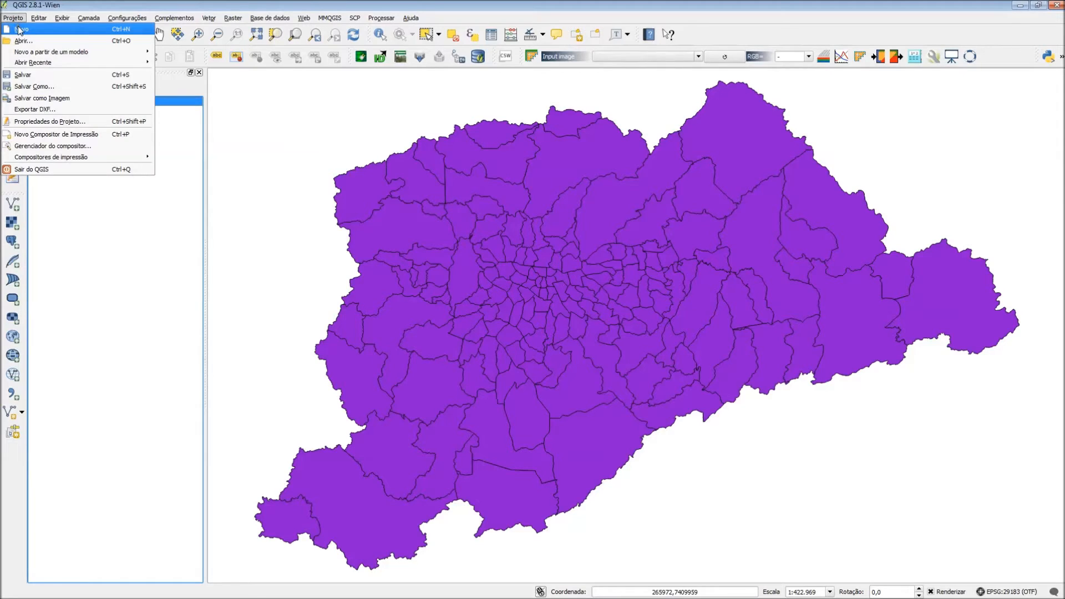
{"action": "left_click", "coordinate": [20, 29]}
{"action": "left_click", "coordinate": [529, 314]}
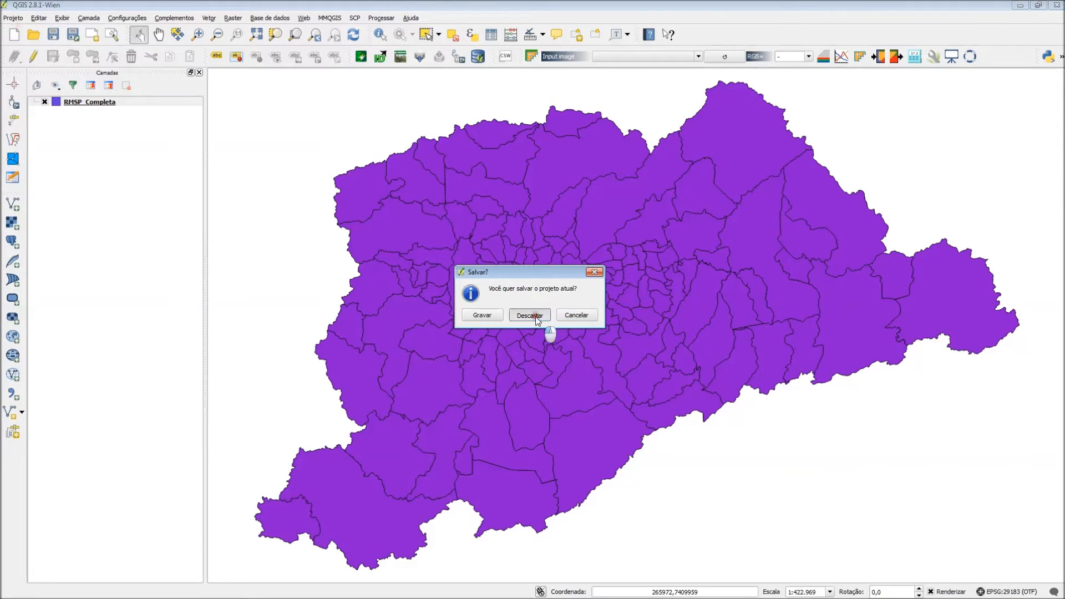
Add the vector layer RMSP.shp from C:\Temp\Exemplo_RMSP to the new project
{"action": "left_click", "coordinate": [88, 18]}
{"action": "mouse_move", "coordinate": [111, 40]}
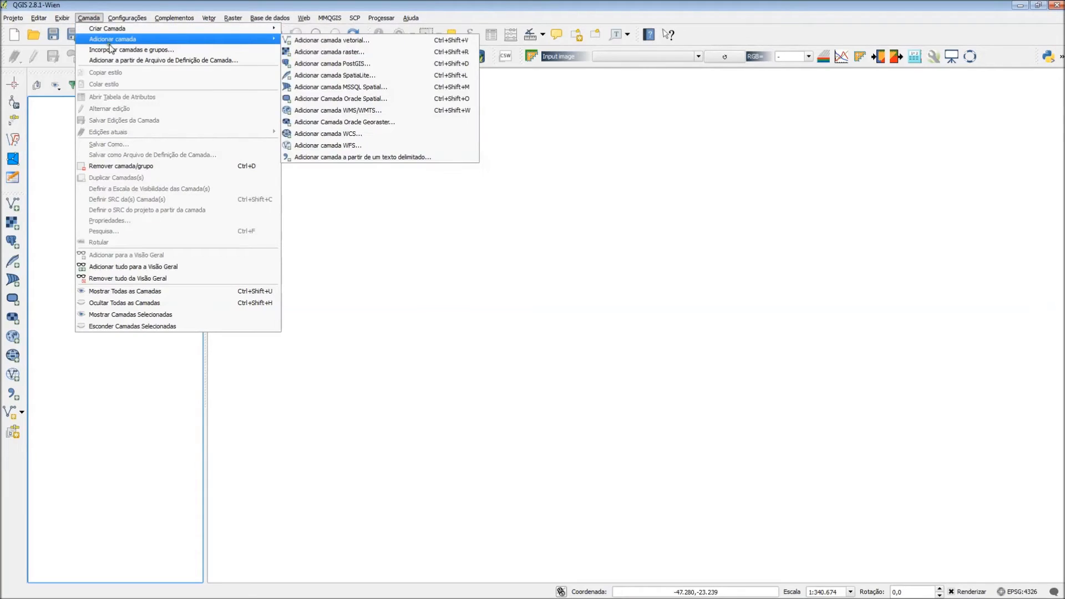
{"action": "left_click", "coordinate": [325, 41]}
{"action": "left_click", "coordinate": [496, 276]}
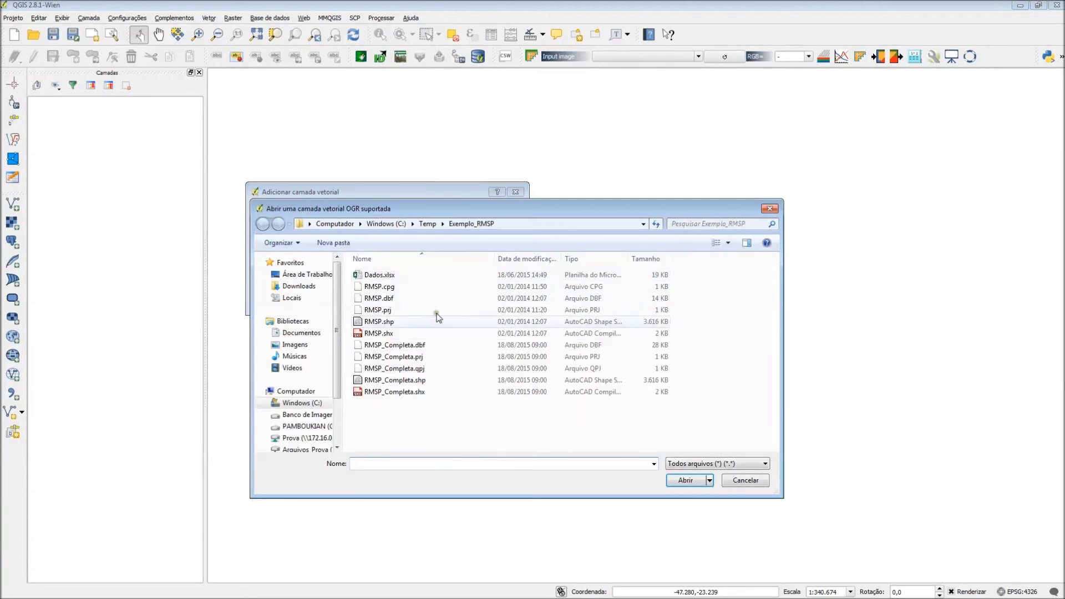
{"action": "left_click", "coordinate": [388, 322]}
{"action": "left_click", "coordinate": [687, 481]}
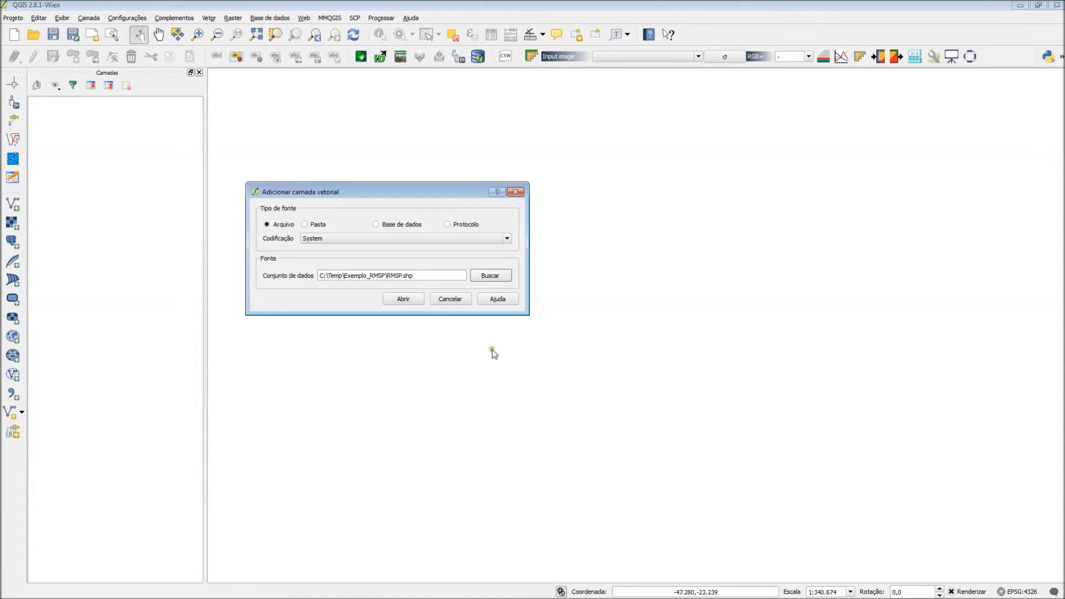
{"action": "left_click", "coordinate": [417, 302]}
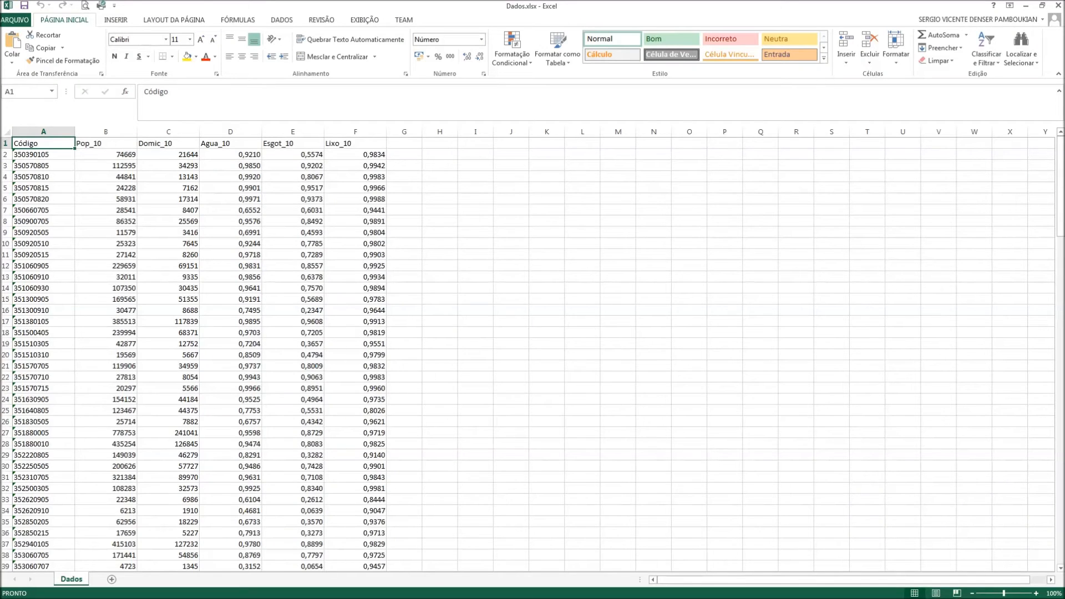
In Excel, save a copy of Dados.xlsx as the comma-separated file Dados.csv in Exemplo_RMSP, accepting the format, and close the workbook
{"action": "left_click", "coordinate": [16, 20]}
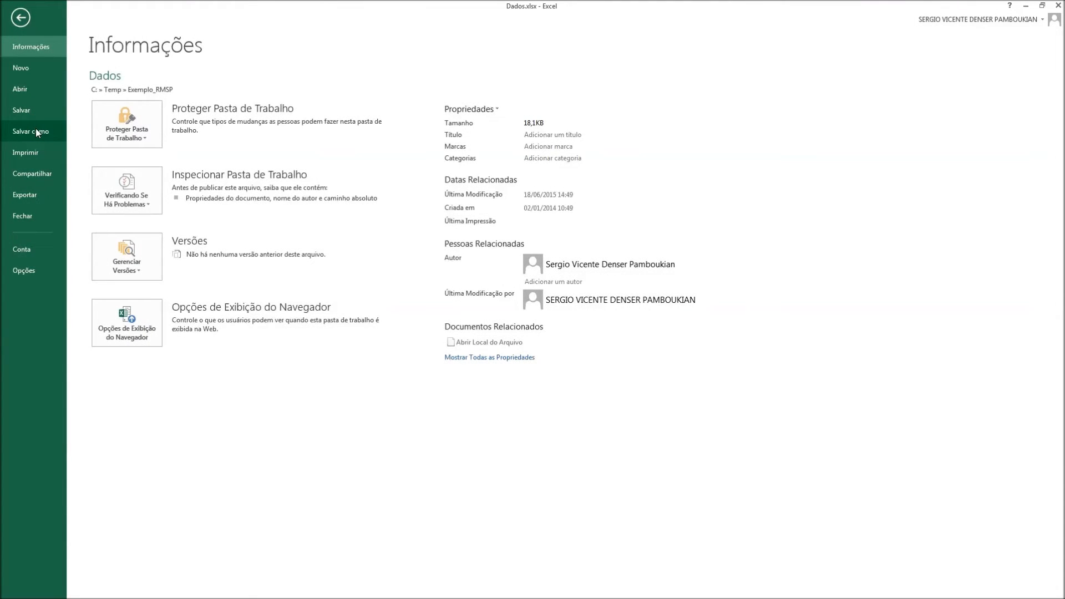
{"action": "left_click", "coordinate": [35, 128]}
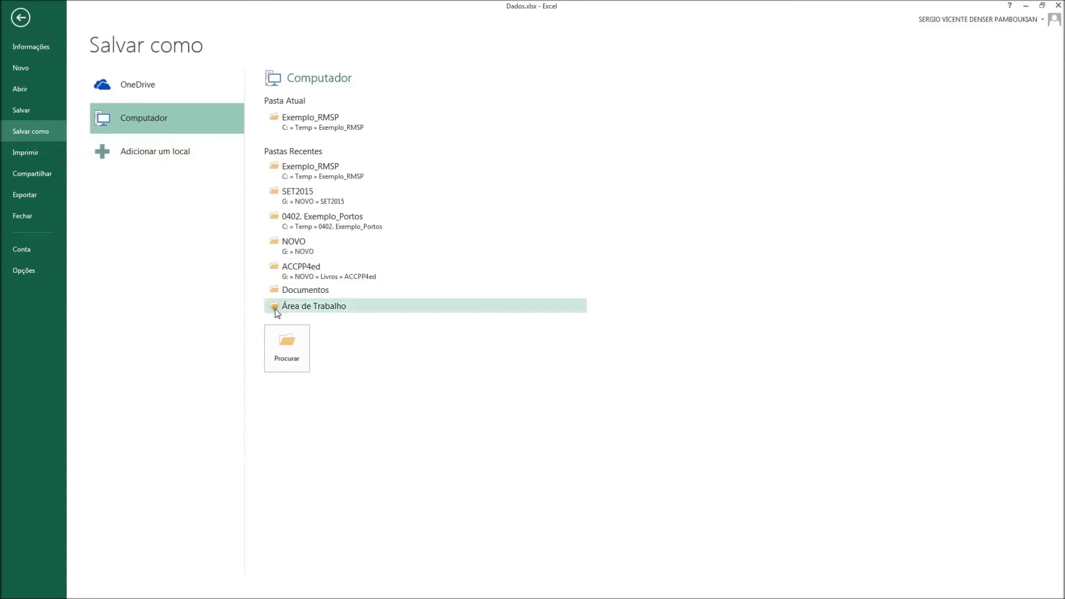
{"action": "left_click", "coordinate": [297, 362]}
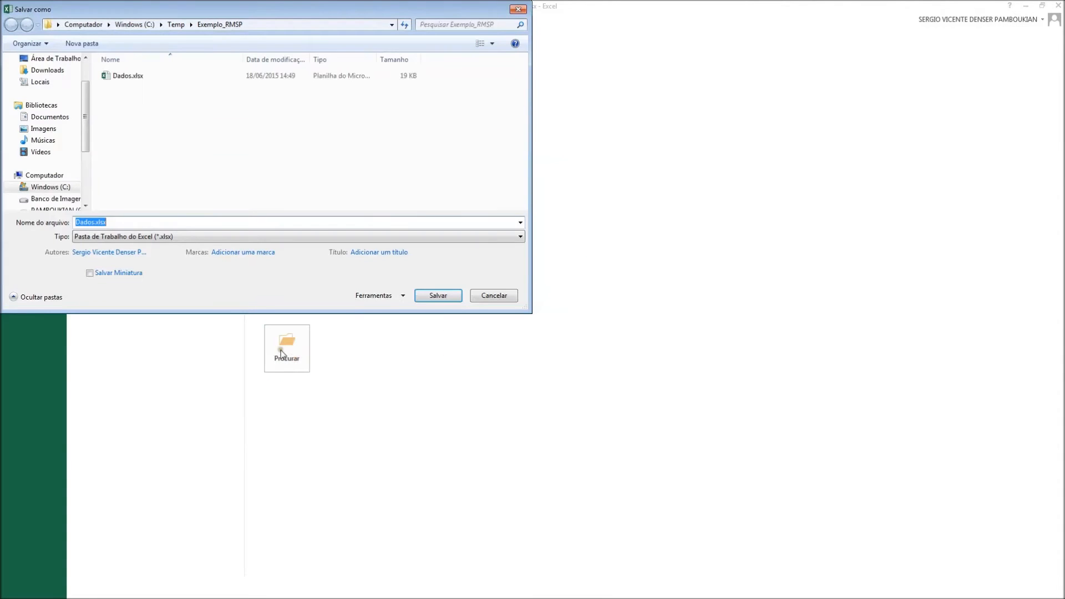
{"action": "left_click", "coordinate": [203, 237]}
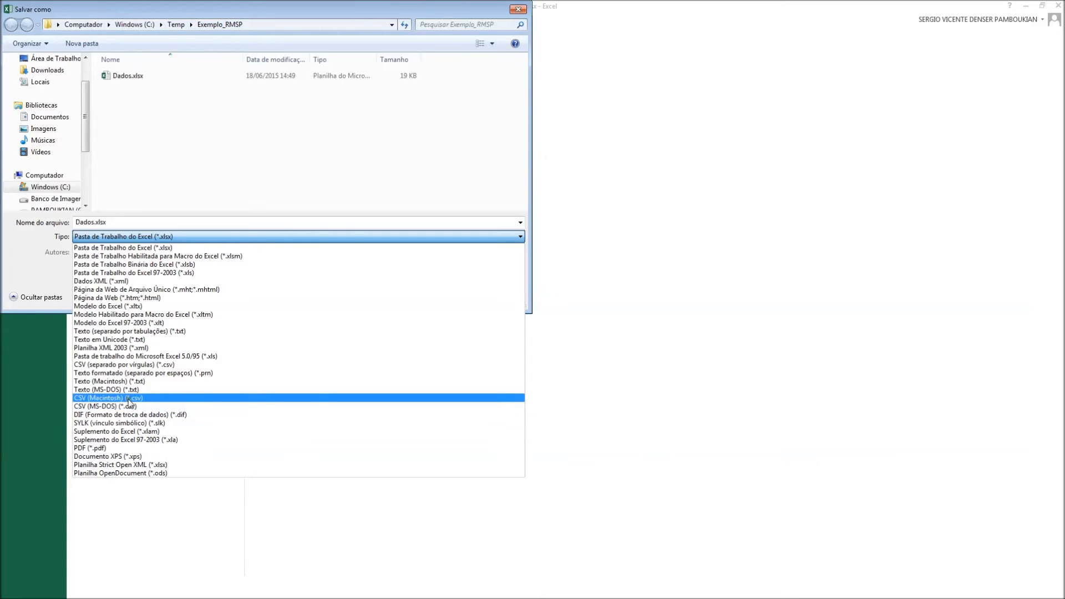
{"action": "left_click", "coordinate": [121, 365]}
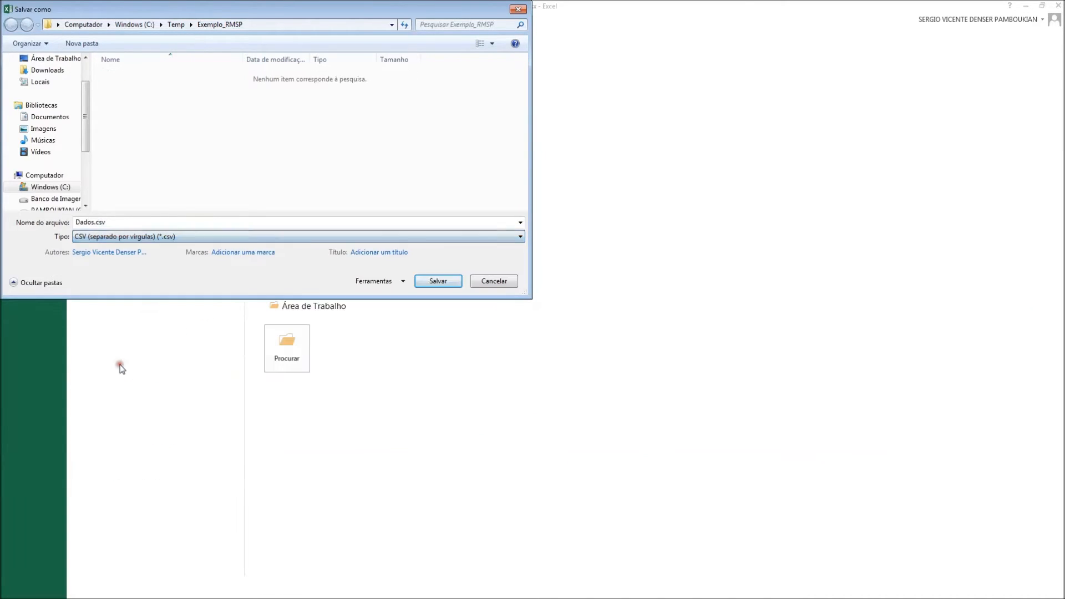
{"action": "left_click", "coordinate": [438, 281]}
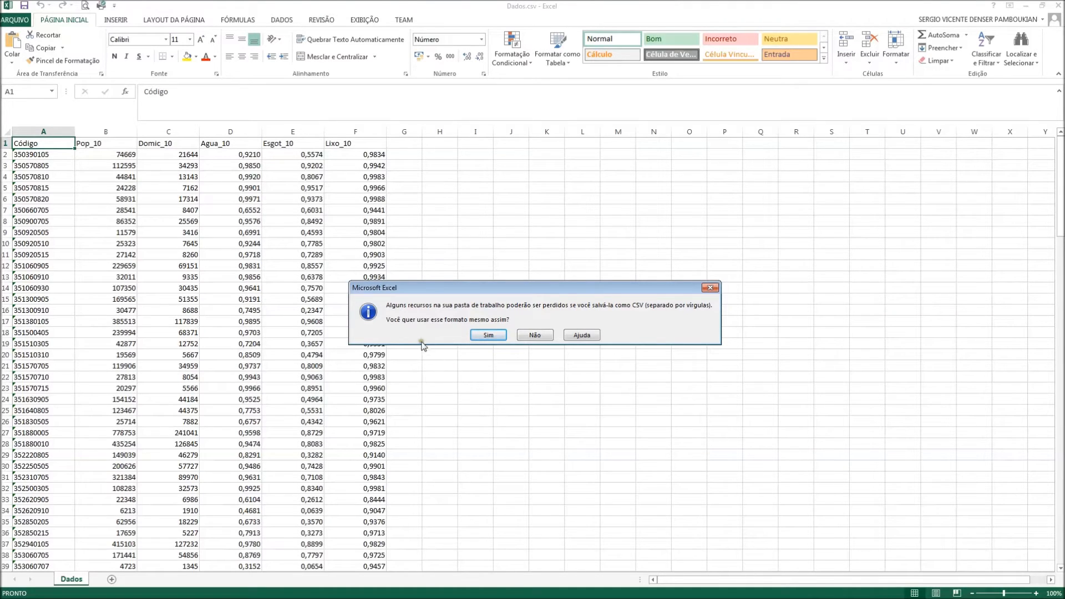
{"action": "left_click", "coordinate": [488, 335]}
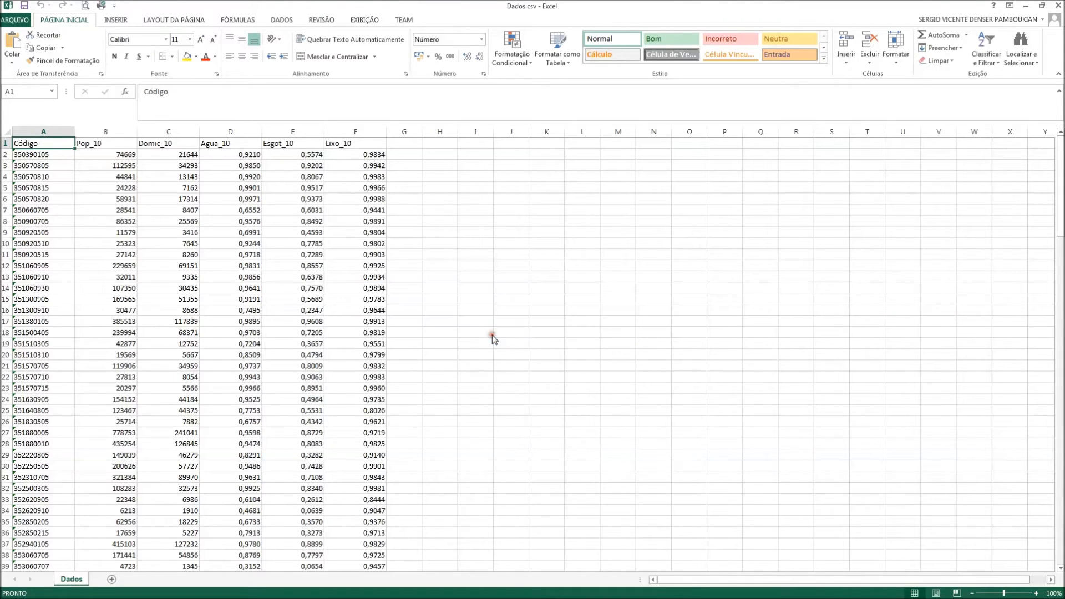
{"action": "left_click", "coordinate": [1057, 7]}
{"action": "left_click", "coordinate": [533, 317]}
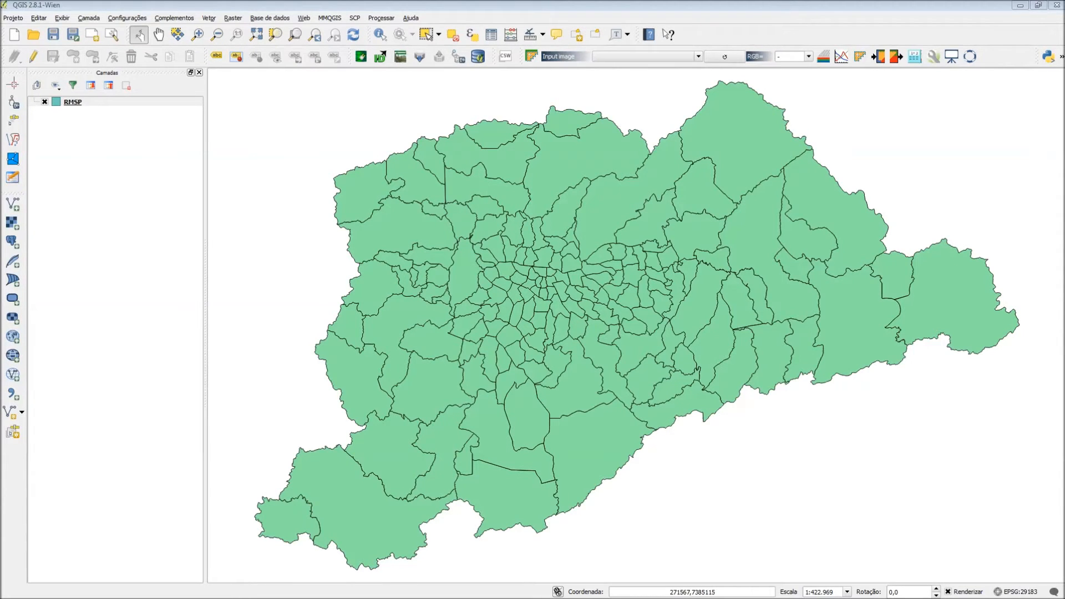
Open Dados.csv from the Exemplo_RMSP folder in Notepad and examine its field and decimal separators
{"action": "key", "text": "alt+Tab"}
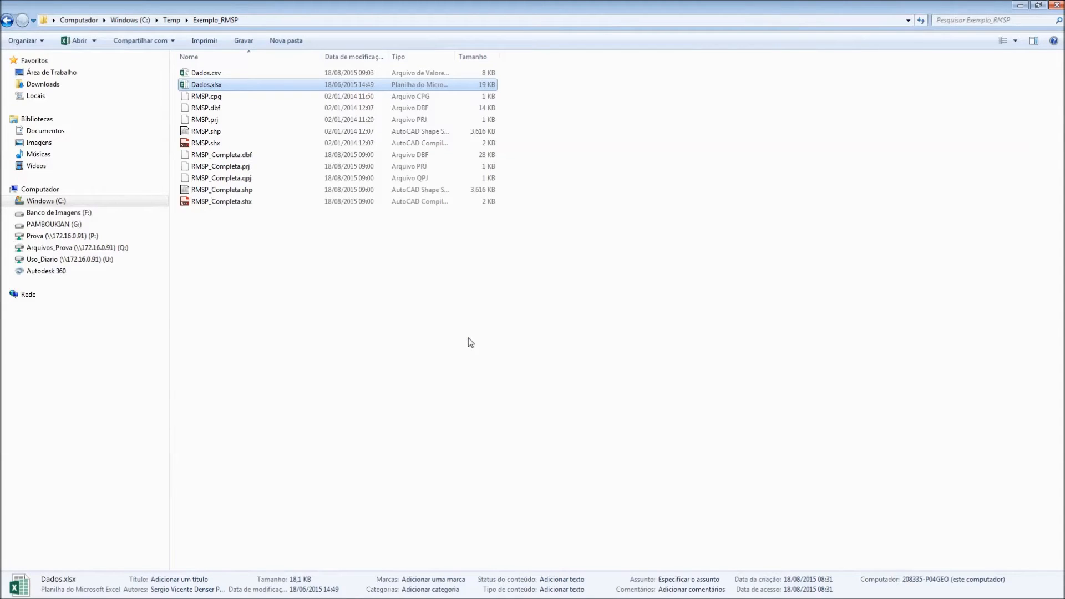
{"action": "left_click", "coordinate": [218, 77]}
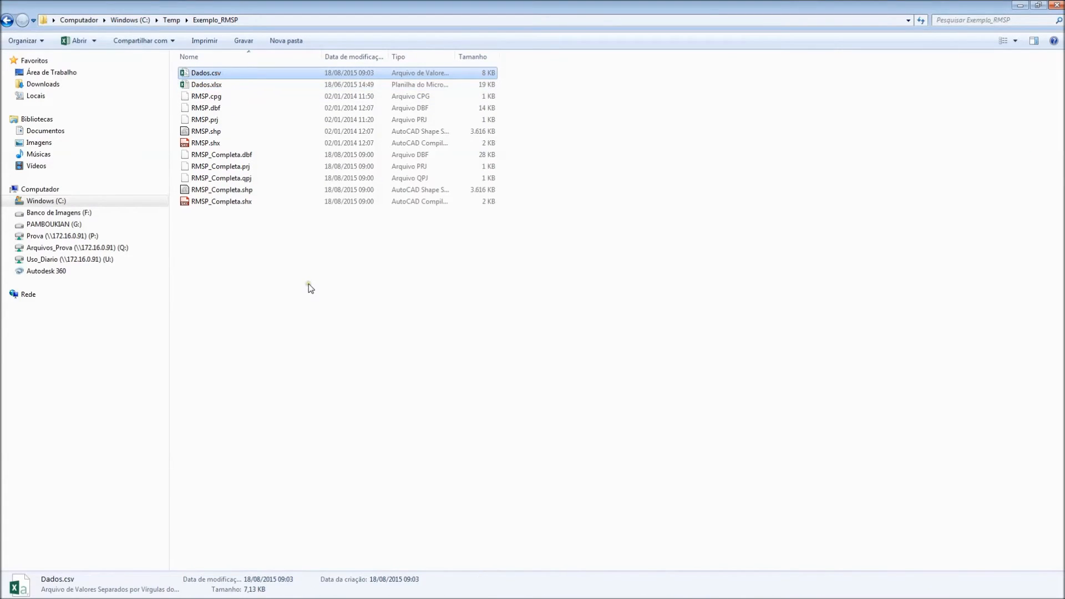
{"action": "right_click", "coordinate": [230, 73]}
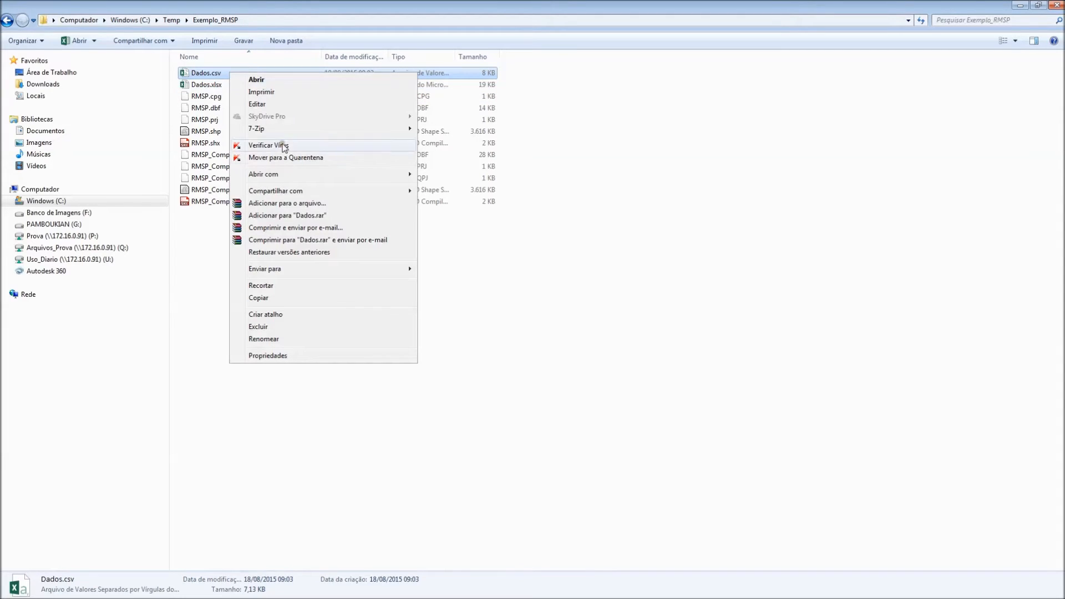
{"action": "mouse_move", "coordinate": [313, 176]}
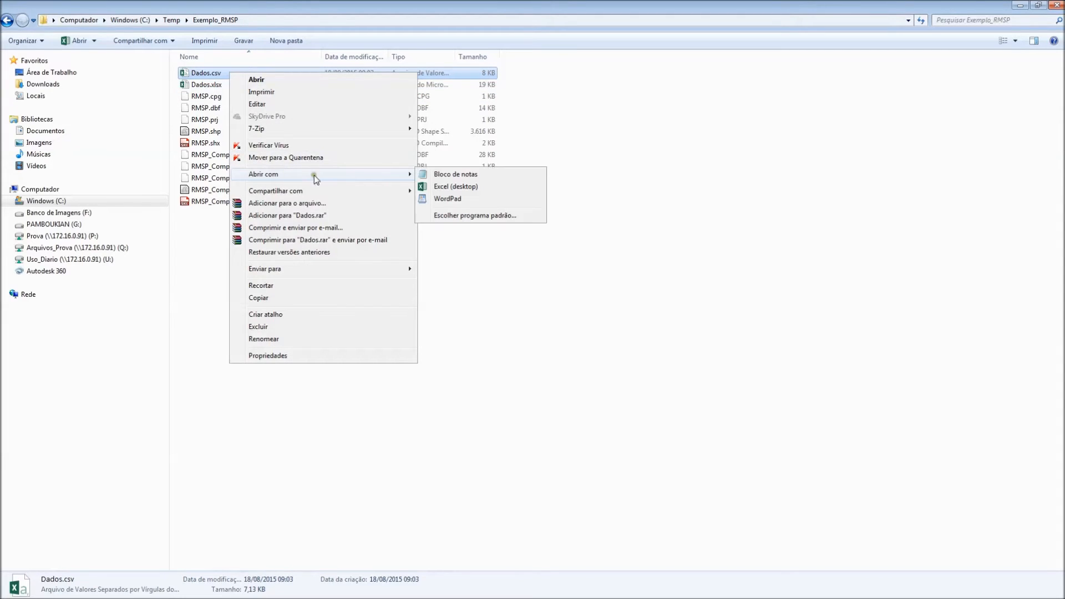
{"action": "left_click", "coordinate": [464, 175]}
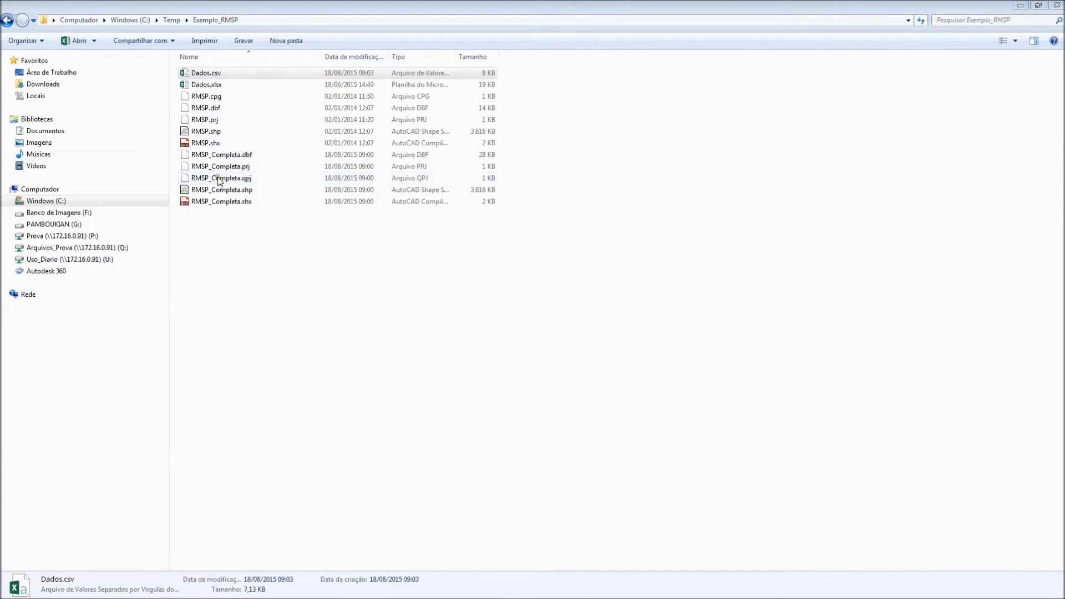
{"action": "left_click_drag", "start_coordinate": [357, 131], "coordinate": [433, 158]}
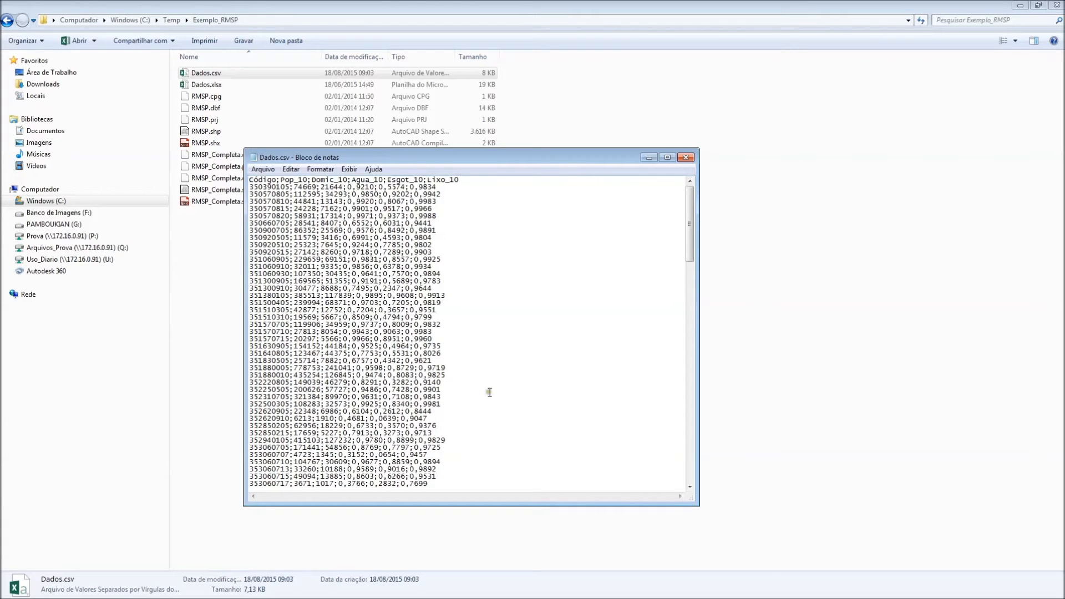
{"action": "double_click", "coordinate": [417, 188]}
{"action": "left_click", "coordinate": [440, 188]}
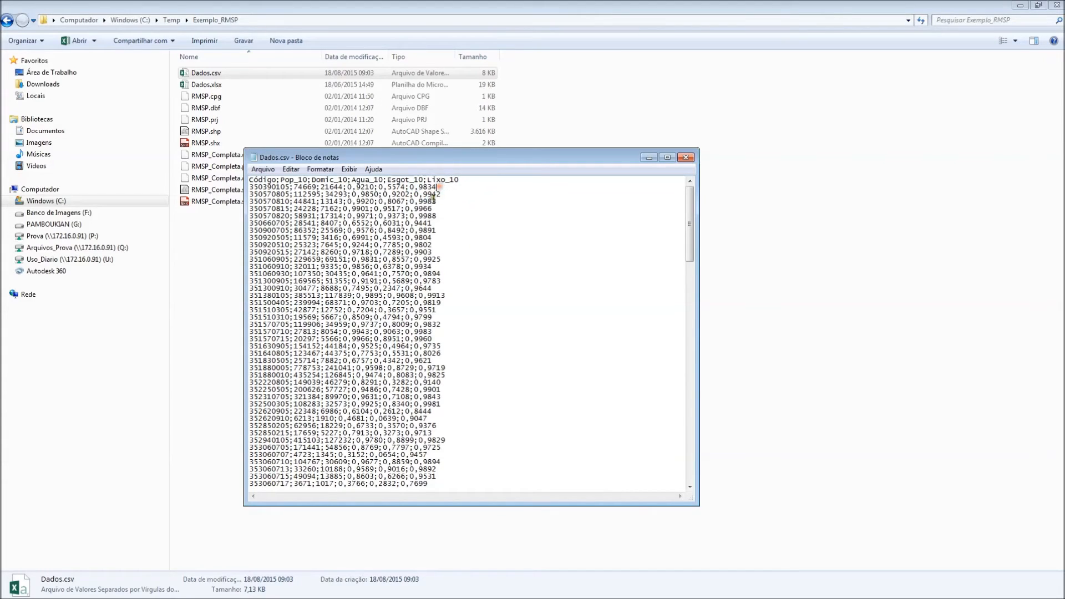
{"action": "left_click", "coordinate": [418, 189]}
{"action": "left_click", "coordinate": [502, 245]}
Replace every decimal comma in Dados.csv with a period
{"action": "left_click", "coordinate": [289, 169]}
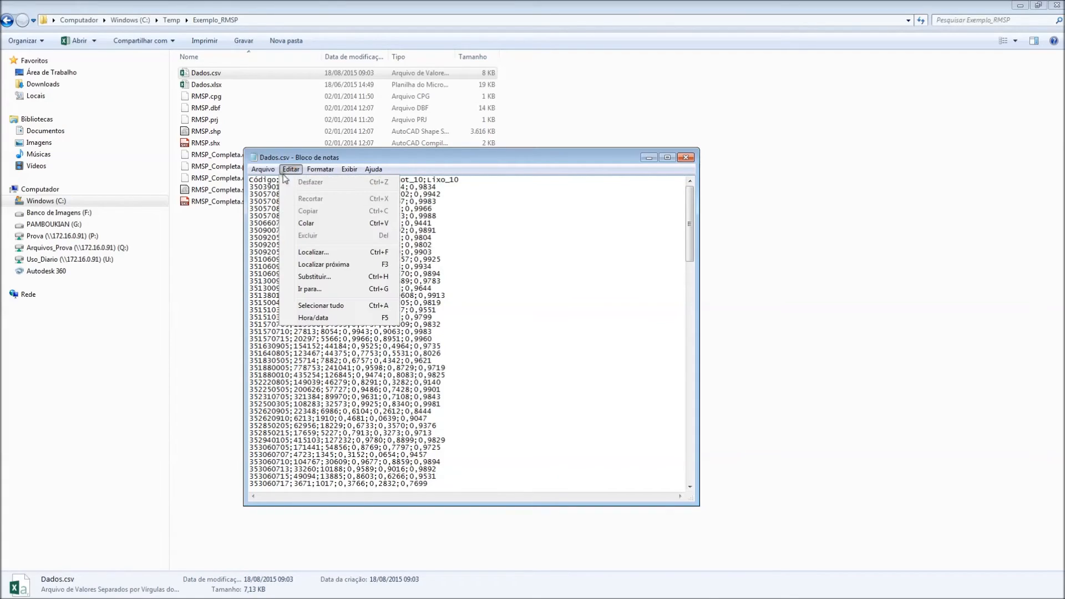
{"action": "left_click", "coordinate": [311, 277]}
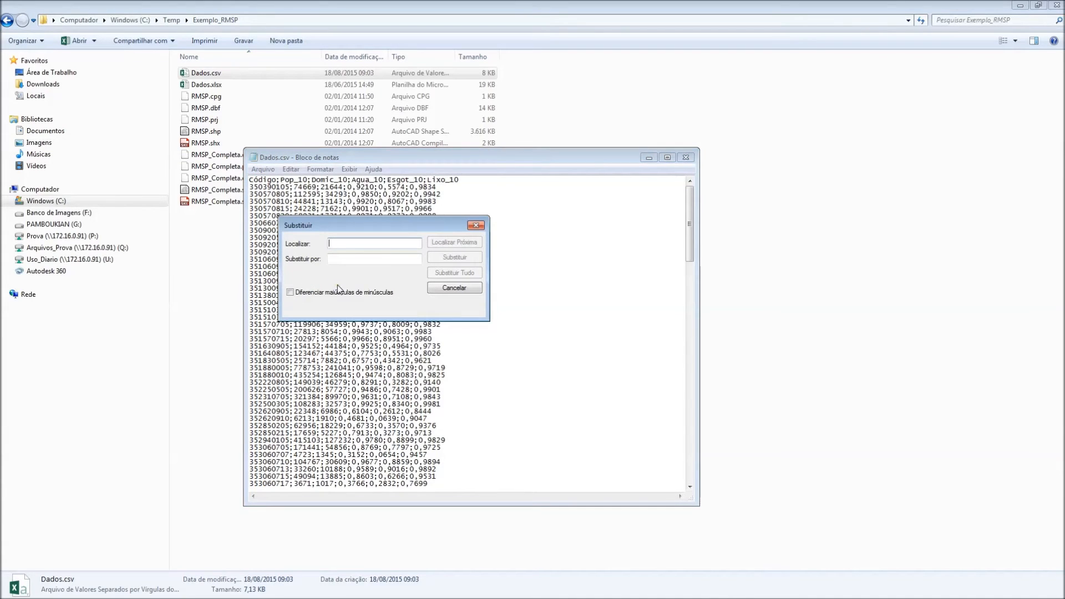
{"action": "type", "text": "."}
{"action": "left_click", "coordinate": [344, 259]}
{"action": "type", "text": "."}
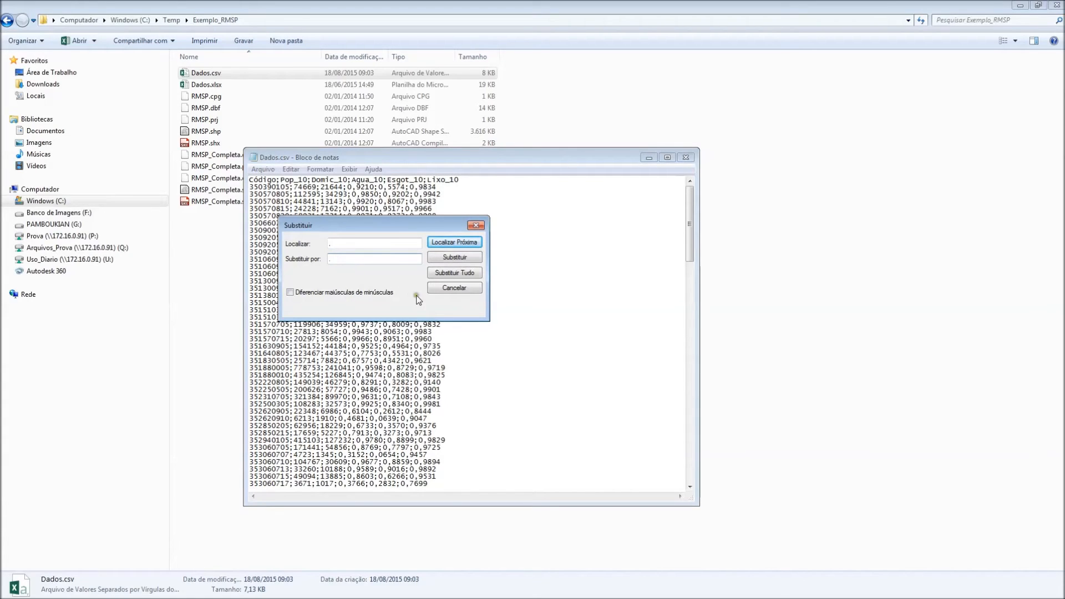
{"action": "left_click", "coordinate": [453, 272]}
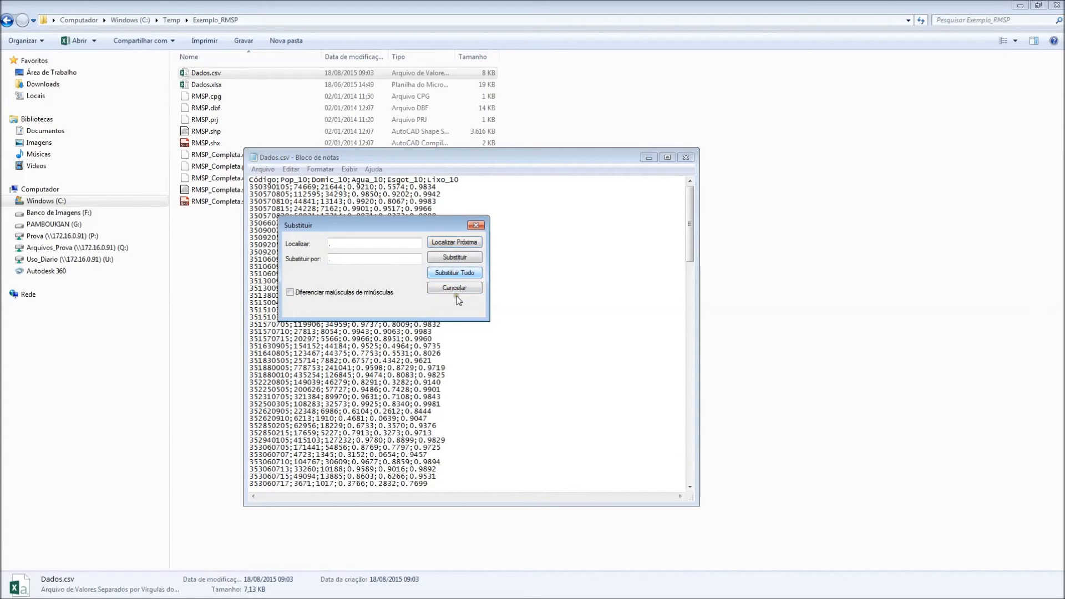
{"action": "left_click", "coordinate": [476, 225]}
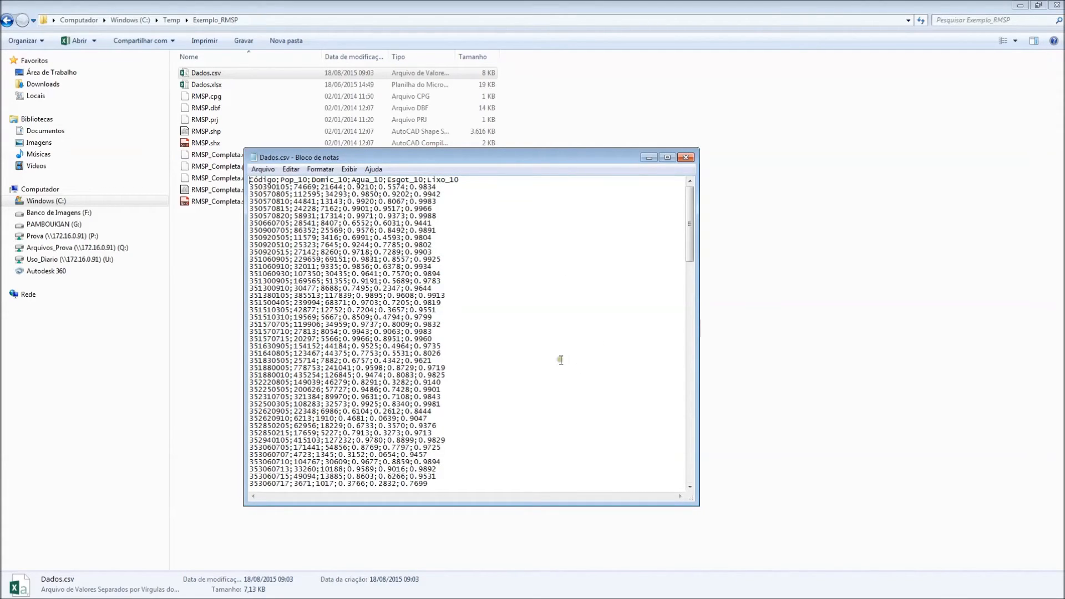
Save the edited Dados.csv, close Notepad and return to QGIS
{"action": "left_click", "coordinate": [263, 169]}
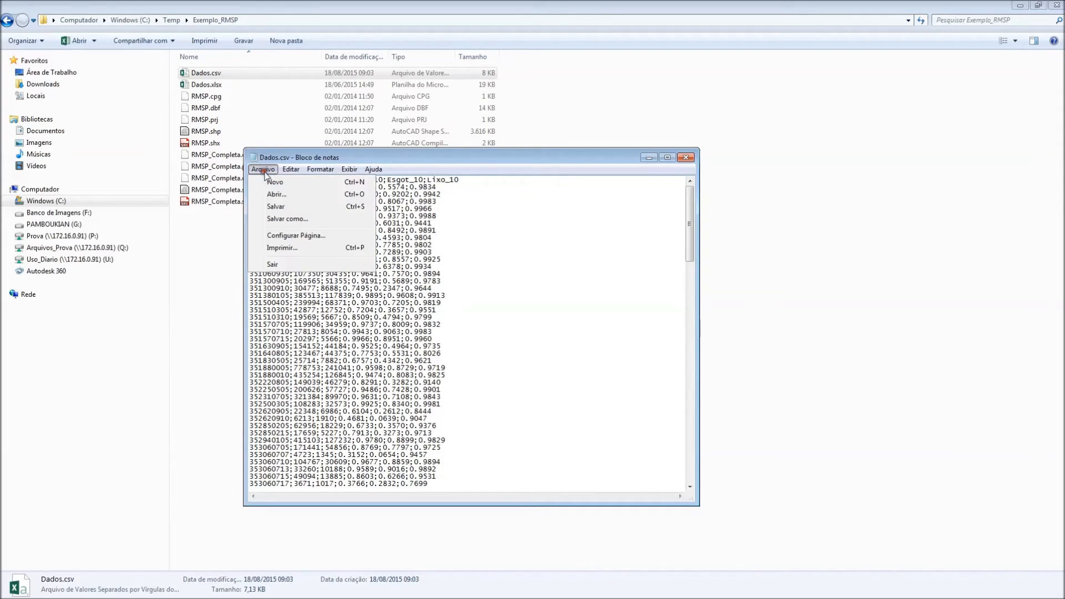
{"action": "left_click", "coordinate": [277, 206]}
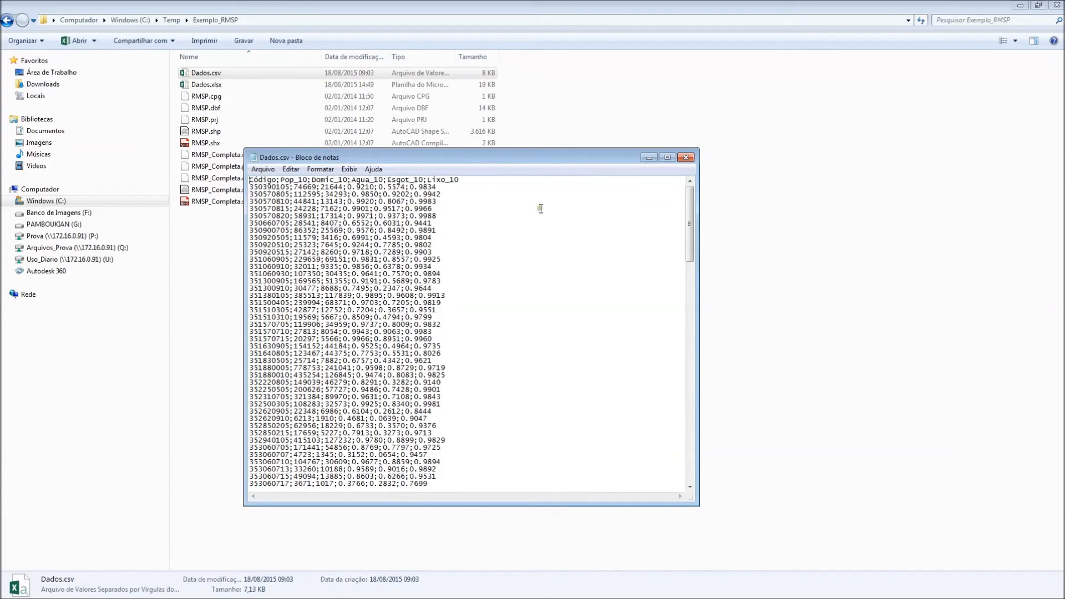
{"action": "left_click", "coordinate": [685, 158]}
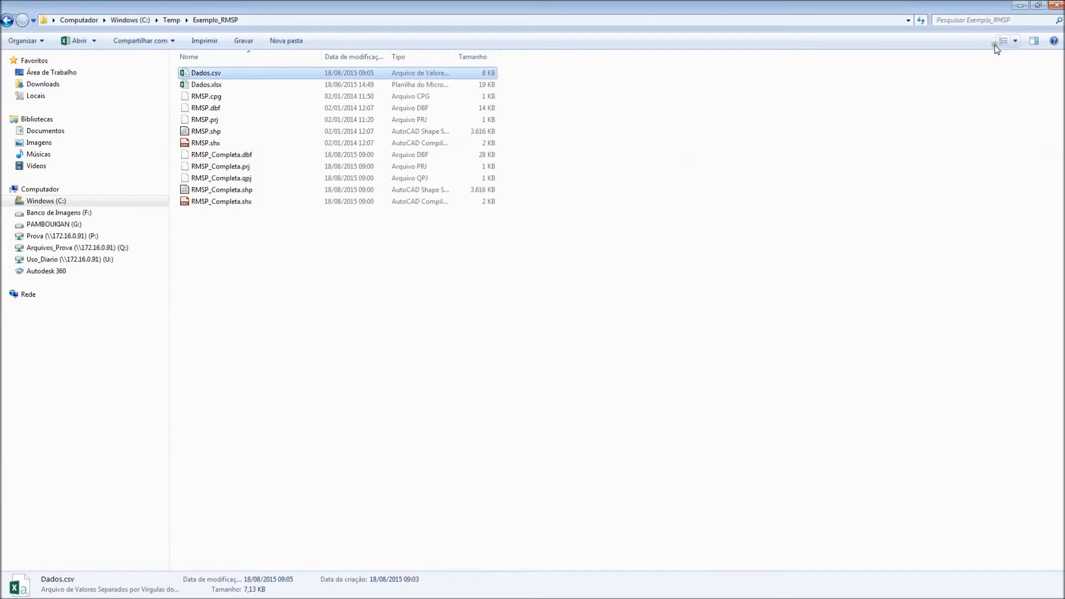
{"action": "left_click", "coordinate": [1019, 5]}
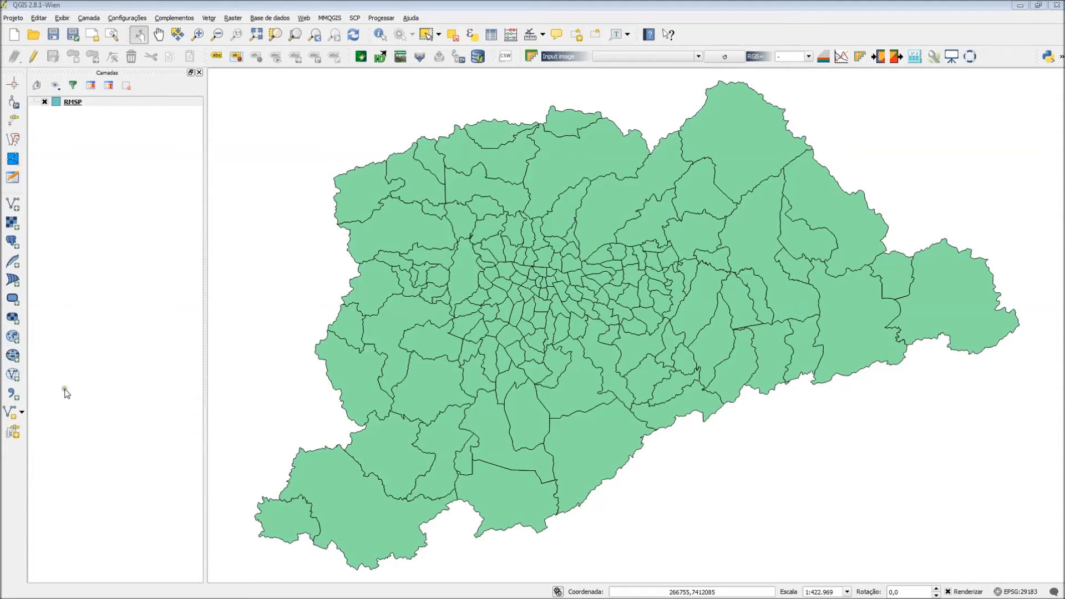
Start adding a delimited text layer and load Dados.csv from C:\Temp\Exemplo_RMSP as its source
{"action": "left_click", "coordinate": [11, 396]}
{"action": "left_click", "coordinate": [84, 19]}
{"action": "mouse_move", "coordinate": [165, 39]}
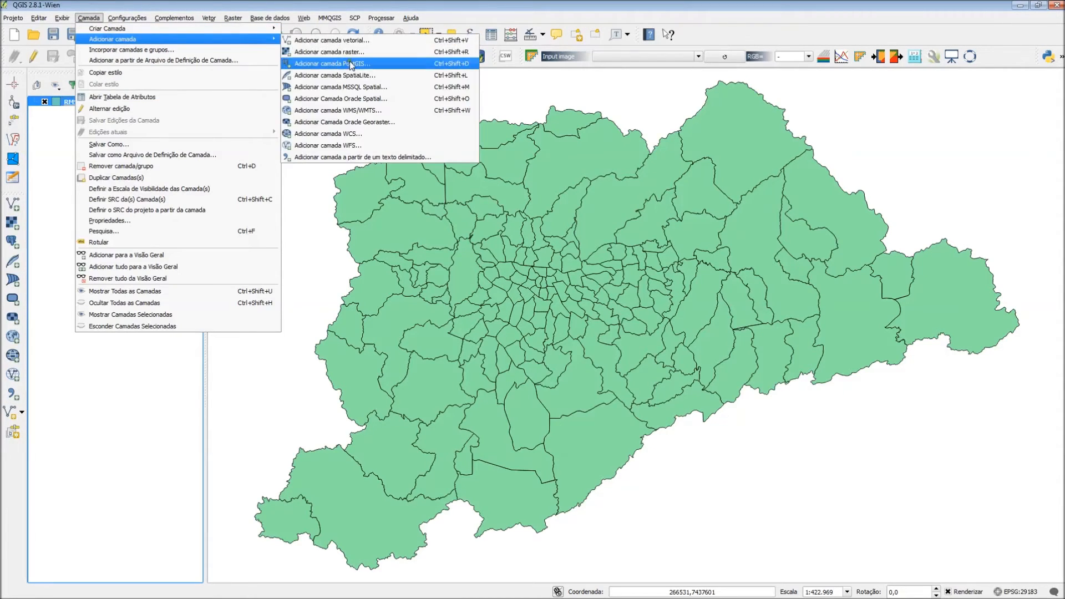
{"action": "left_click", "coordinate": [363, 158]}
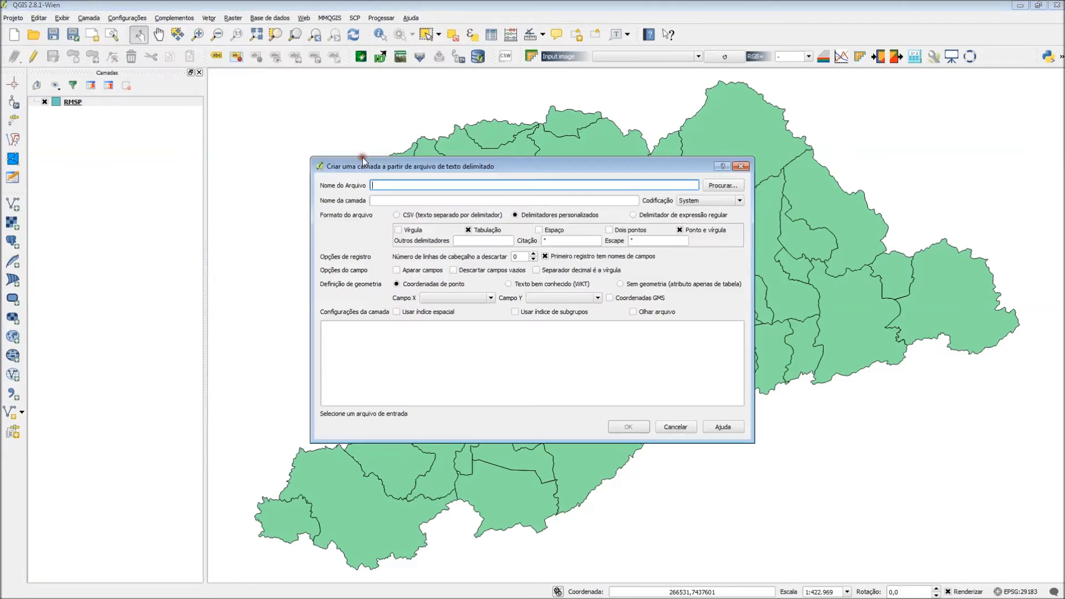
{"action": "left_click", "coordinate": [723, 185]}
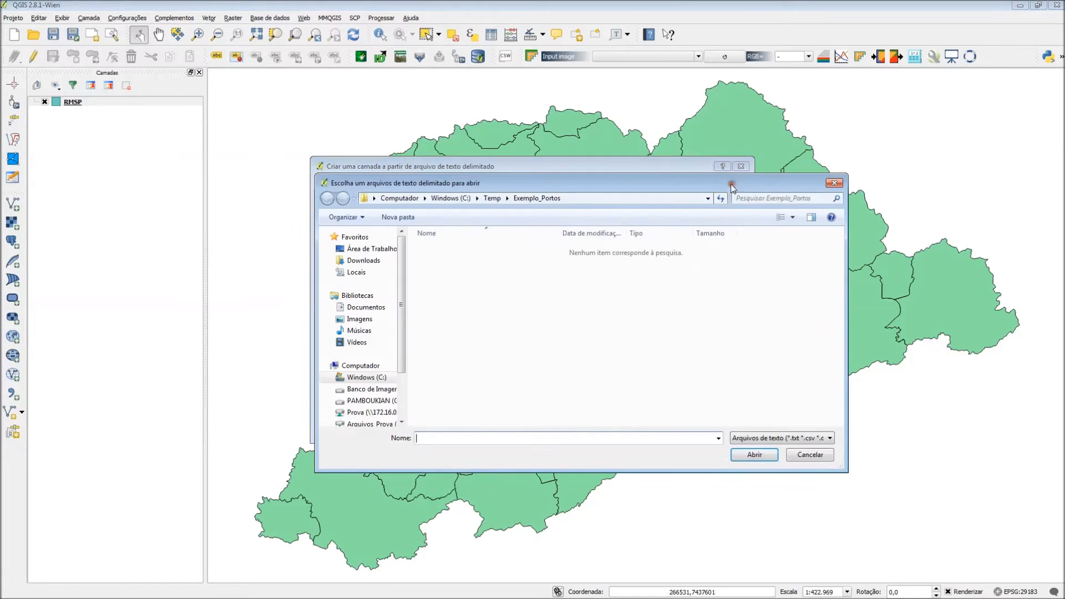
{"action": "left_click", "coordinate": [496, 199]}
{"action": "double_click", "coordinate": [692, 283]}
{"action": "double_click", "coordinate": [448, 258]}
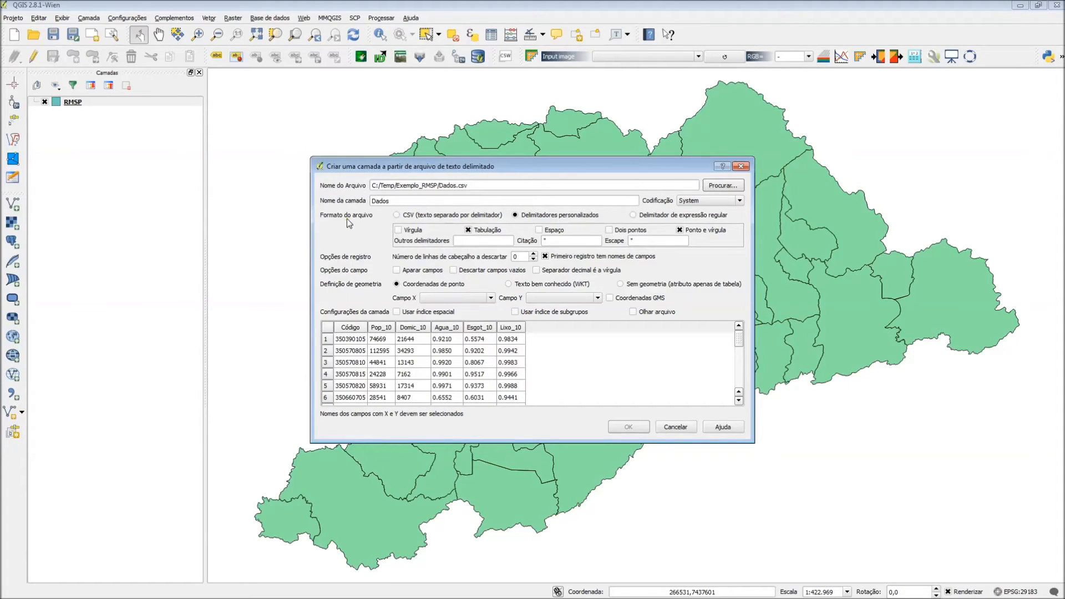
Set custom delimiters with semicolon only and define the Dados layer as an attribute-only table without geometry
{"action": "left_click", "coordinate": [397, 215]}
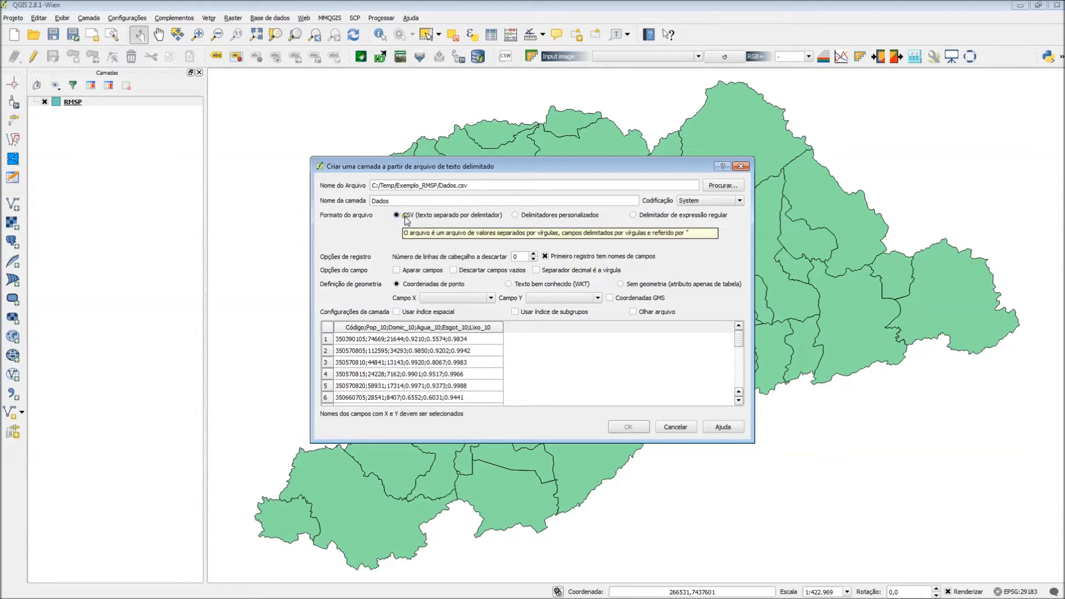
{"action": "left_click", "coordinate": [516, 215]}
{"action": "left_click", "coordinate": [467, 230]}
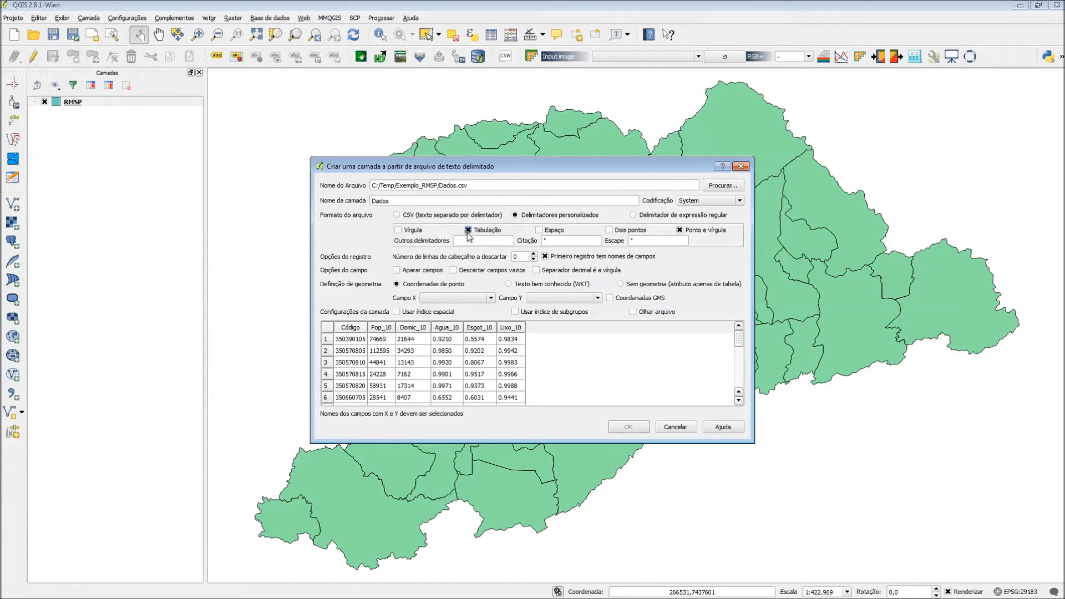
{"action": "left_click", "coordinate": [468, 231]}
{"action": "left_click", "coordinate": [619, 284]}
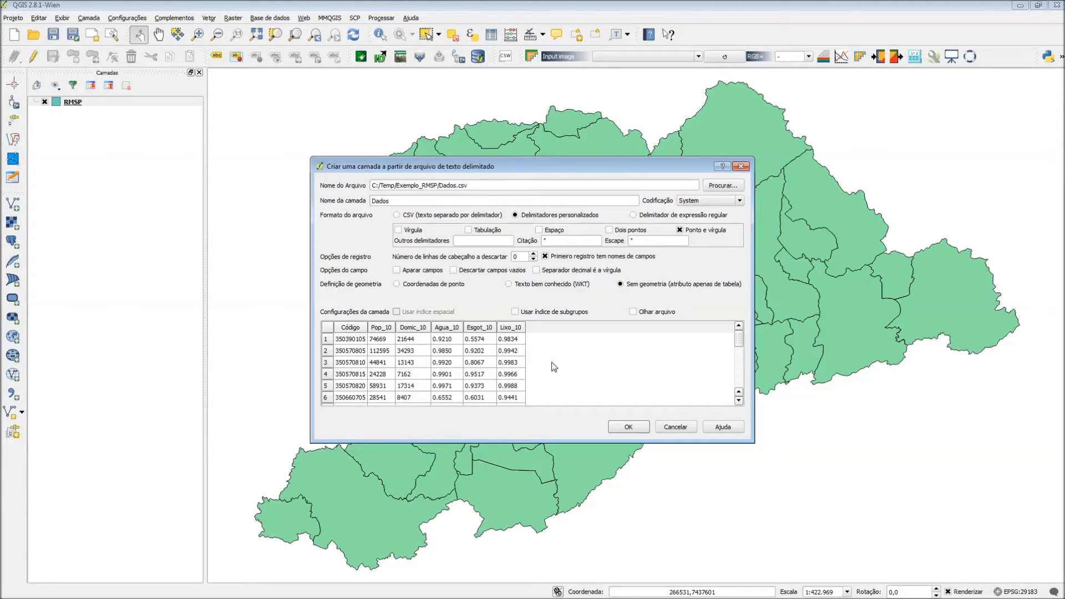
Finish adding the Dados table to the project and review its attribute table
{"action": "left_click", "coordinate": [629, 425]}
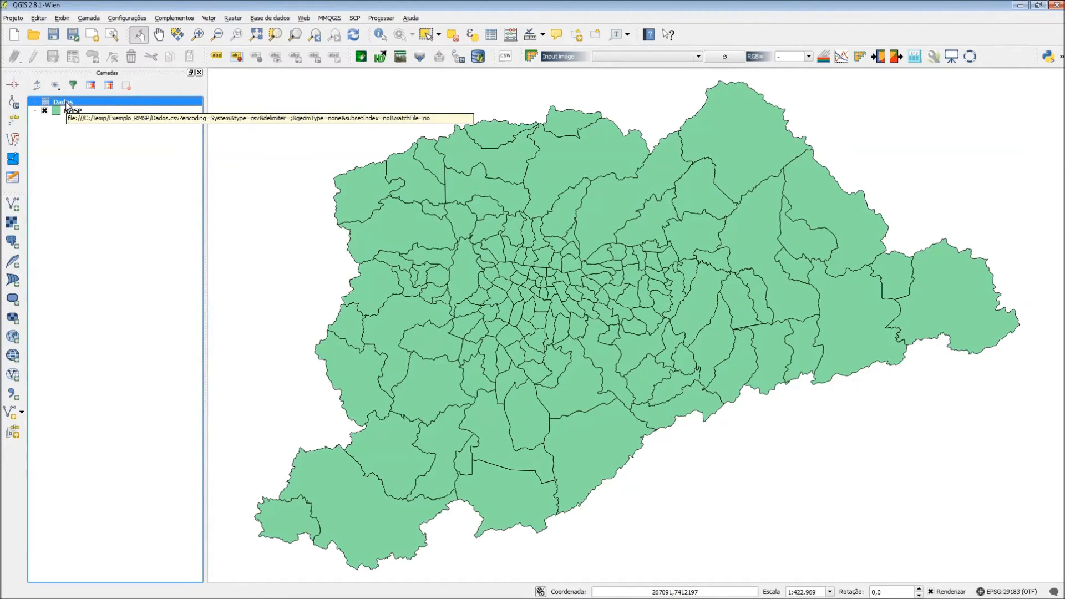
{"action": "left_click", "coordinate": [491, 34]}
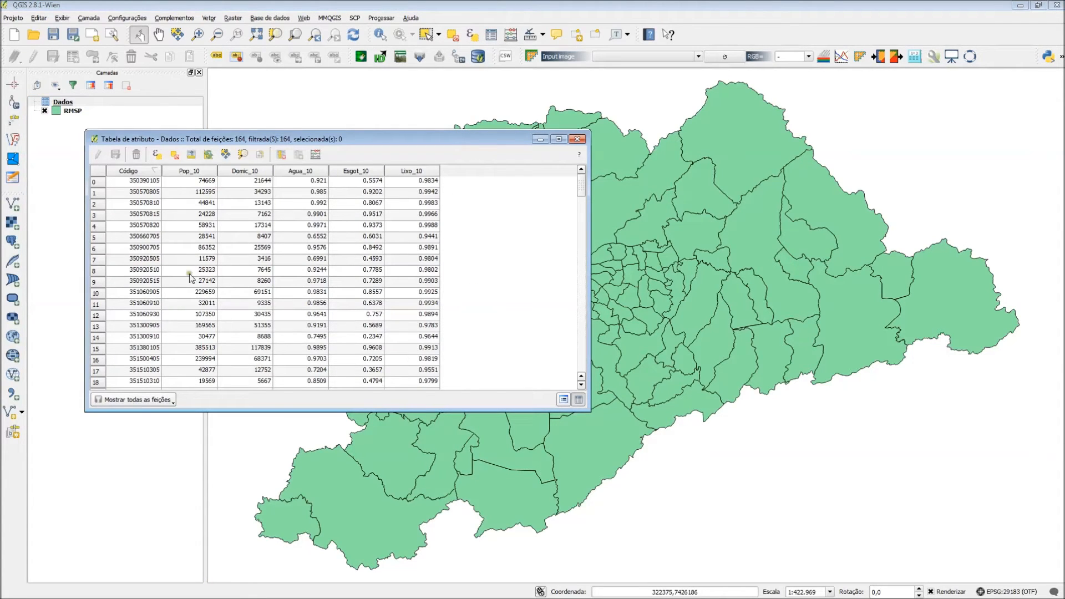
{"action": "left_click", "coordinate": [577, 139]}
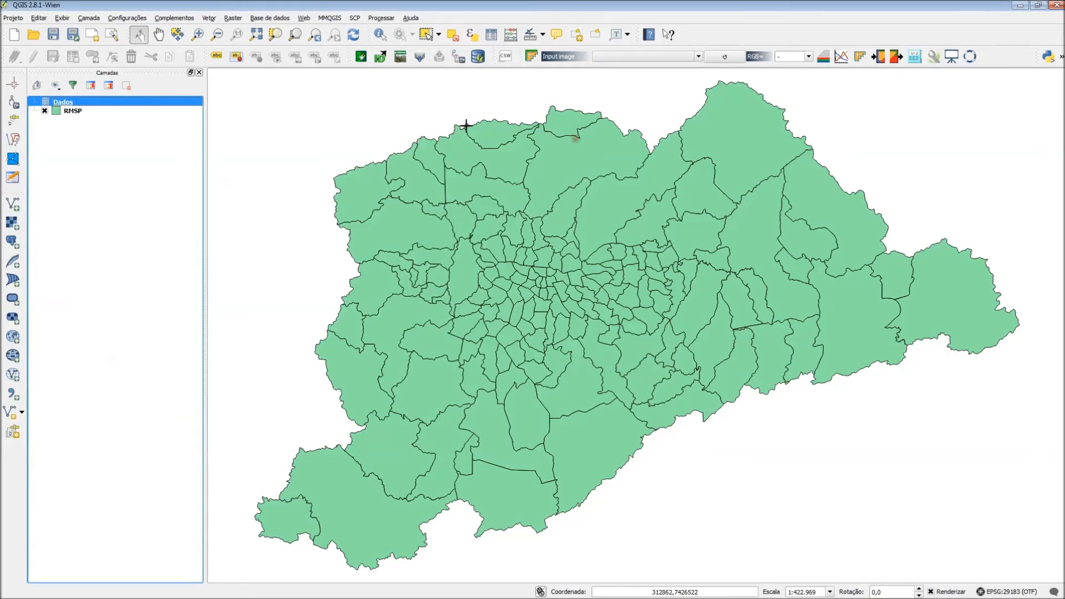
Join the Dados table to the RMSP layer, matching Código to CD_GEOCODD, with an empty custom field-name prefix
{"action": "left_click", "coordinate": [74, 111]}
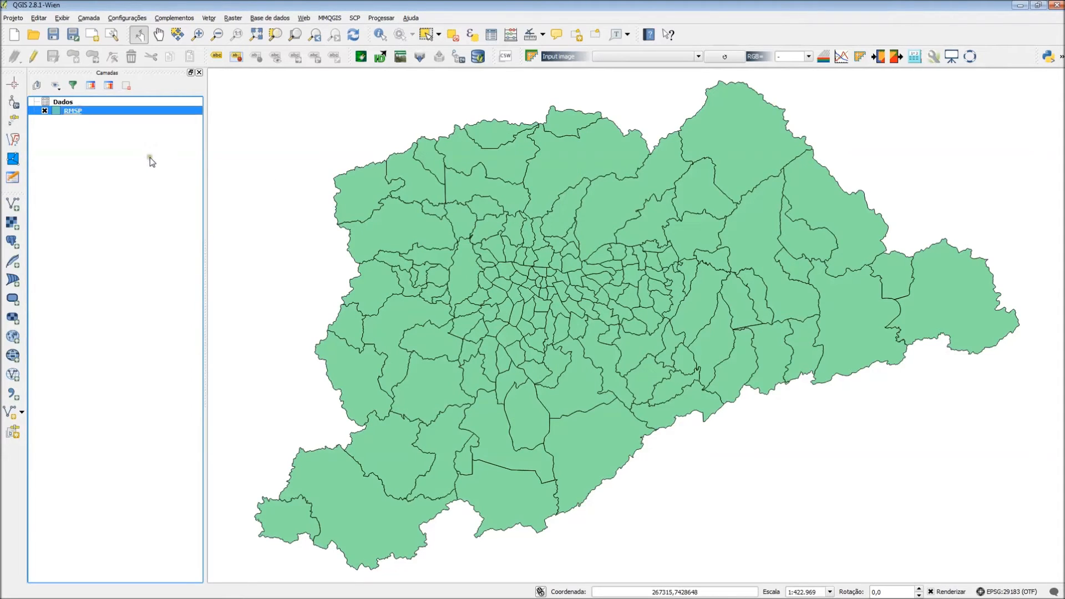
{"action": "right_click", "coordinate": [121, 114]}
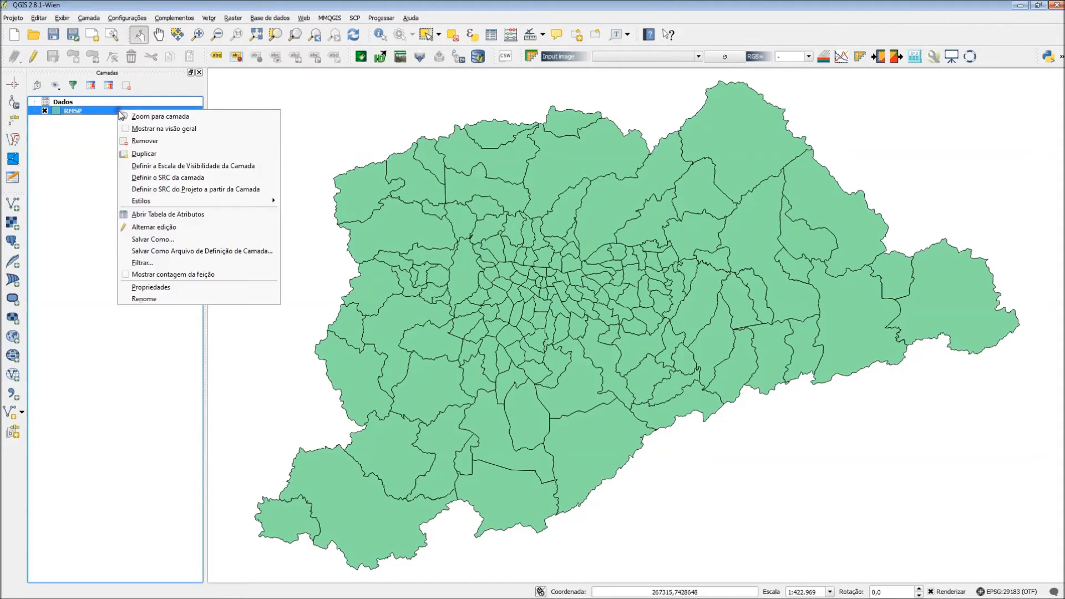
{"action": "left_click", "coordinate": [169, 287]}
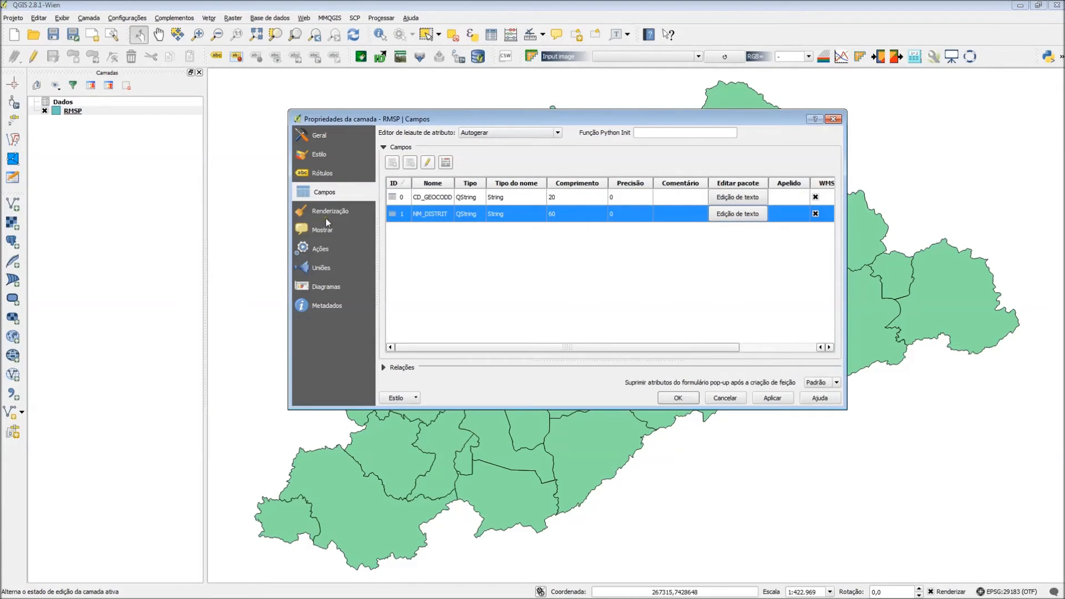
{"action": "left_click", "coordinate": [321, 270]}
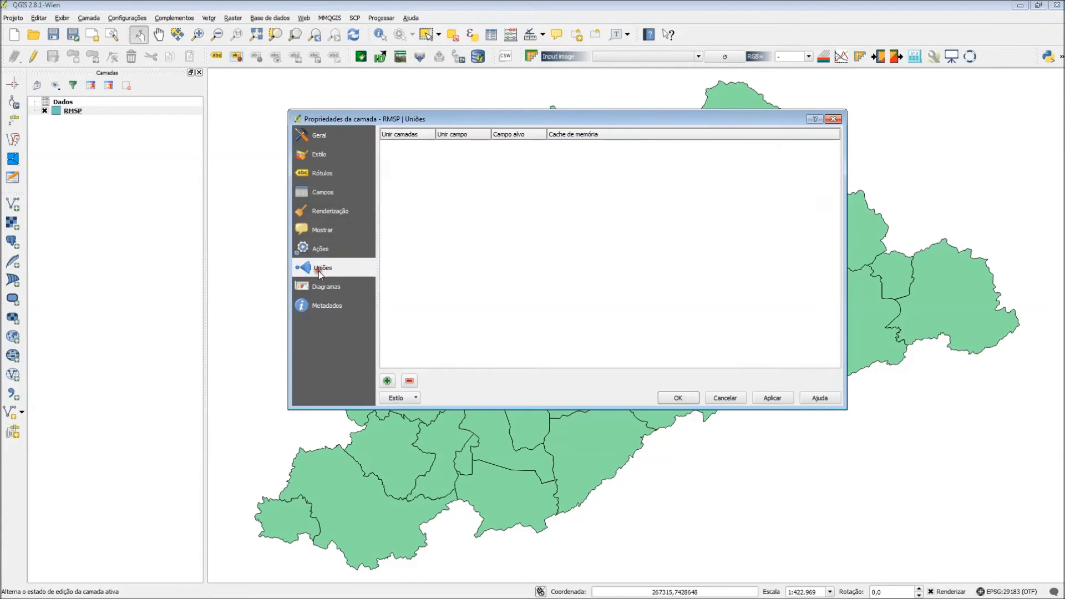
{"action": "left_click", "coordinate": [387, 381]}
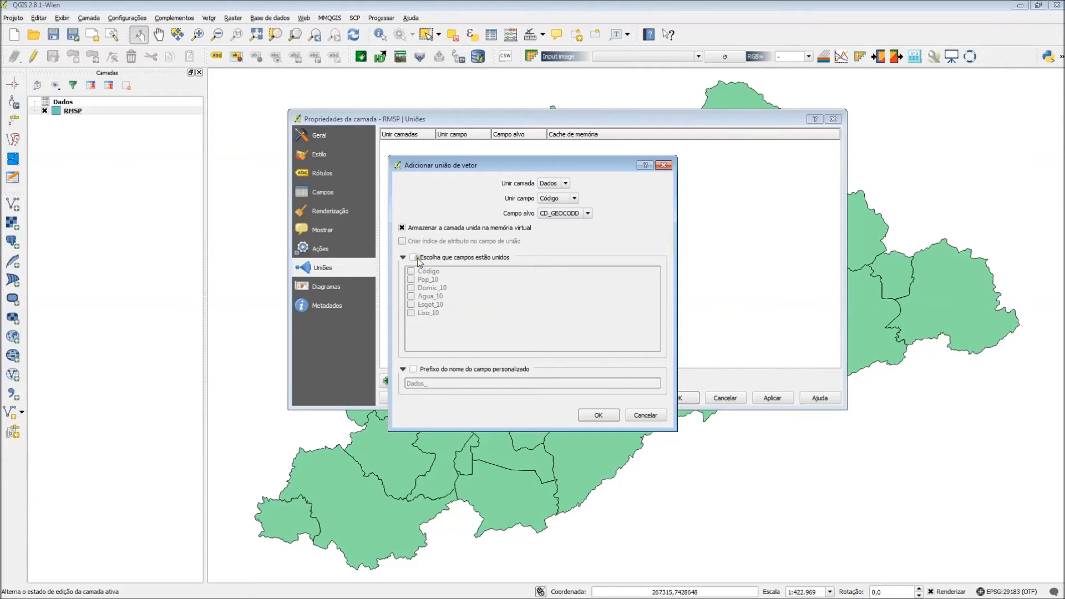
{"action": "left_click", "coordinate": [413, 369]}
{"action": "left_click_drag", "start_coordinate": [429, 384], "coordinate": [382, 381]}
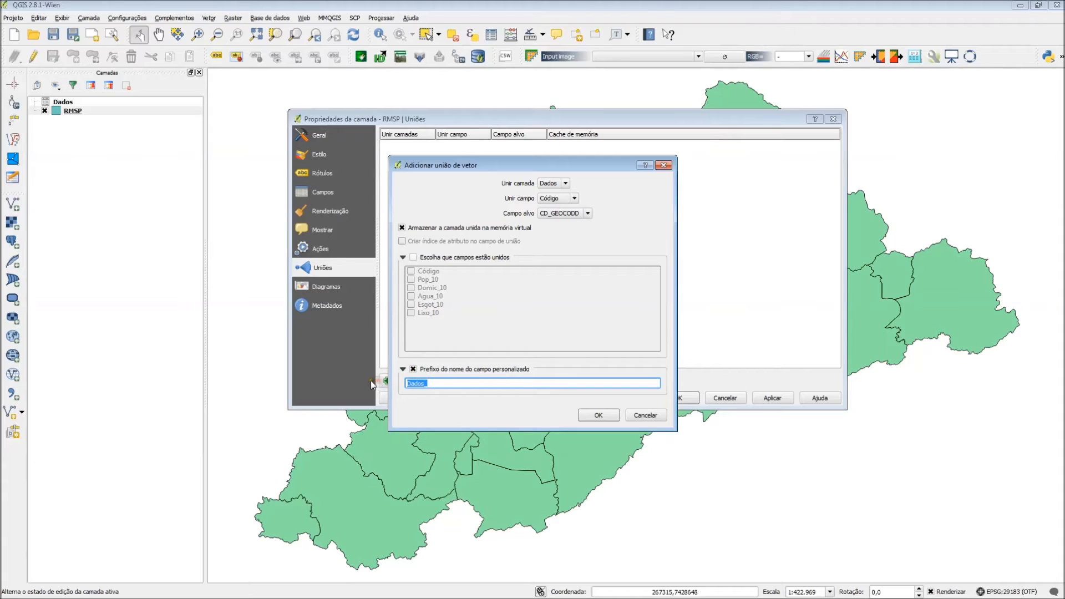
{"action": "key", "text": "BackSpace"}
{"action": "left_click", "coordinate": [583, 415]}
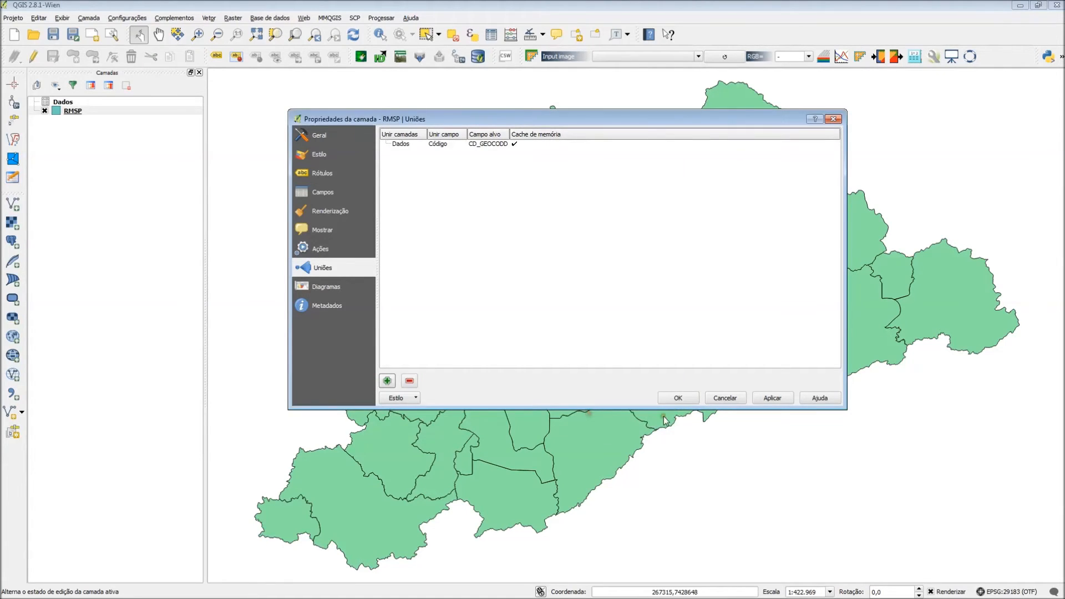
{"action": "left_click", "coordinate": [675, 399]}
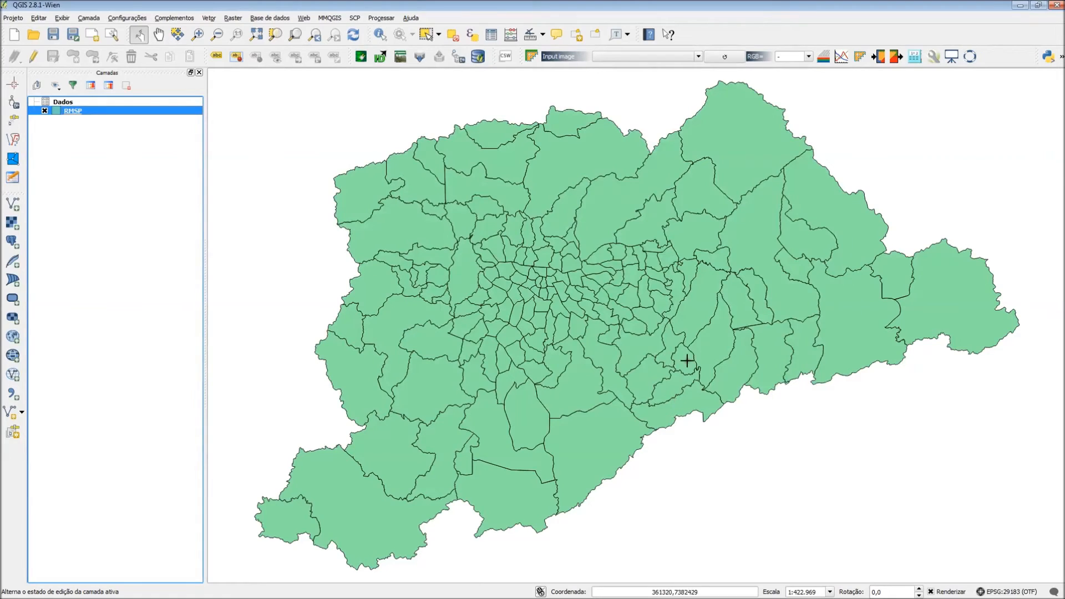
Examine the joined columns in RMSP's attribute table and their data types in the layer's field properties
{"action": "left_click", "coordinate": [491, 36]}
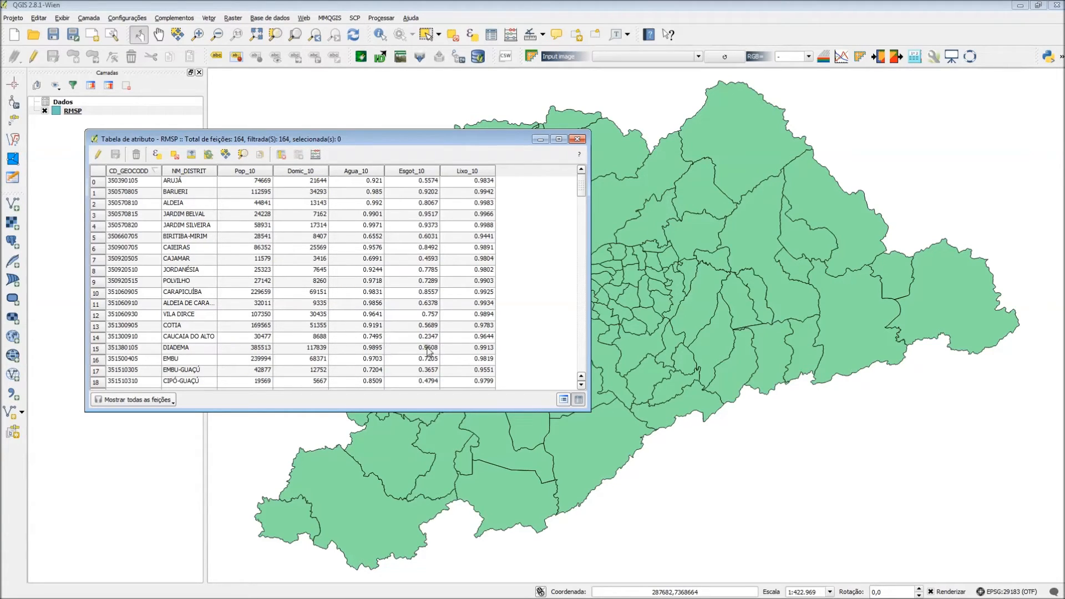
{"action": "left_click", "coordinate": [577, 138]}
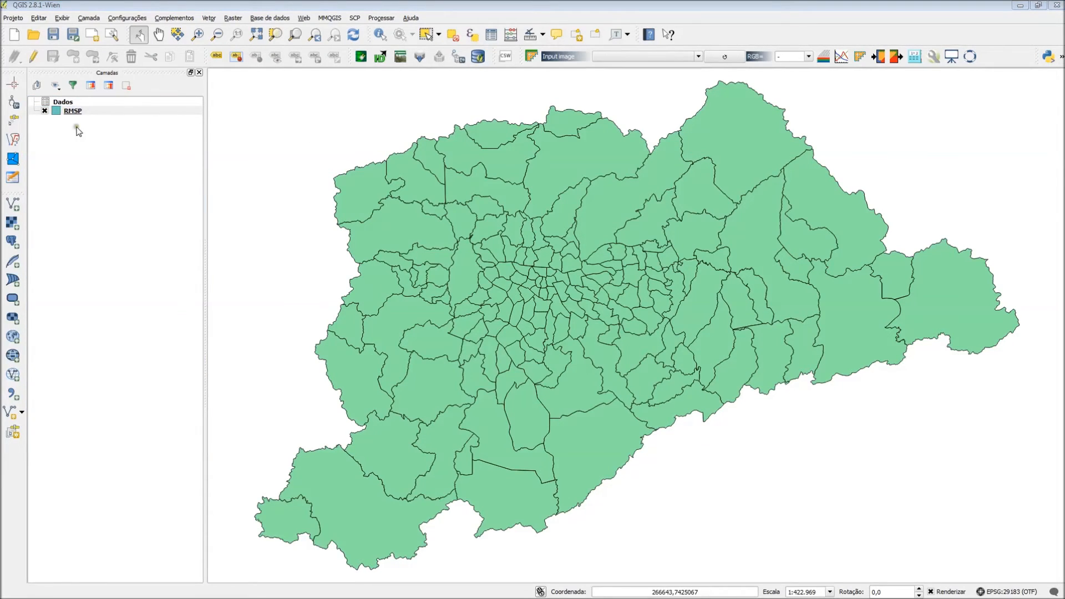
{"action": "left_click", "coordinate": [68, 112]}
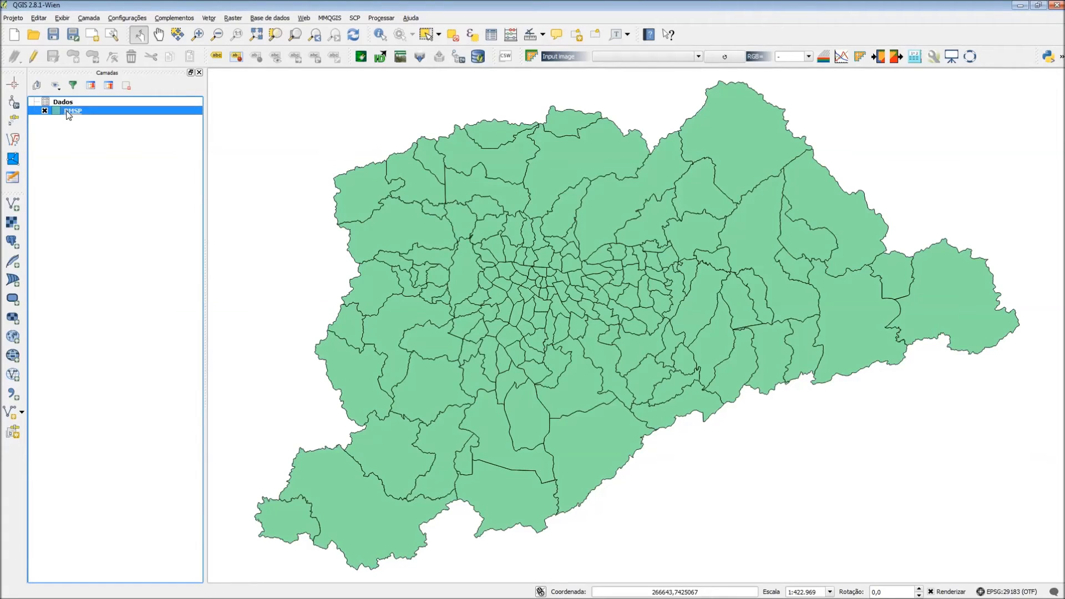
{"action": "double_click", "coordinate": [67, 110]}
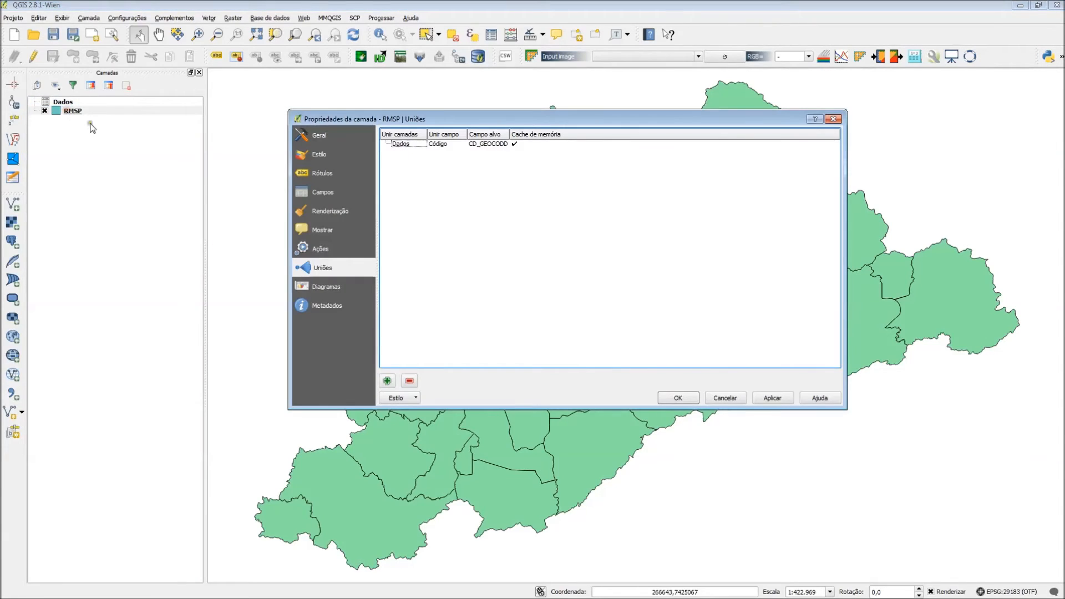
{"action": "left_click", "coordinate": [328, 192]}
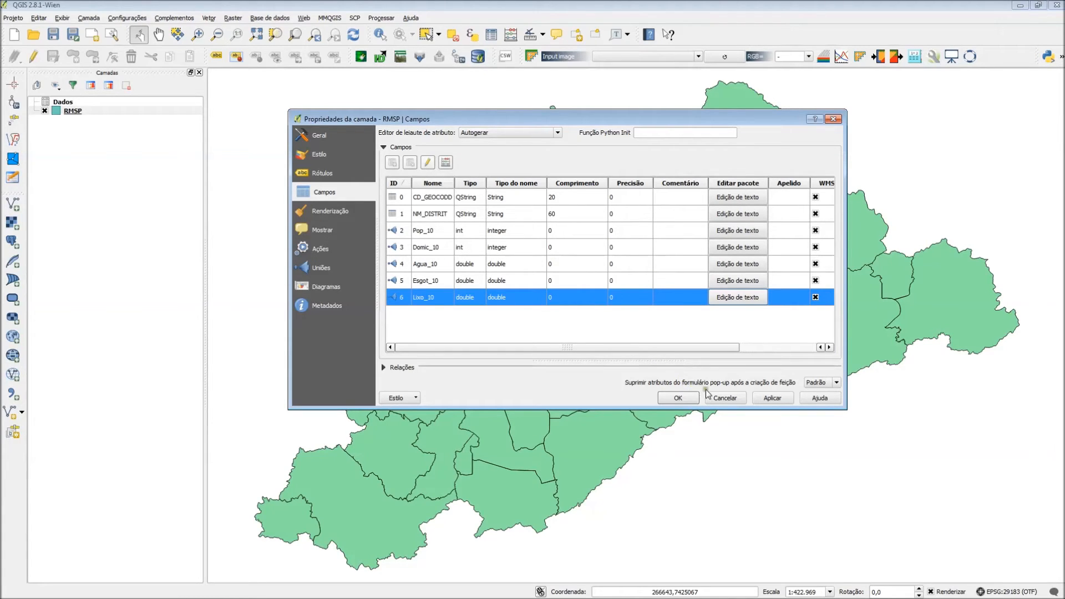
{"action": "left_click", "coordinate": [726, 397]}
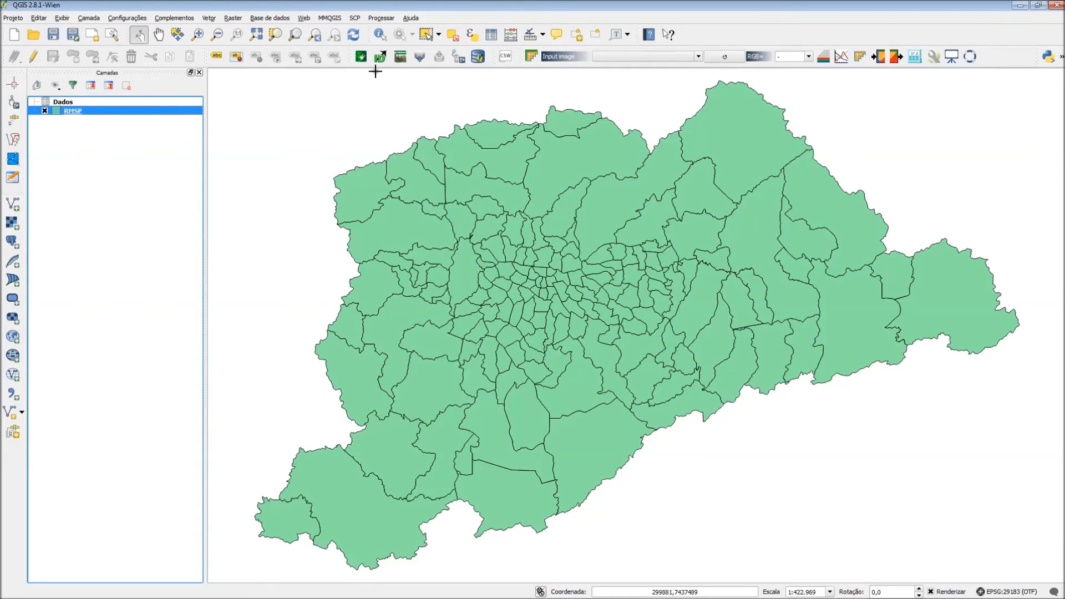
Check which RMSP fields the Table Manager plugin lists for editing, then close it
{"action": "left_click", "coordinate": [209, 19]}
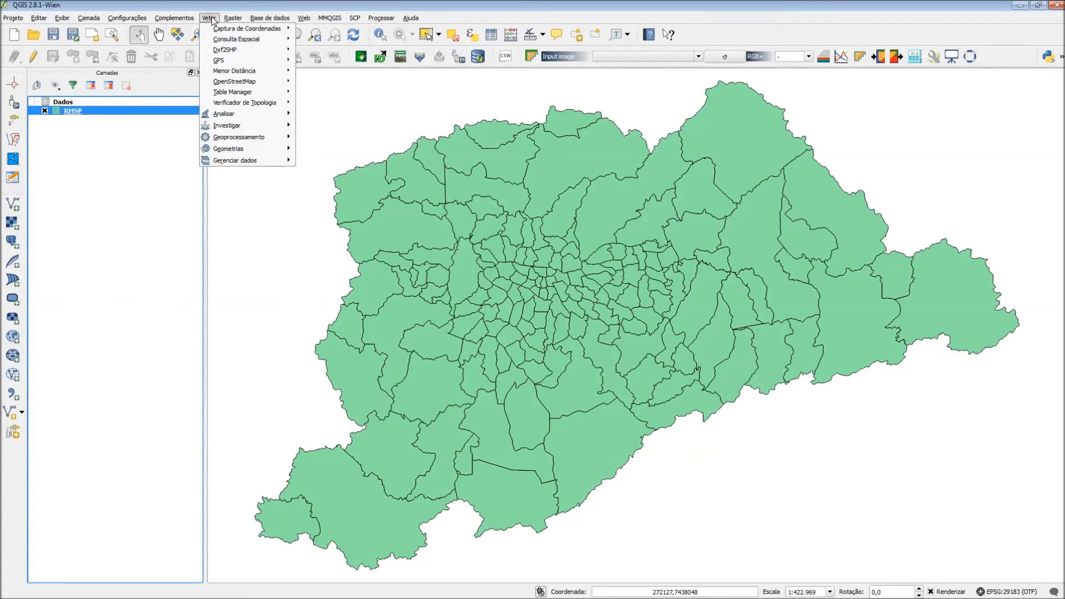
{"action": "mouse_move", "coordinate": [241, 94]}
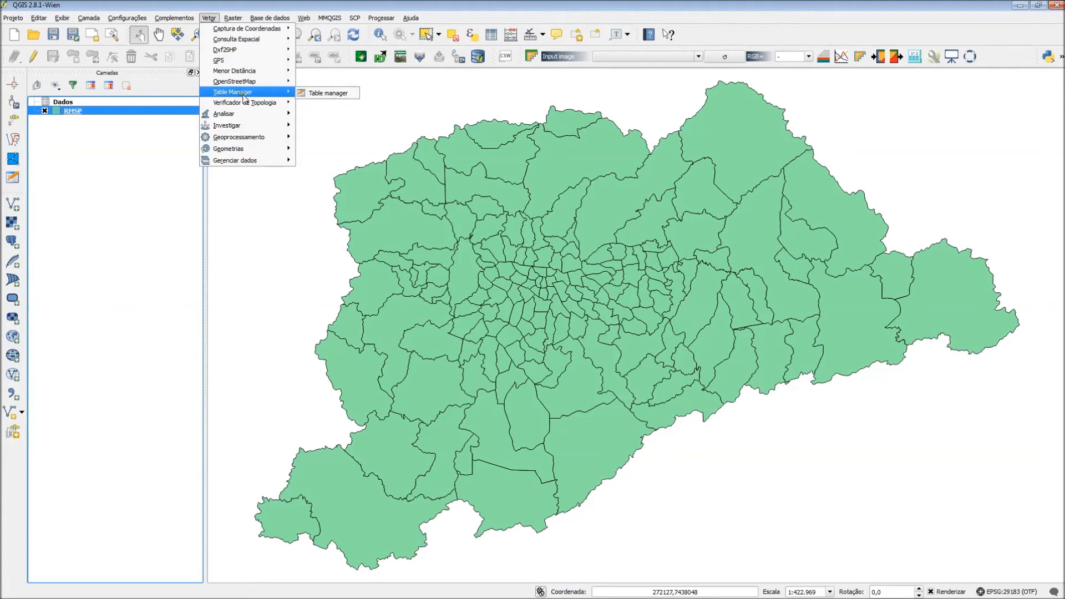
{"action": "left_click", "coordinate": [338, 93]}
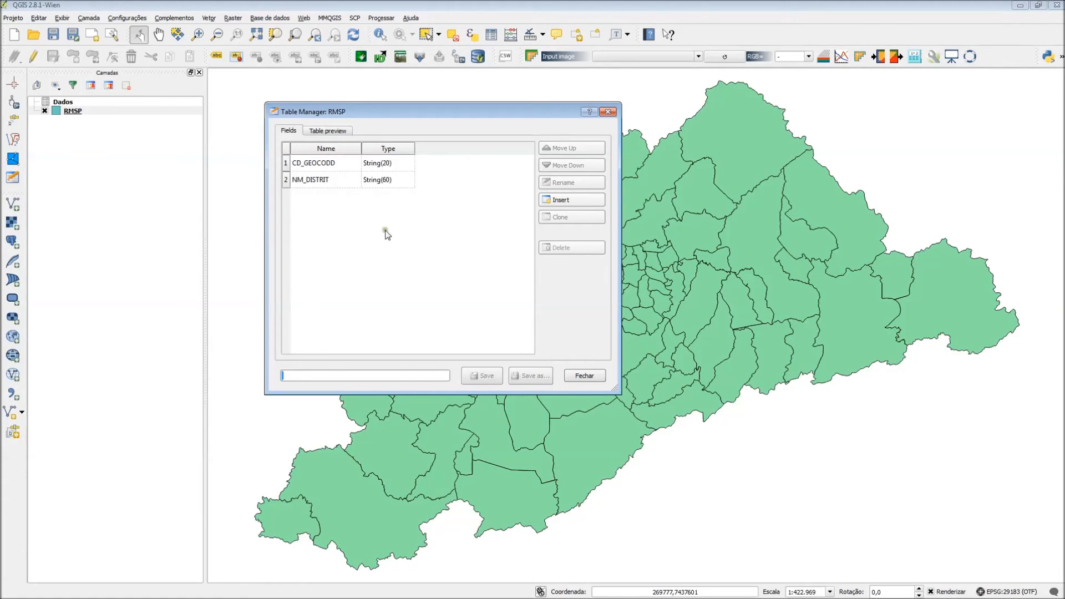
{"action": "left_click", "coordinate": [318, 168]}
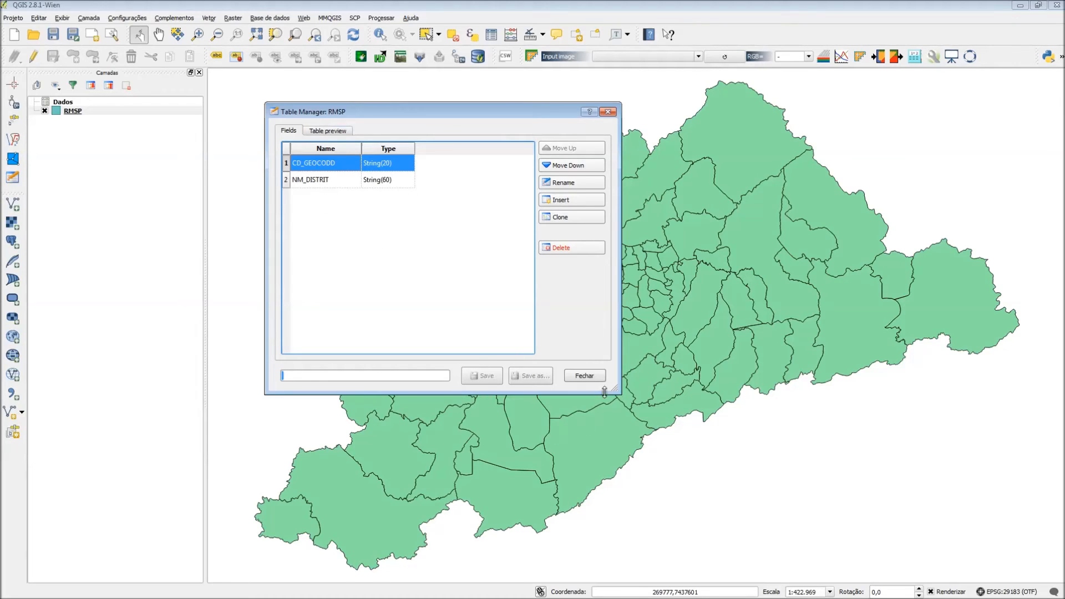
{"action": "left_click", "coordinate": [591, 377]}
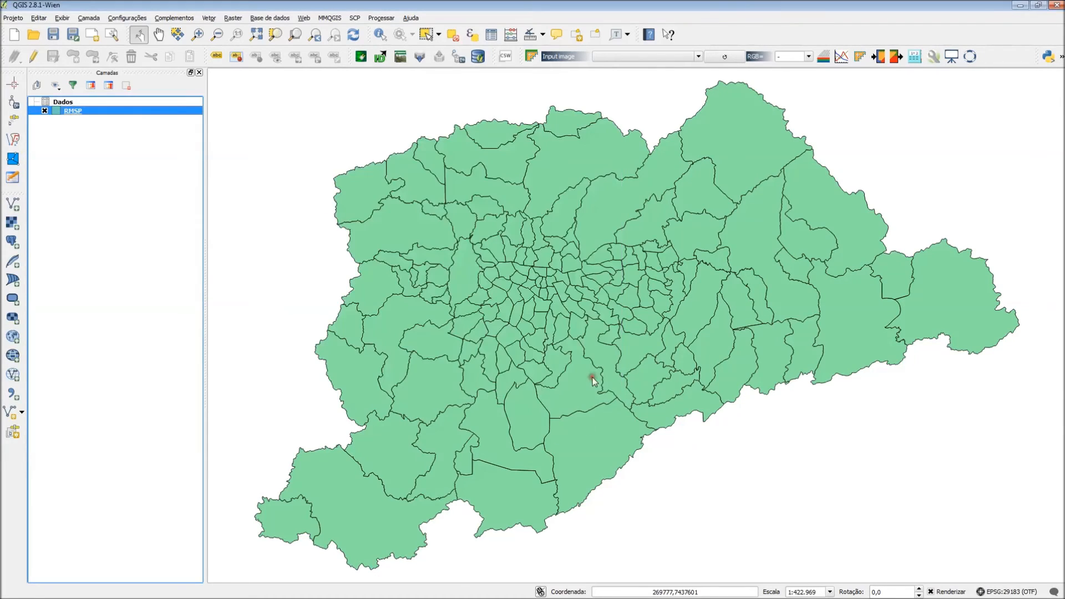
Check which RMSP fields the MMQGIS Text to Float tool offers for conversion, then cancel it
{"action": "left_click", "coordinate": [329, 18]}
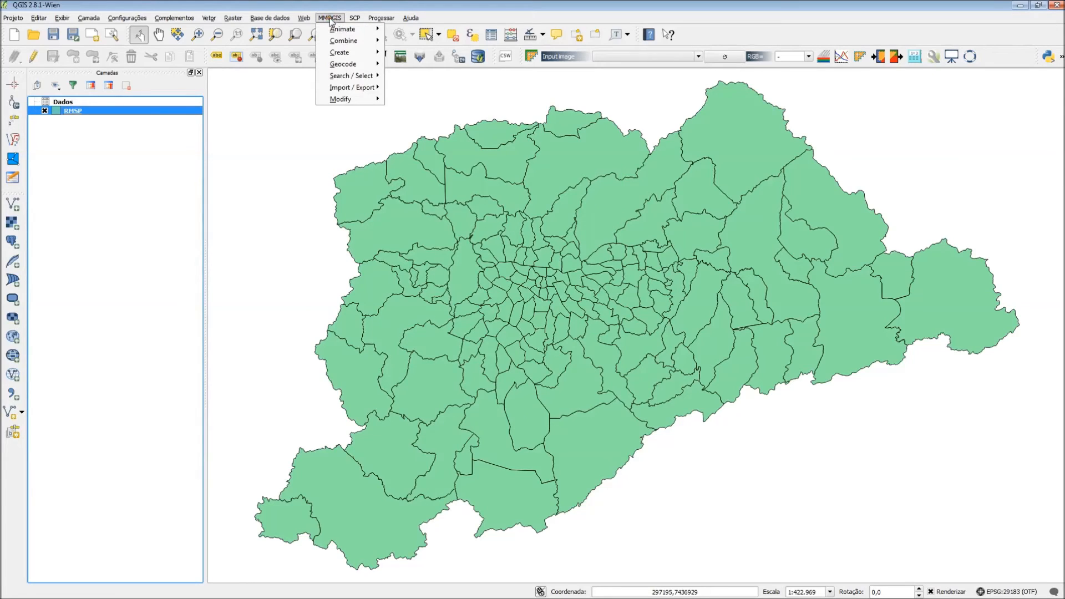
{"action": "mouse_move", "coordinate": [355, 100]}
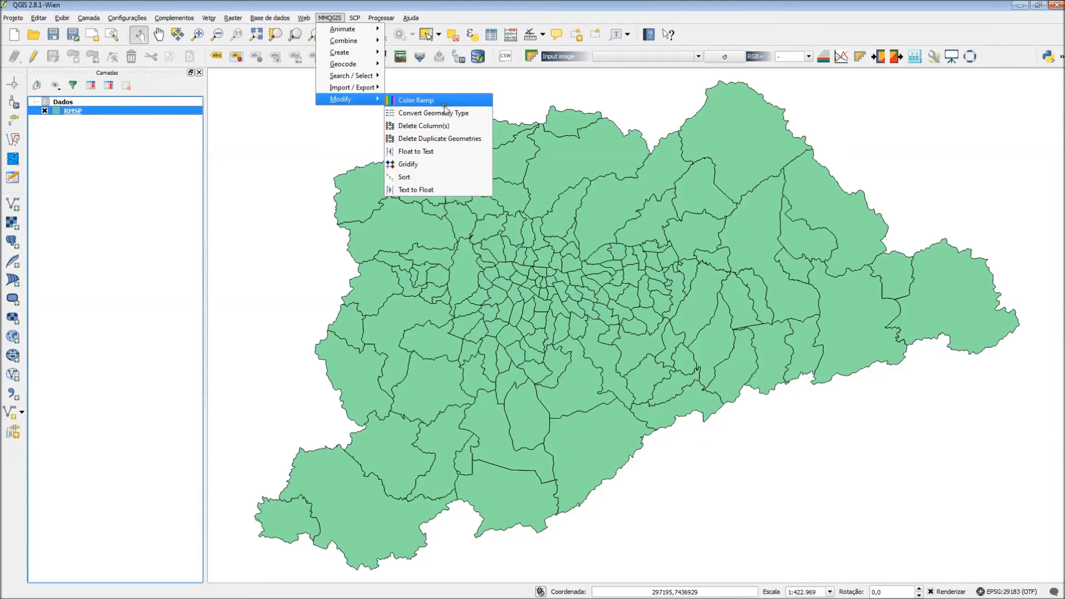
{"action": "left_click", "coordinate": [429, 191]}
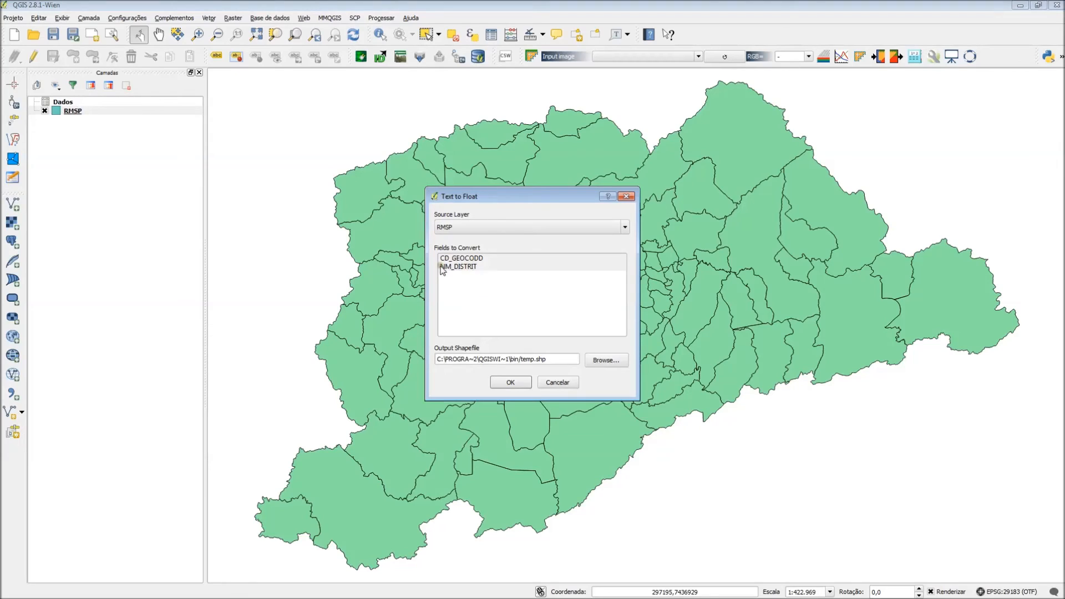
{"action": "left_click", "coordinate": [556, 382]}
Open RMSP's attribute table and switch the layer to edit mode
{"action": "double_click", "coordinate": [64, 112]}
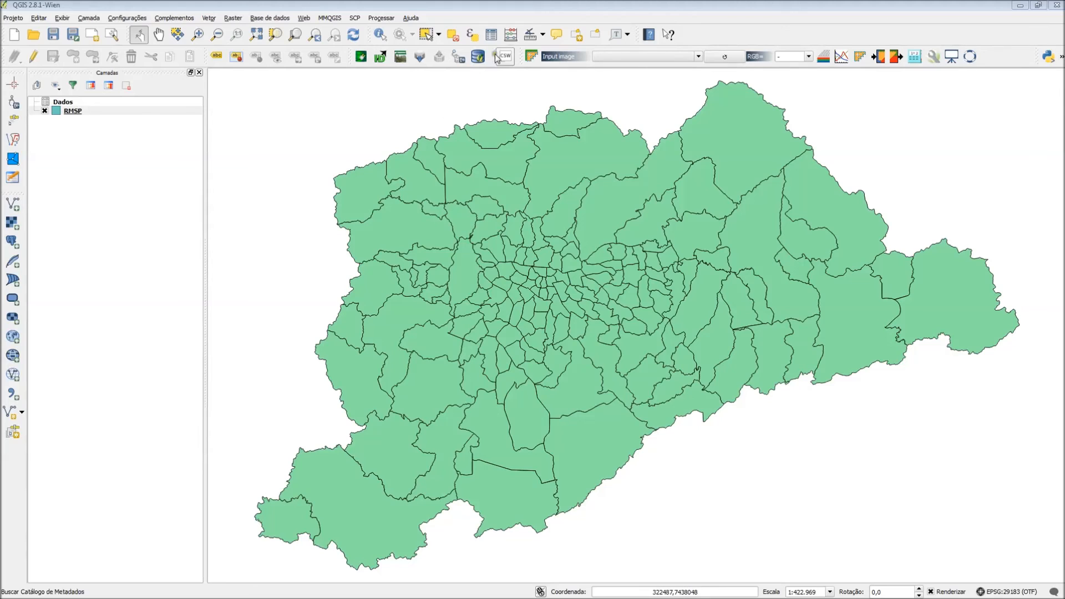
{"action": "left_click", "coordinate": [491, 35]}
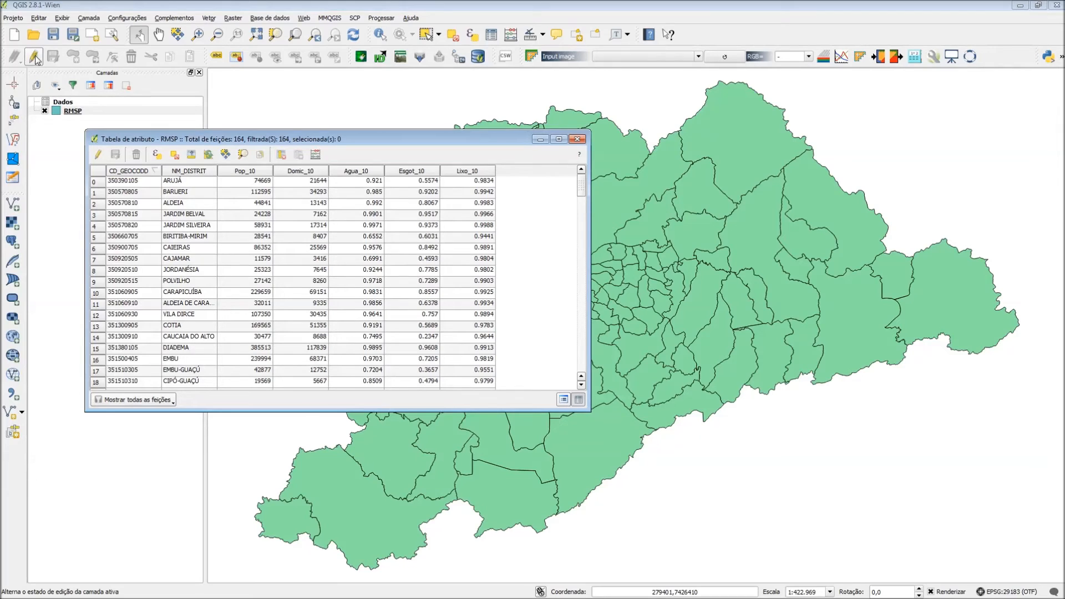
{"action": "left_click", "coordinate": [99, 155]}
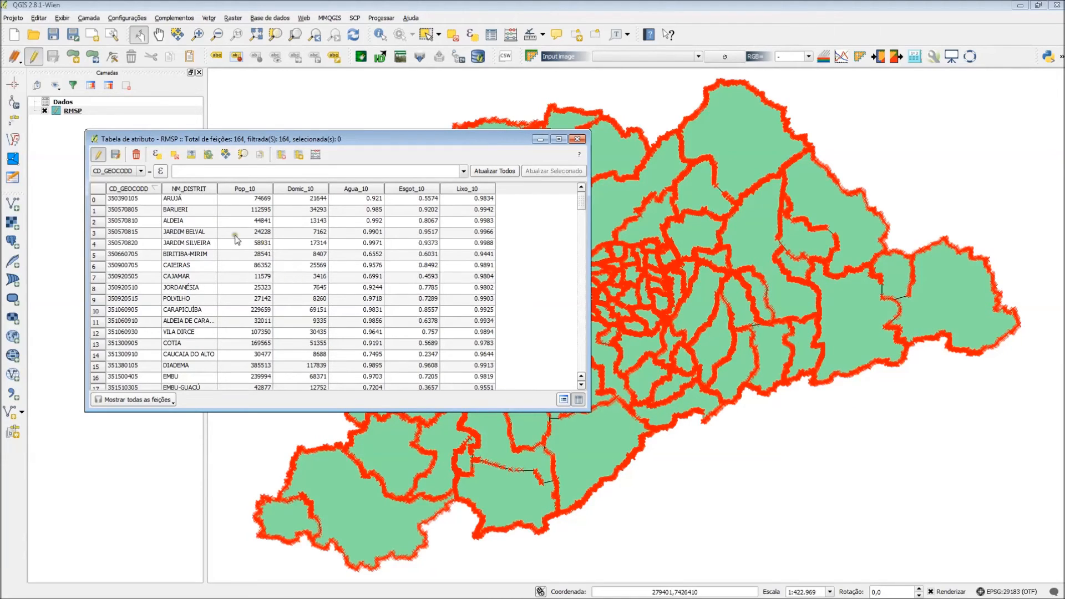
Test whether individual cells in the NM_DISTRIT and Pop_10 columns can be edited, leaving their values as they are
{"action": "left_click", "coordinate": [195, 221]}
{"action": "double_click", "coordinate": [187, 221]}
{"action": "left_click", "coordinate": [195, 225]}
{"action": "left_click", "coordinate": [235, 223]}
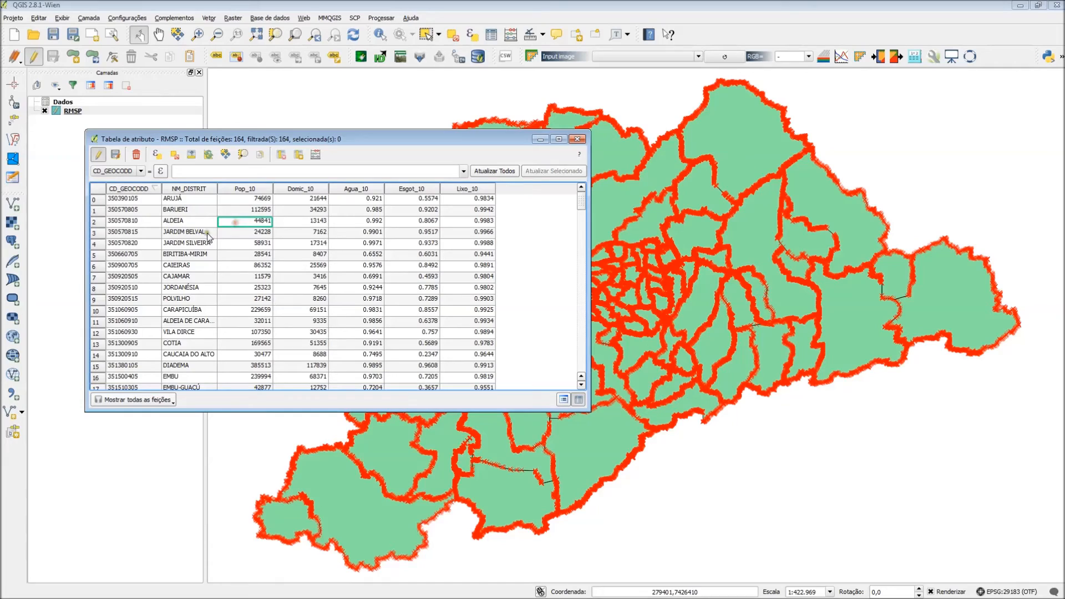
{"action": "double_click", "coordinate": [181, 247]}
{"action": "left_click", "coordinate": [203, 256]}
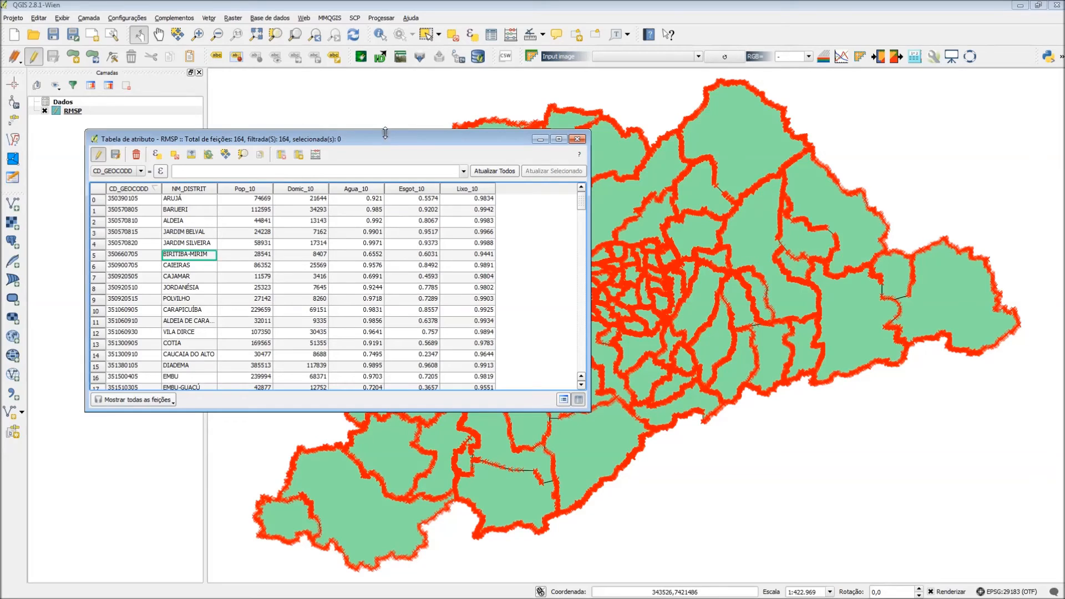
Select the rows for JARDIM BELVAL, BIRITIBA-MIRIM, POLVILHO and VILA DIRCE together in RMSP's attribute table
{"action": "left_click_drag", "start_coordinate": [356, 138], "coordinate": [388, 120]}
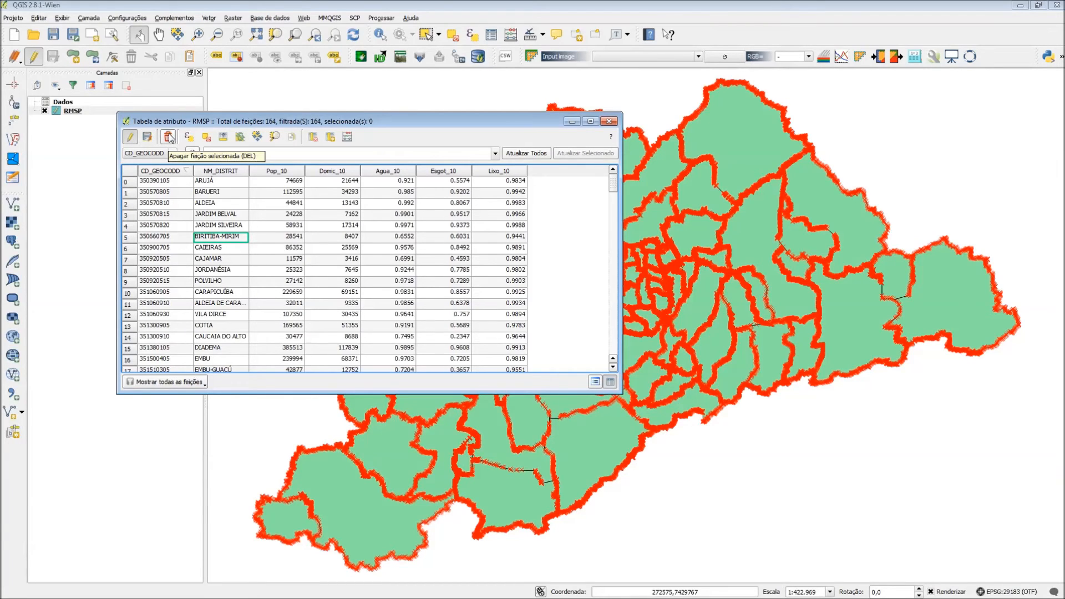
{"action": "left_click", "coordinate": [126, 215]}
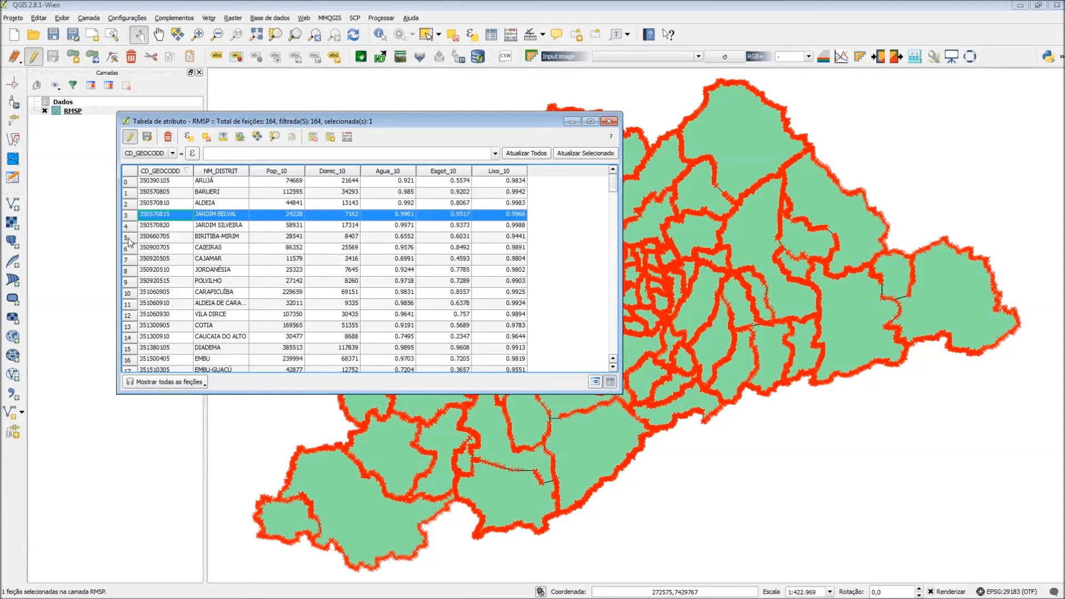
{"action": "left_click", "coordinate": [127, 238], "text": "ctrl"}
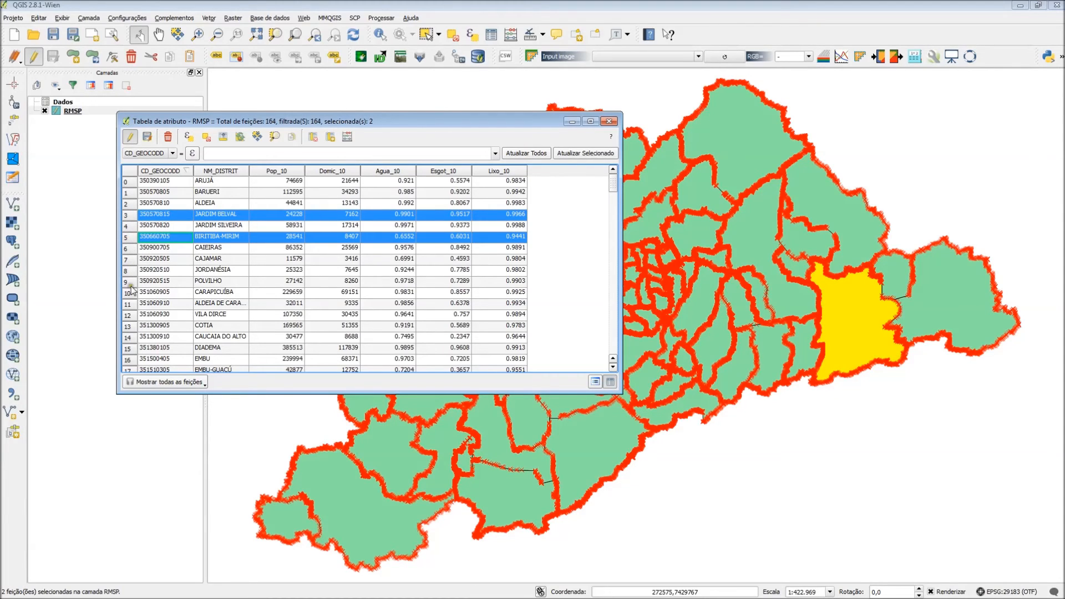
{"action": "left_click", "coordinate": [129, 281], "text": "ctrl"}
{"action": "left_click", "coordinate": [127, 315], "text": "ctrl"}
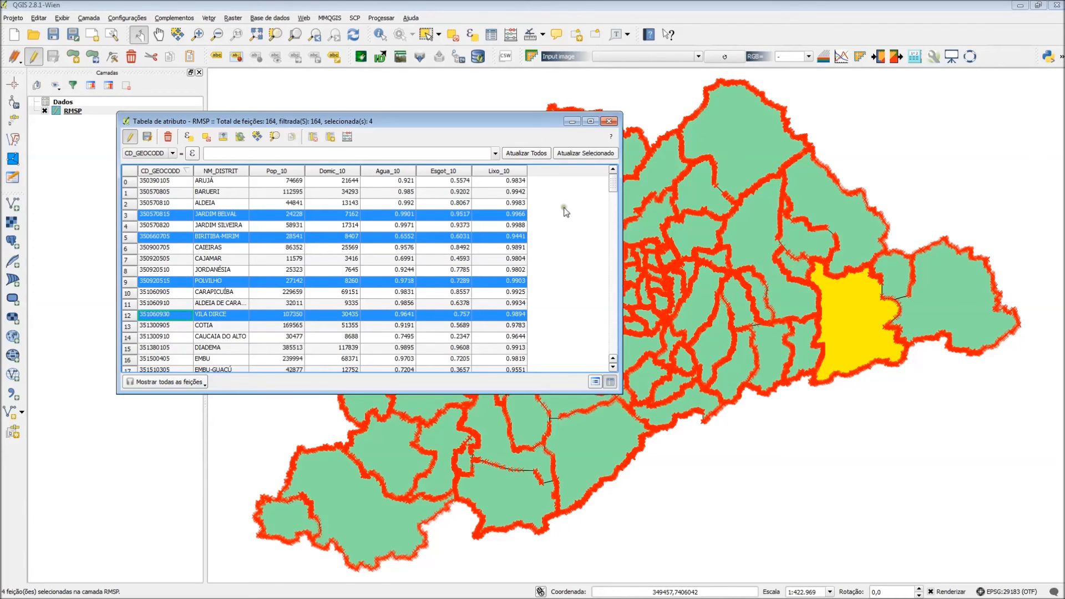
{"action": "left_click_drag", "start_coordinate": [494, 125], "coordinate": [528, 138]}
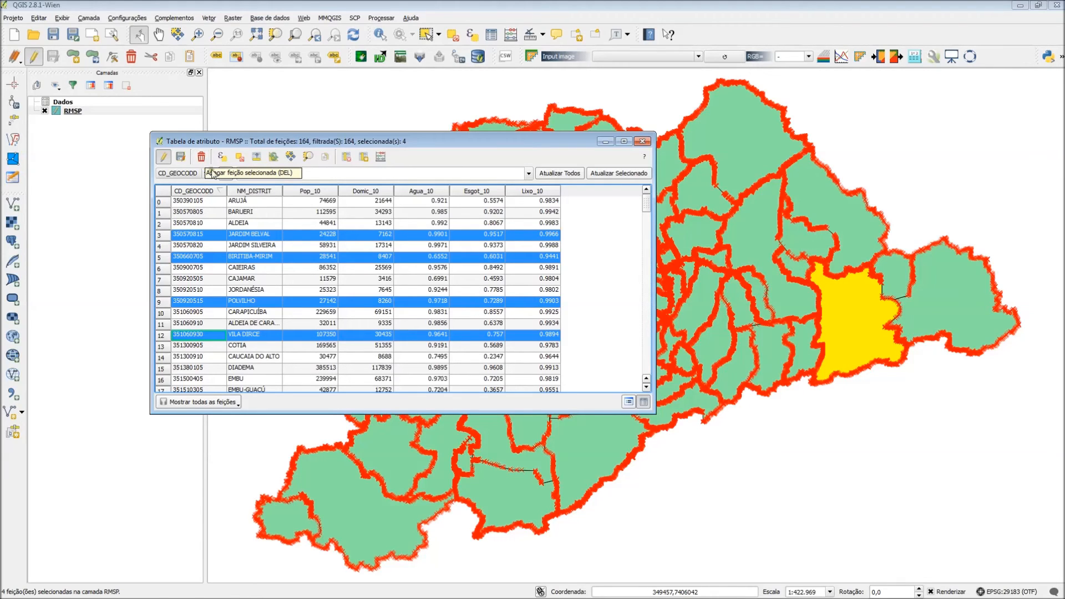
Replace the selection with the JARDIM BELVAL, BIRITIBA-MIRIM and JORDANÉSIA rows and move the selected rows to the top of the table
{"action": "left_click", "coordinate": [240, 157]}
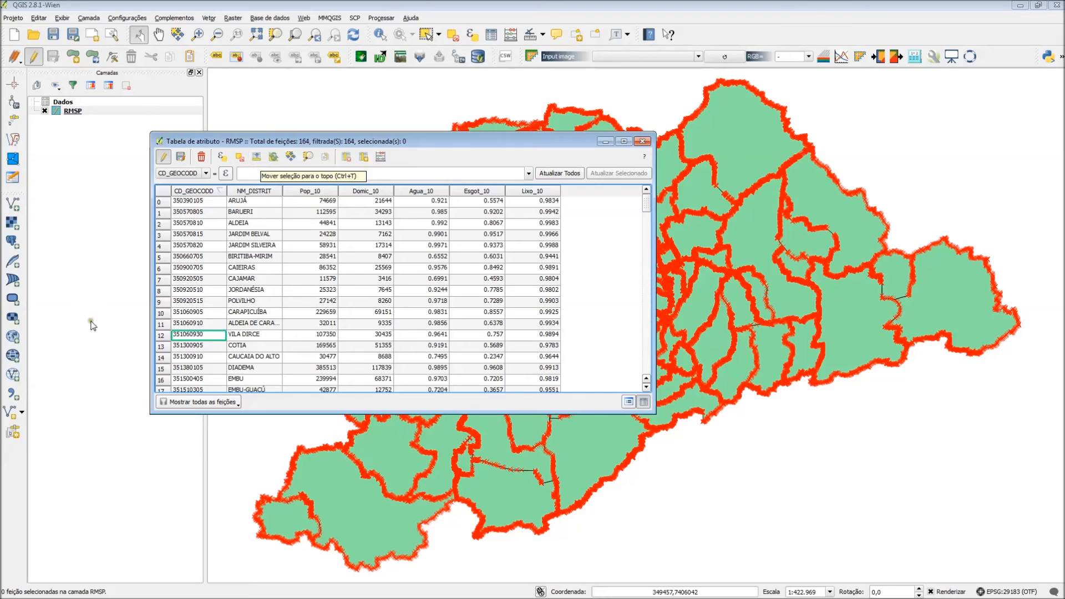
{"action": "left_click", "coordinate": [163, 235]}
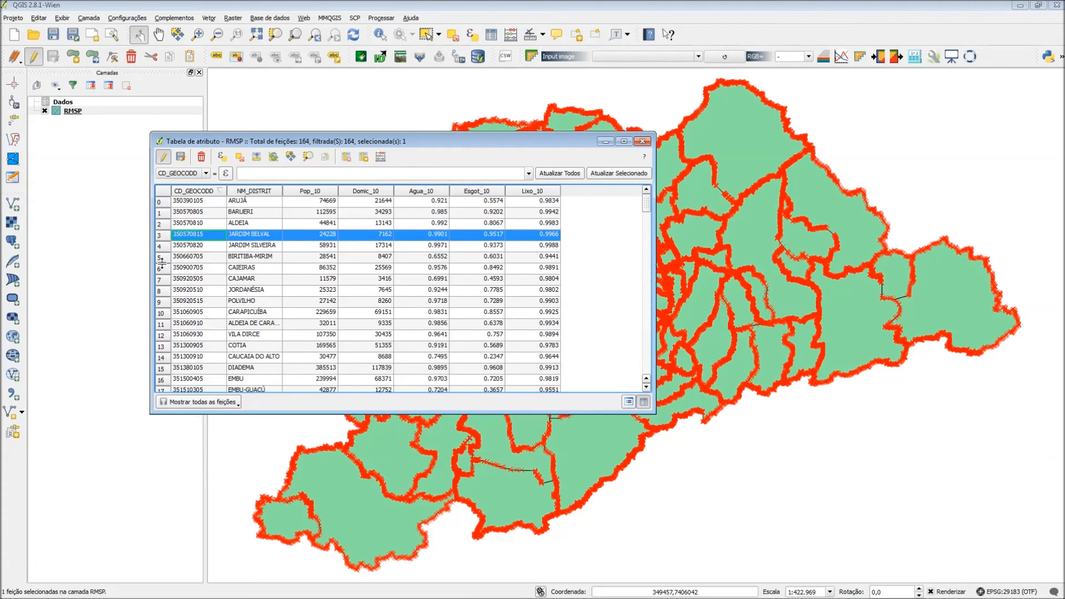
{"action": "left_click", "coordinate": [161, 257], "text": "ctrl"}
{"action": "left_click", "coordinate": [164, 292], "text": "ctrl"}
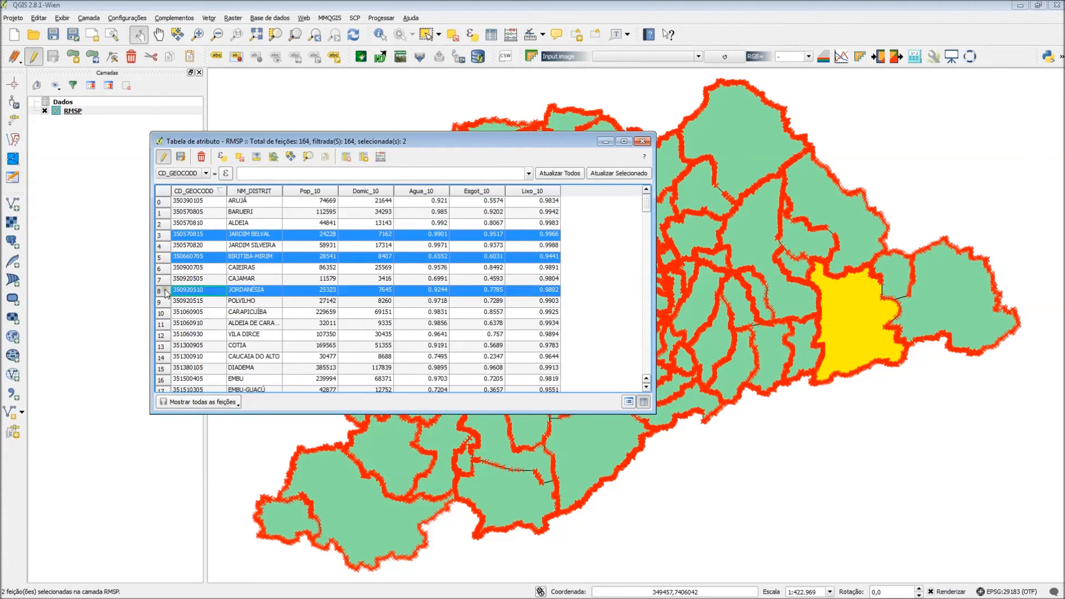
{"action": "left_click", "coordinate": [256, 157]}
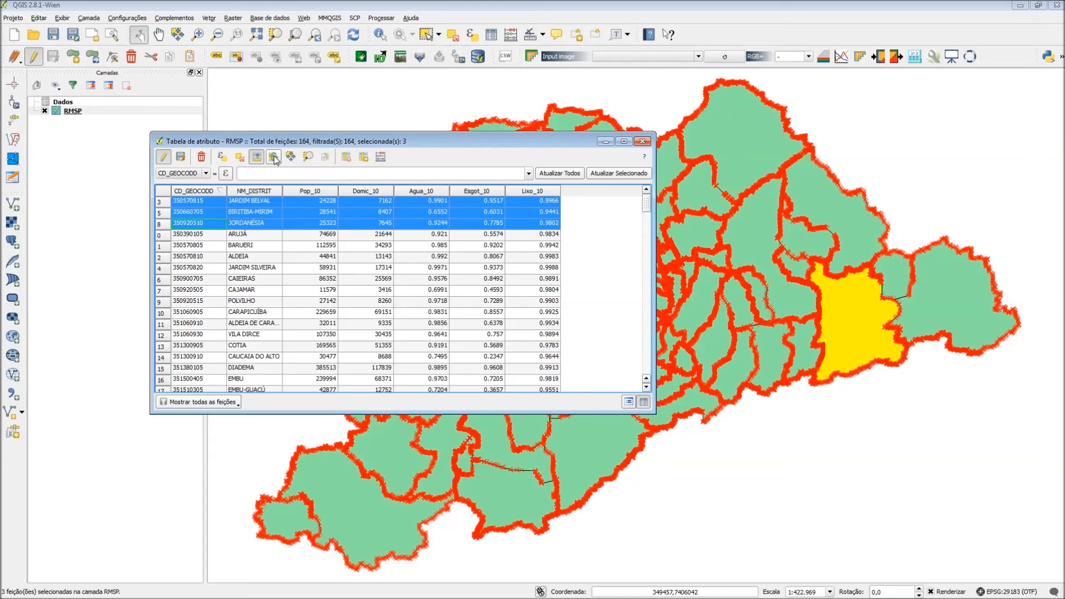
Invert the row selection, review the table down to its end, and clear the selection
{"action": "left_click", "coordinate": [274, 158]}
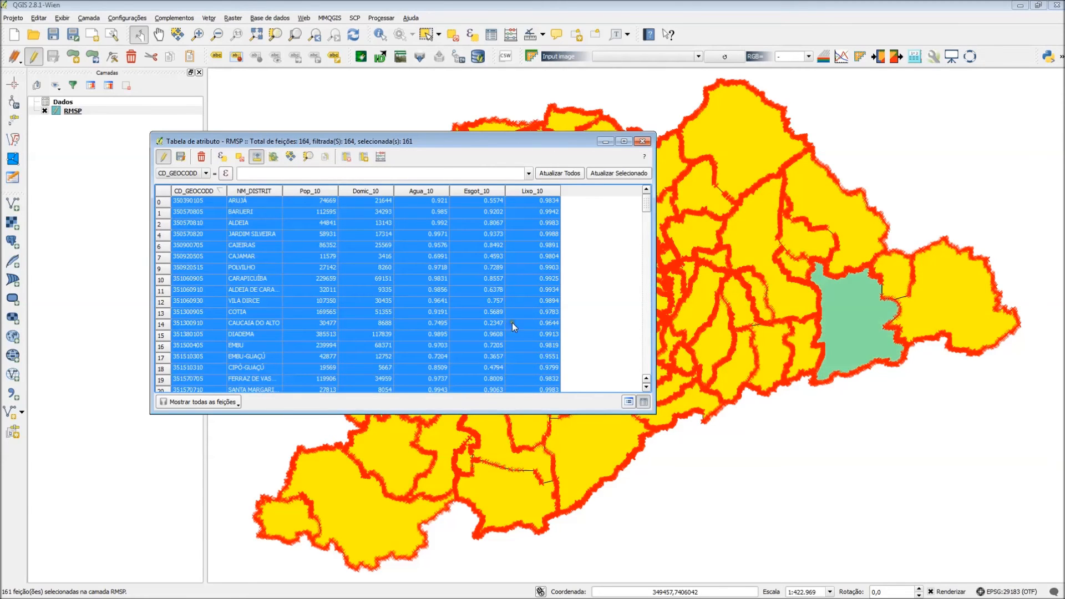
{"action": "left_click_drag", "start_coordinate": [645, 210], "coordinate": [639, 380]}
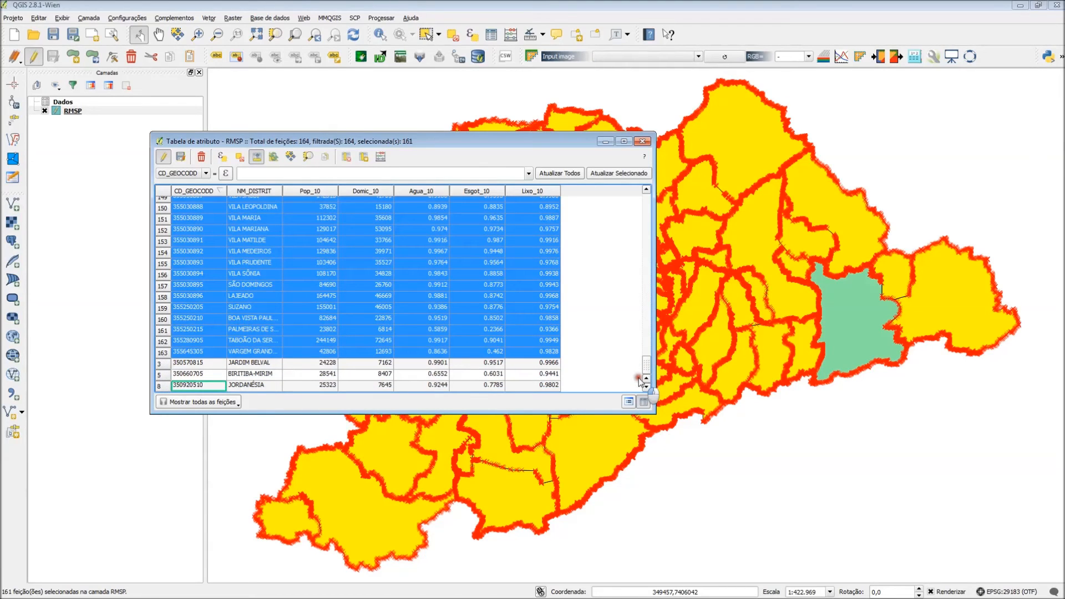
{"action": "left_click_drag", "start_coordinate": [640, 380], "coordinate": [646, 203]}
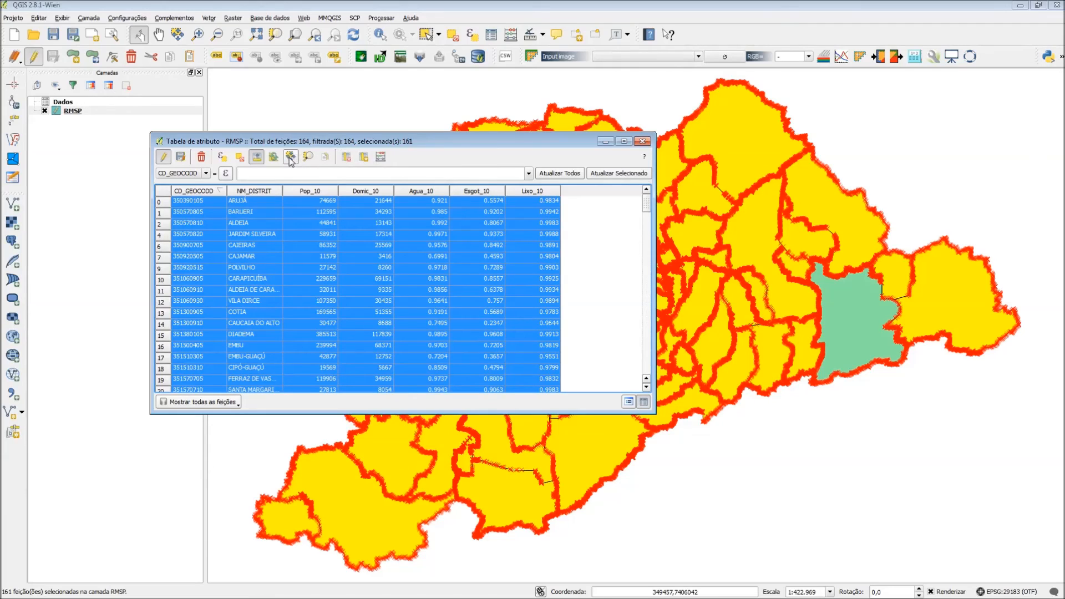
{"action": "left_click", "coordinate": [240, 159]}
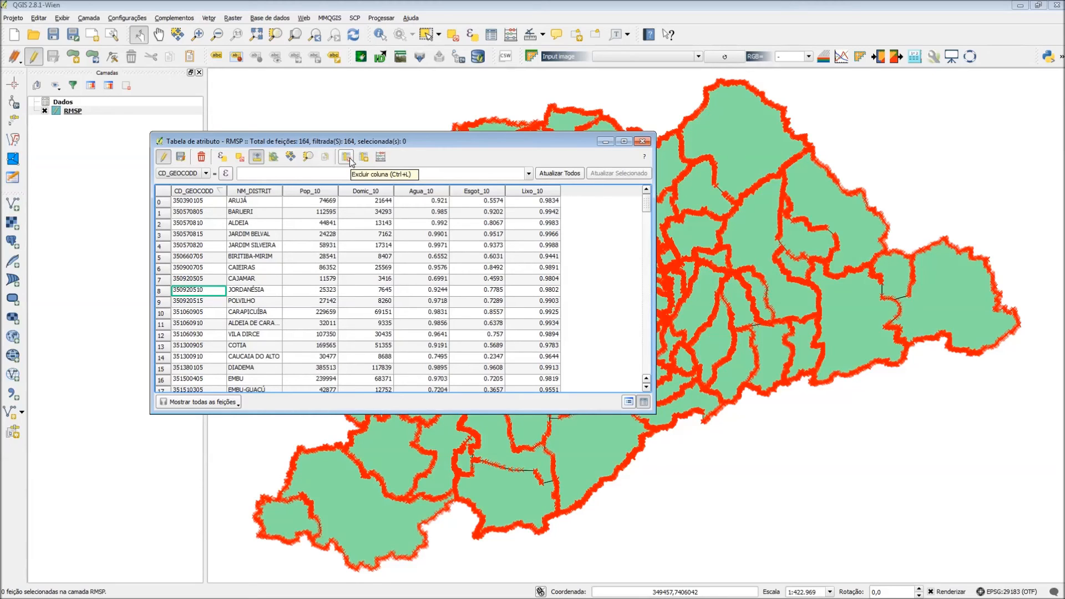
Set up a new decimal field named Area with precision 4 in RMSP's field calculator
{"action": "left_click", "coordinate": [382, 157]}
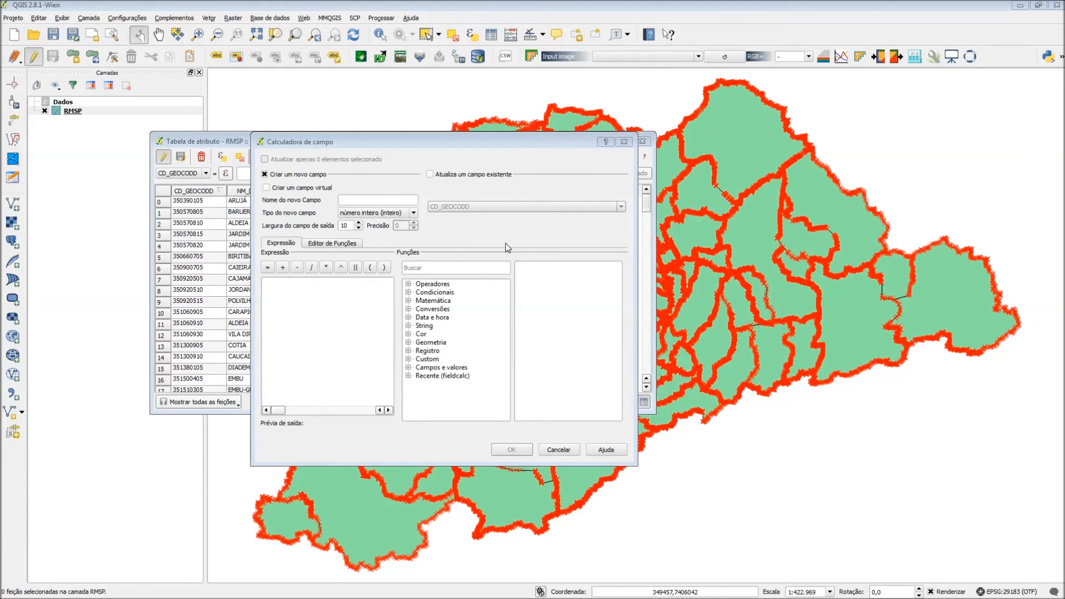
{"action": "left_click", "coordinate": [350, 199]}
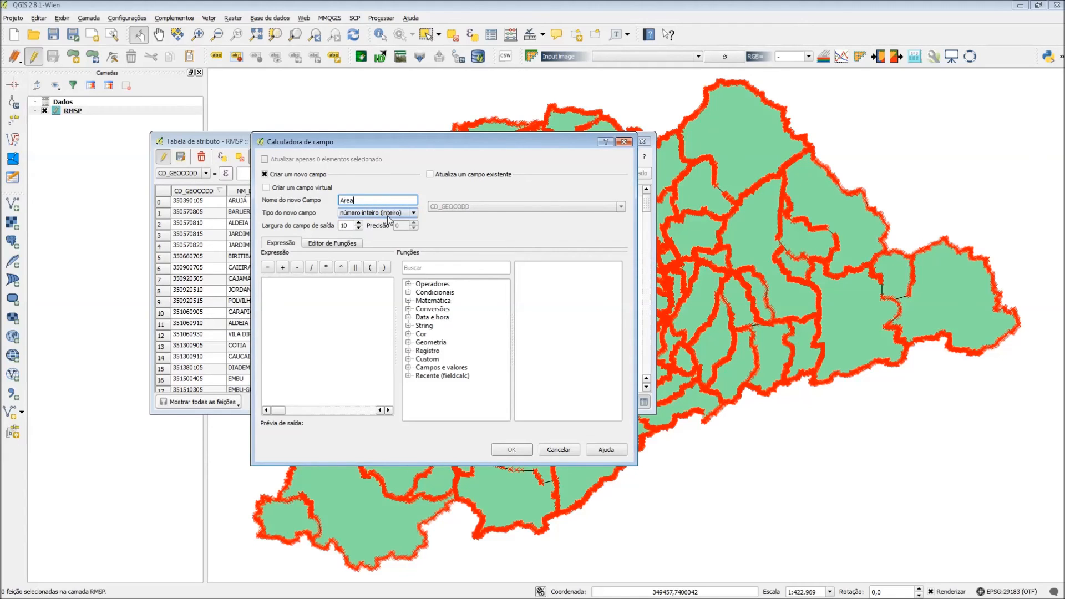
{"action": "left_click", "coordinate": [365, 213]}
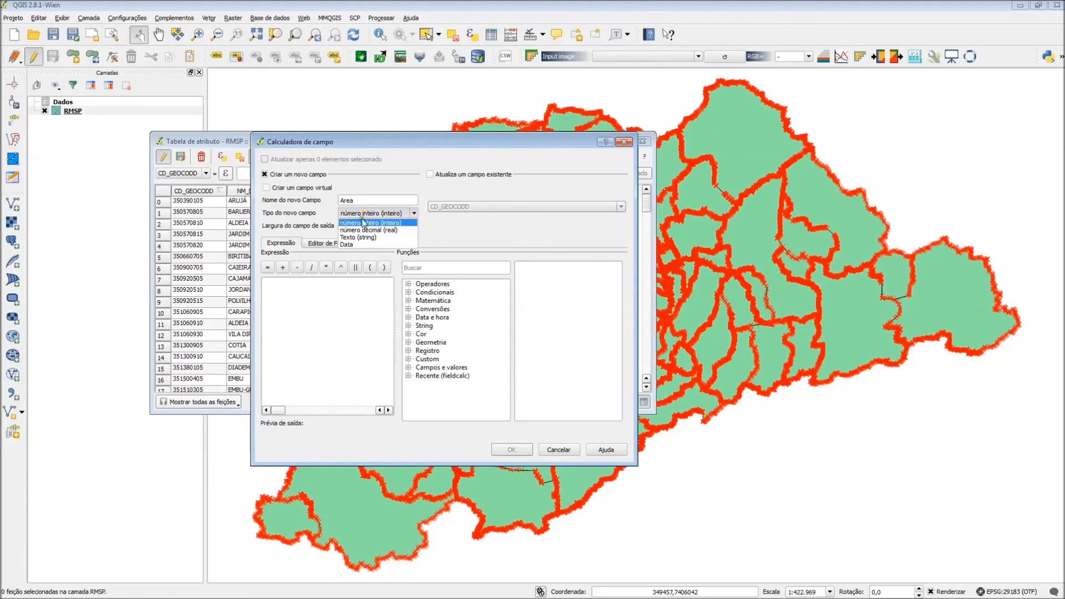
{"action": "left_click", "coordinate": [361, 230]}
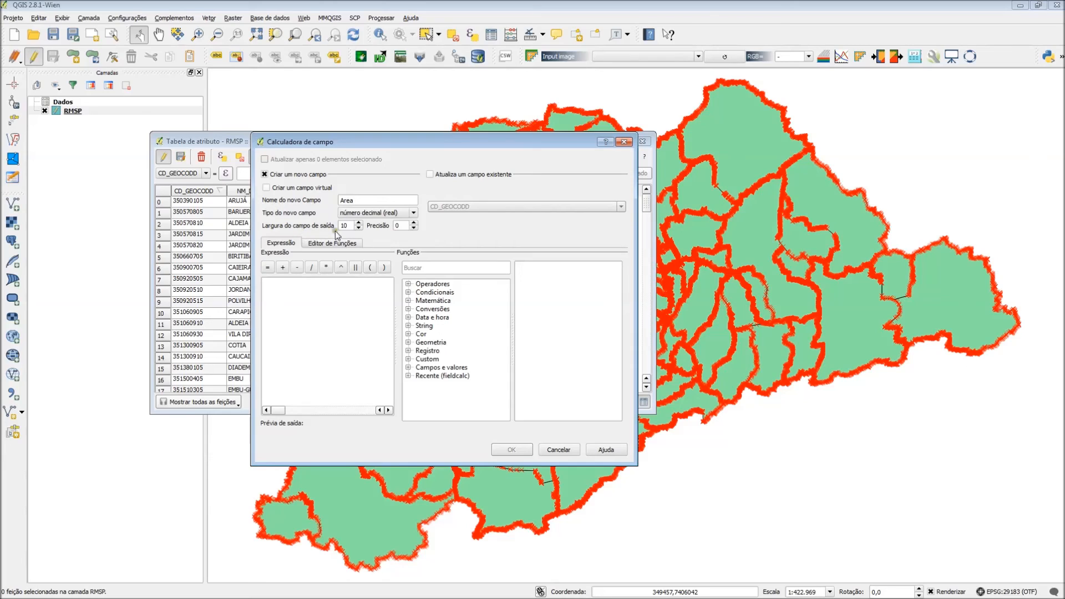
{"action": "left_click", "coordinate": [414, 223]}
{"action": "left_click", "coordinate": [414, 222]}
Create the Area field from the expression $area / 1000000, using the $area geometry function
{"action": "left_click", "coordinate": [302, 303]}
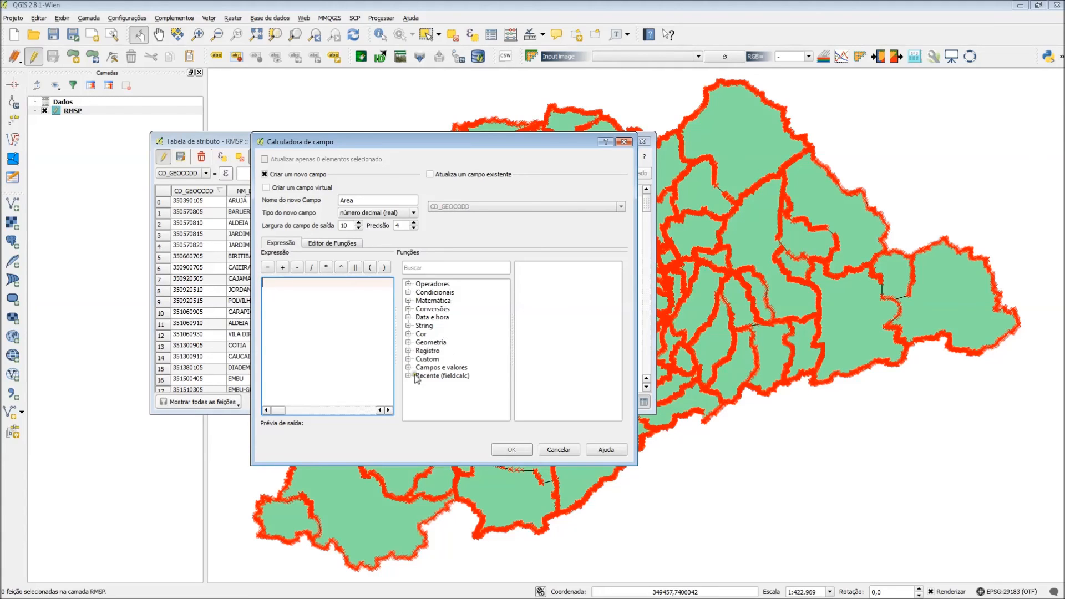
{"action": "left_click", "coordinate": [408, 342]}
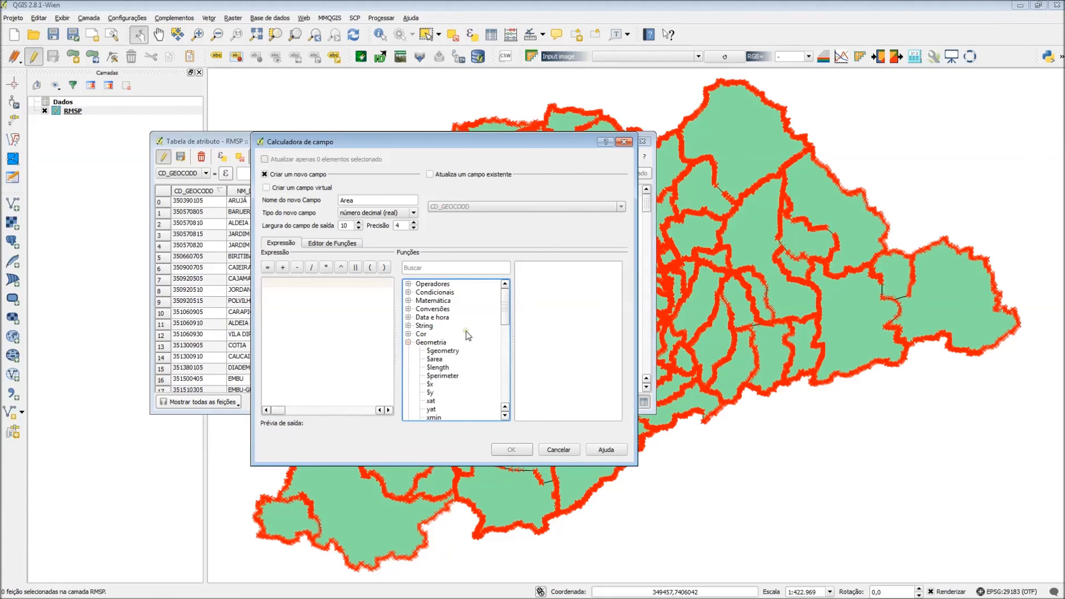
{"action": "double_click", "coordinate": [434, 359]}
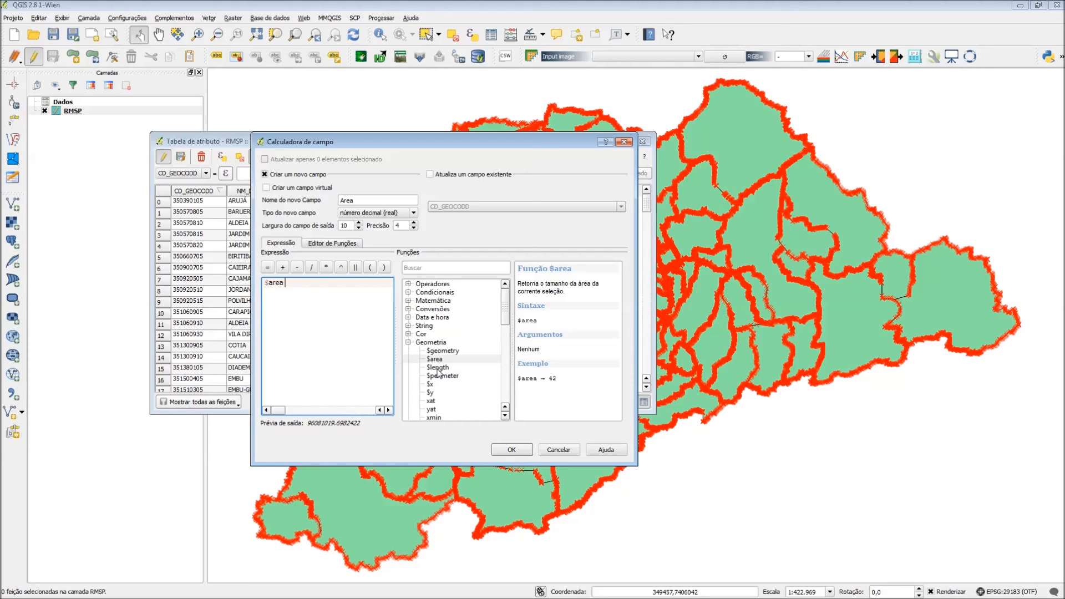
{"action": "type", "text": "/ 1000000"}
{"action": "left_click", "coordinate": [509, 449]}
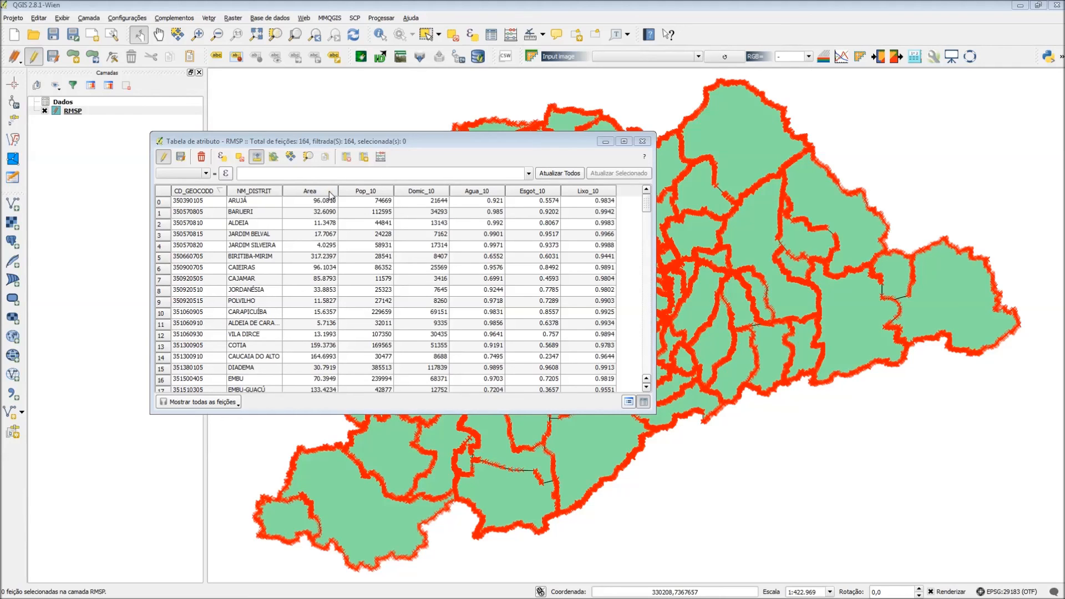
Set up another new decimal field named DensDem with precision 4 in the field calculator
{"action": "left_click", "coordinate": [381, 156]}
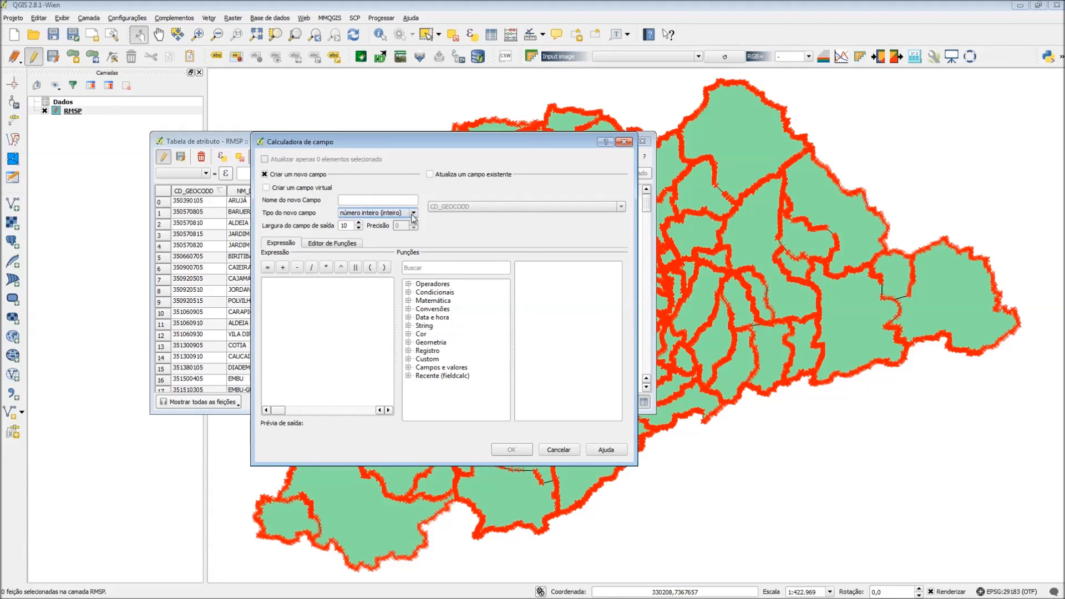
{"action": "left_click", "coordinate": [369, 200]}
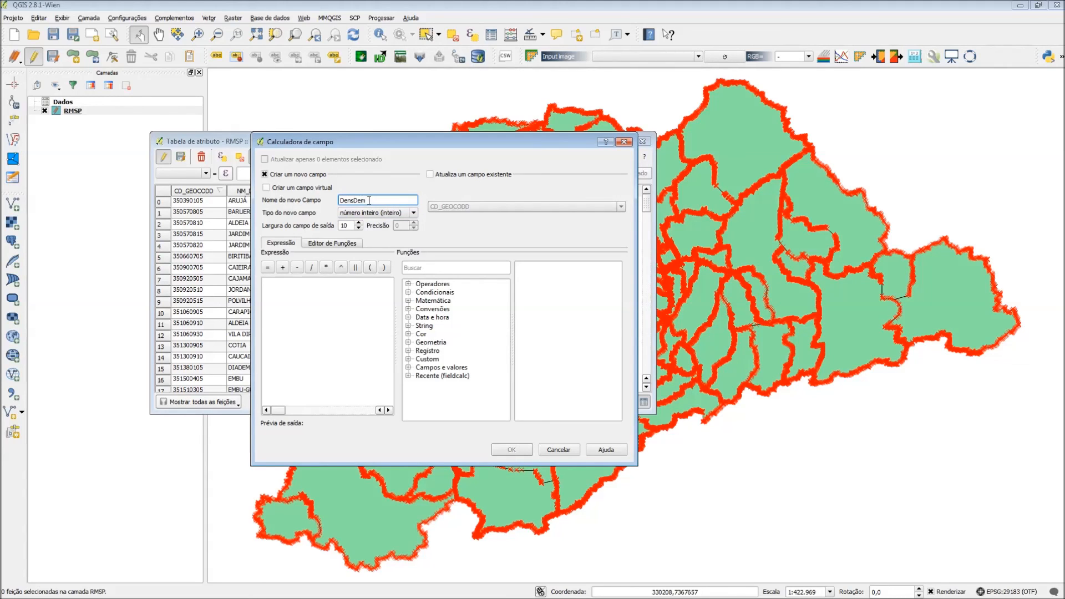
{"action": "left_click", "coordinate": [369, 213]}
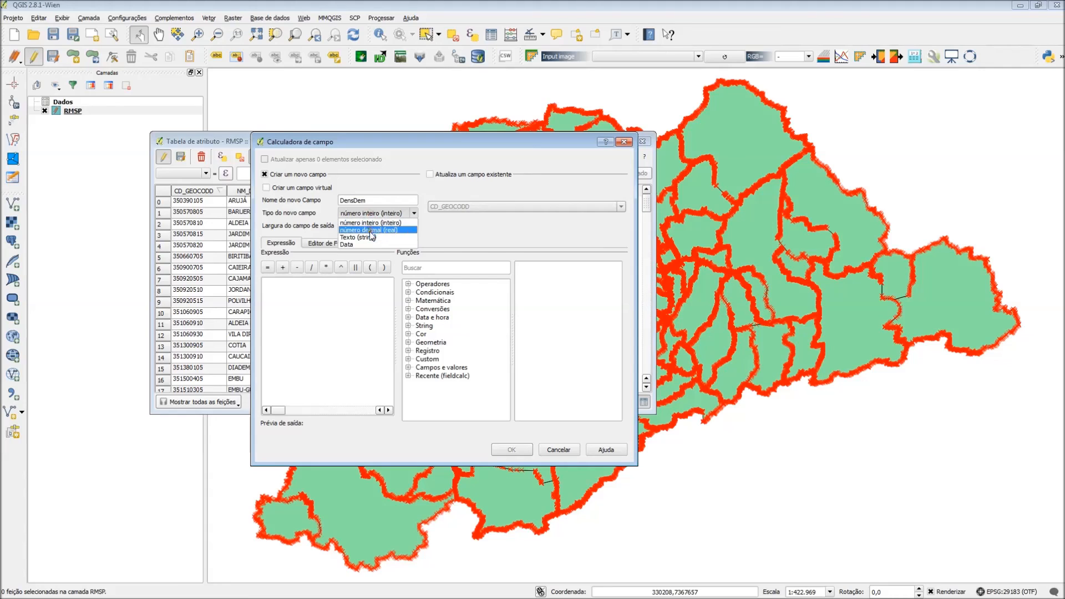
{"action": "left_click", "coordinate": [370, 231]}
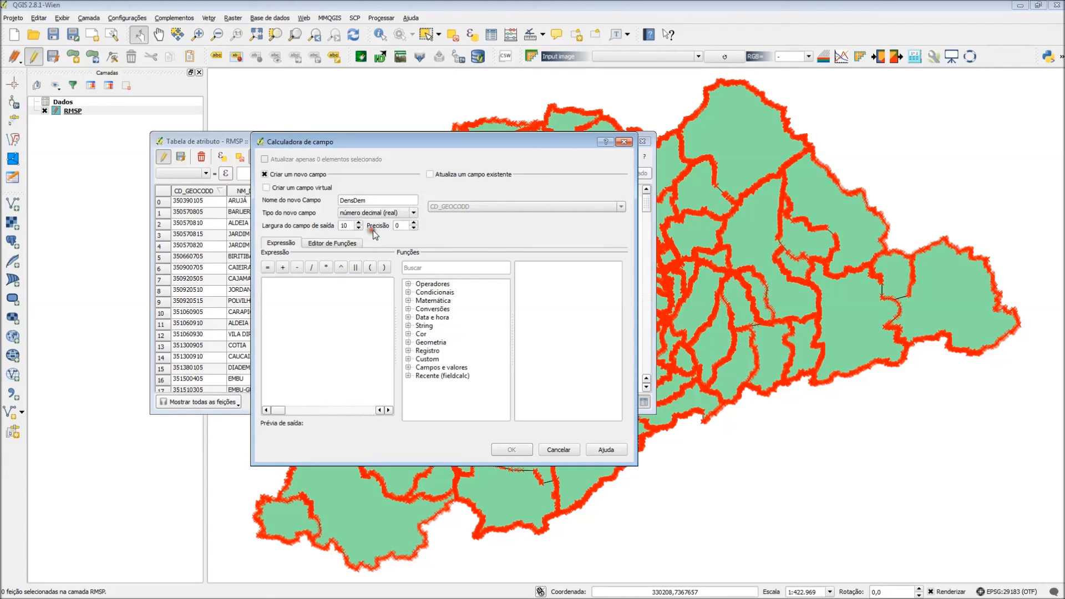
{"action": "left_click", "coordinate": [412, 222]}
{"action": "left_click", "coordinate": [412, 222]}
{"action": "left_click", "coordinate": [413, 222]}
{"action": "left_click", "coordinate": [413, 222]}
Create the DensDem field from the expression "Pop_10" / "Area", picking both fields from the function list
{"action": "left_click", "coordinate": [330, 314]}
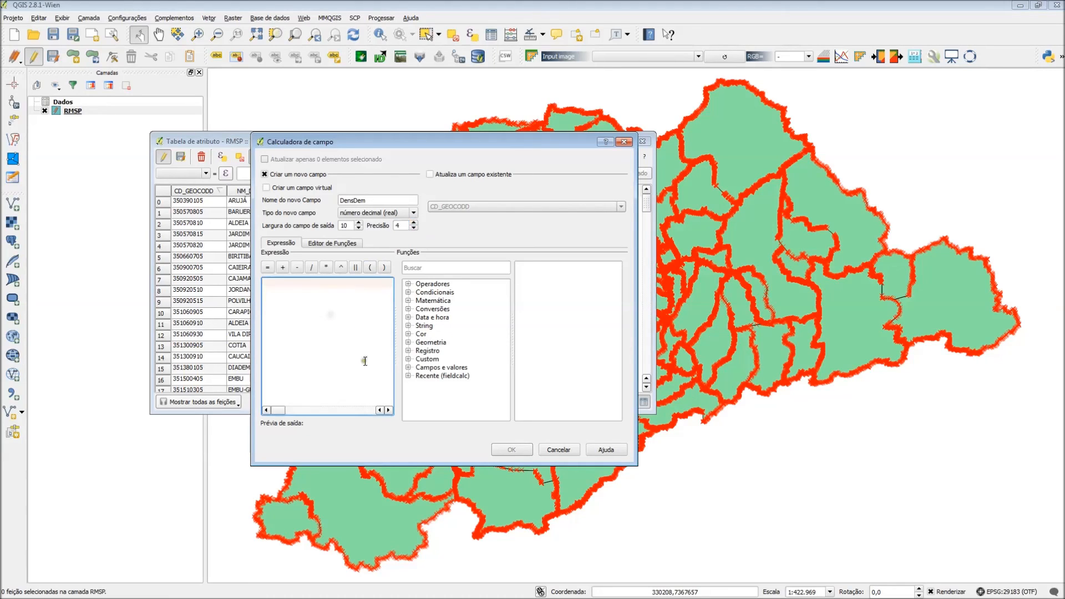
{"action": "left_click", "coordinate": [409, 367]}
{"action": "scroll", "coordinate": [444, 400], "scroll_direction": "down", "scroll_amount": 1}
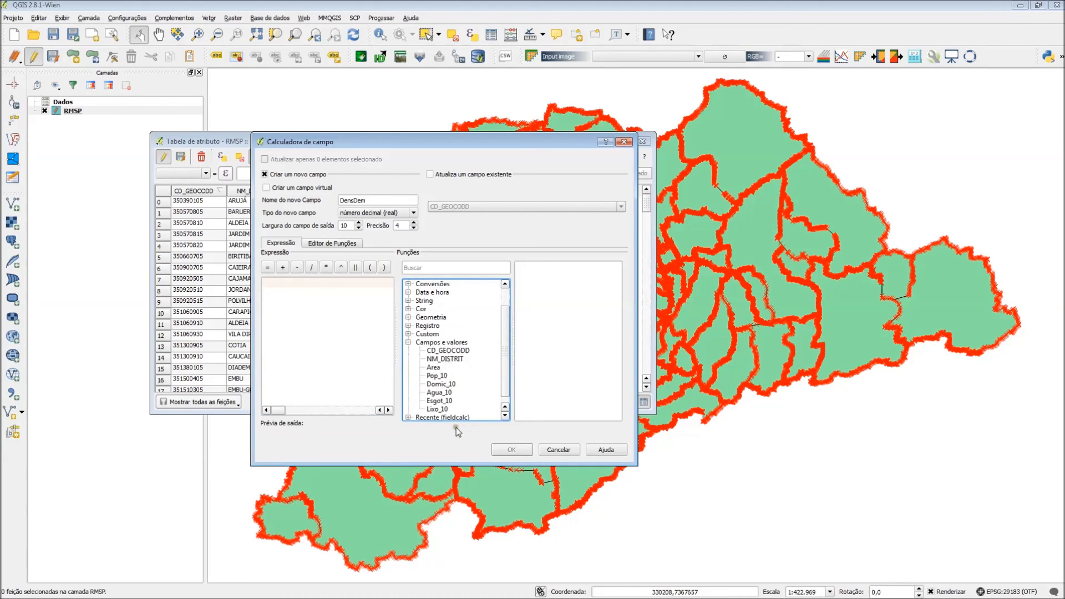
{"action": "double_click", "coordinate": [443, 376]}
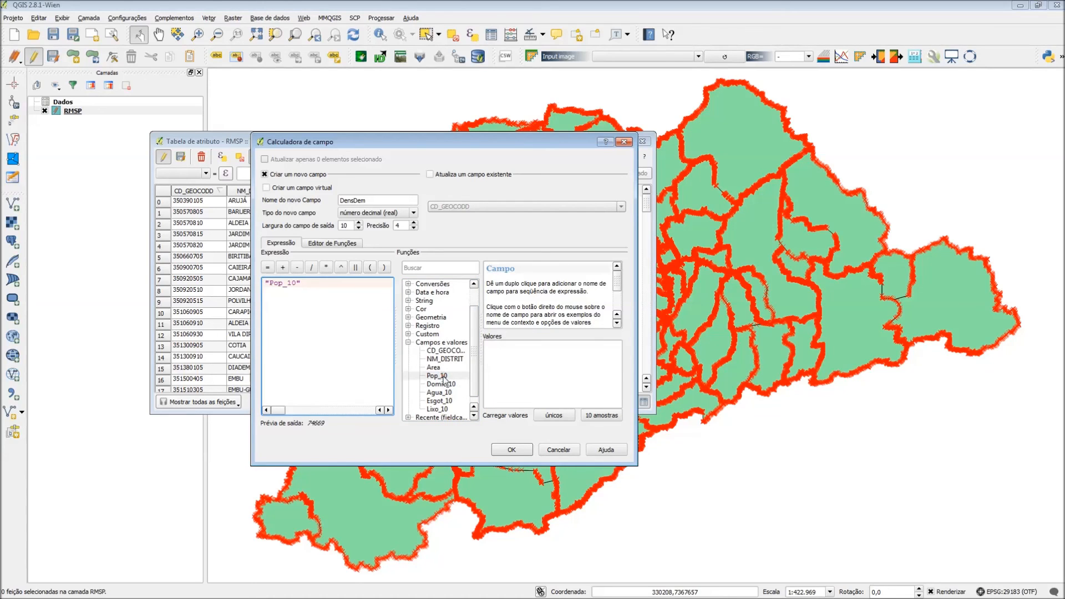
{"action": "type", "text": "/"}
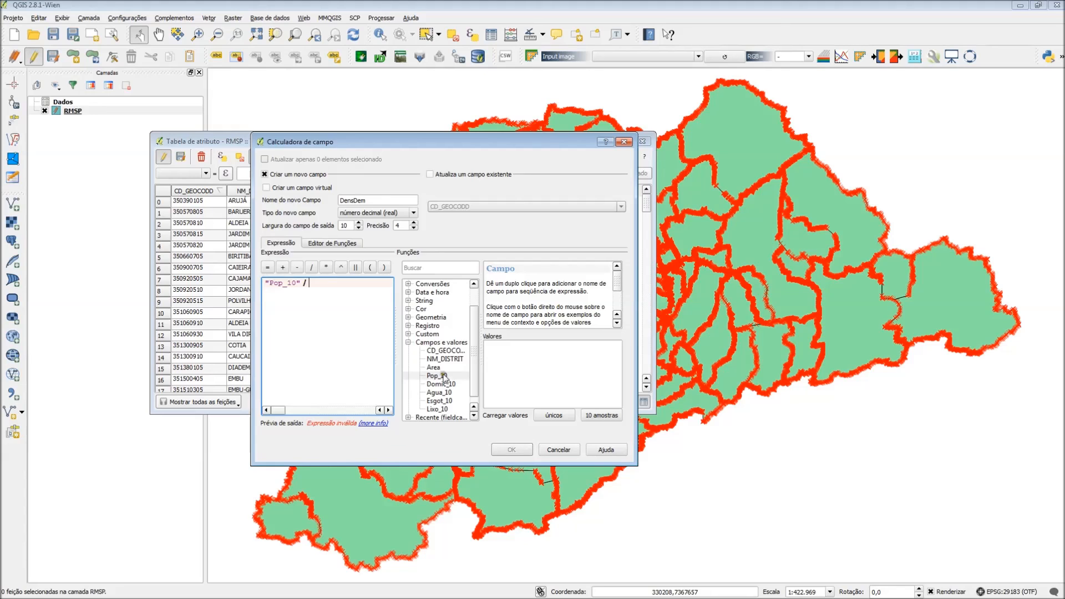
{"action": "double_click", "coordinate": [443, 368]}
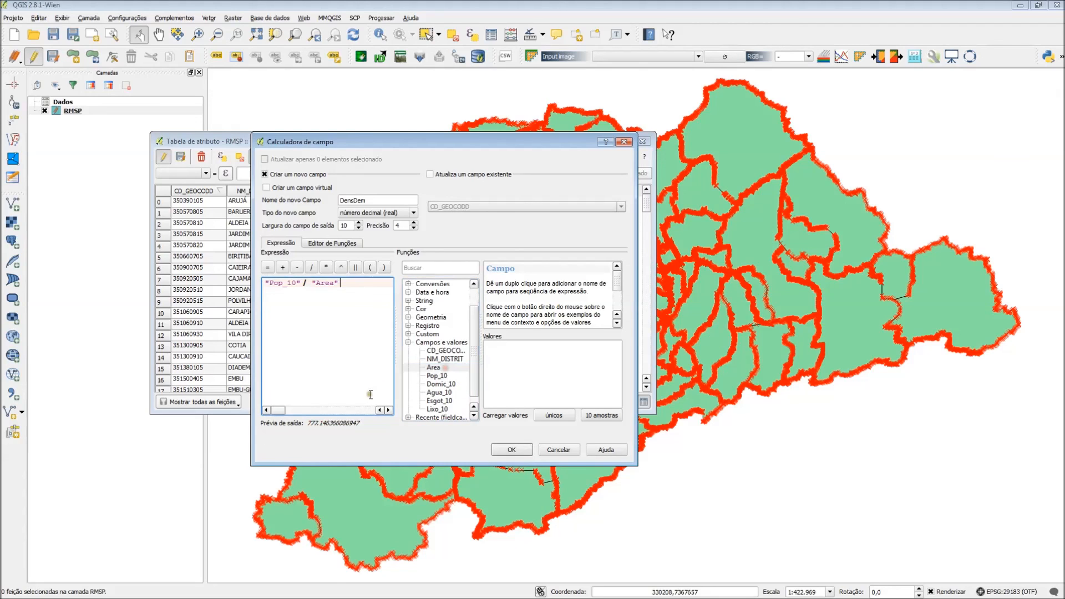
{"action": "left_click", "coordinate": [520, 451]}
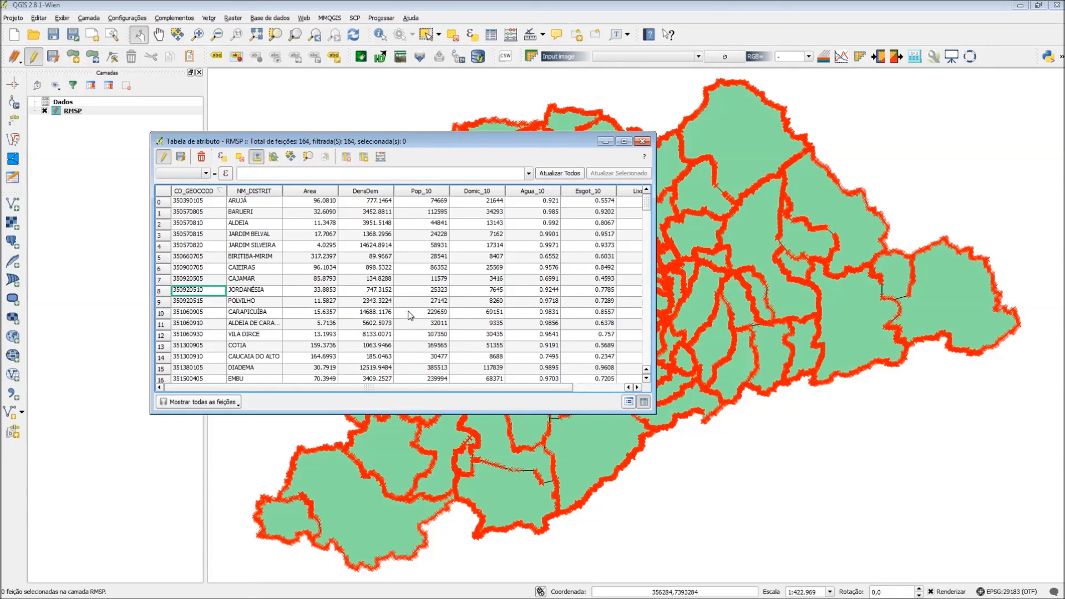
Stop editing RMSP, save the changes to the layer, and close its attribute table
{"action": "left_click", "coordinate": [164, 160]}
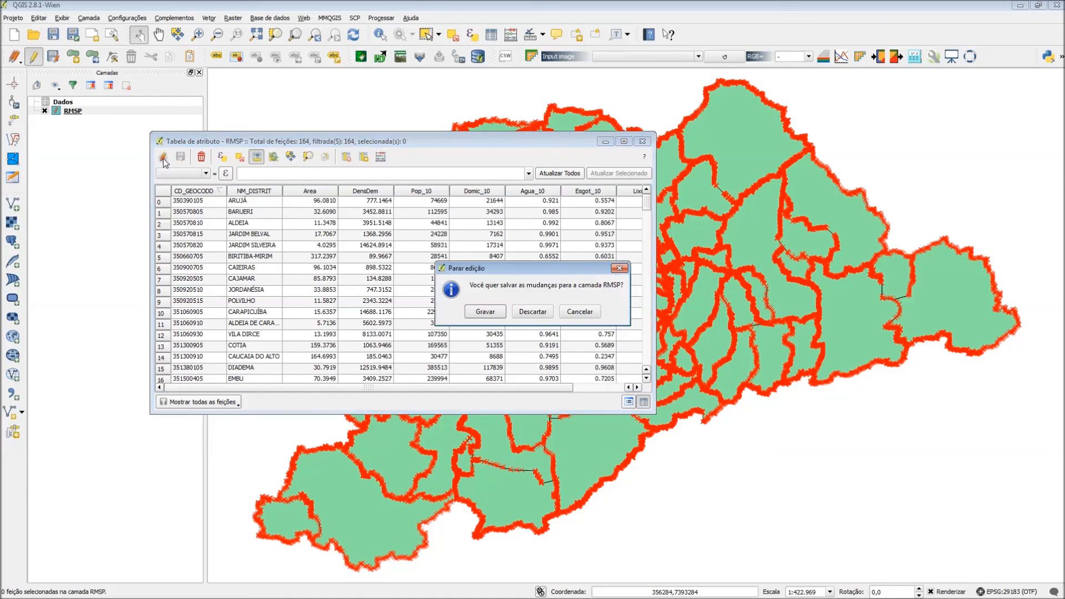
{"action": "left_click", "coordinate": [485, 311]}
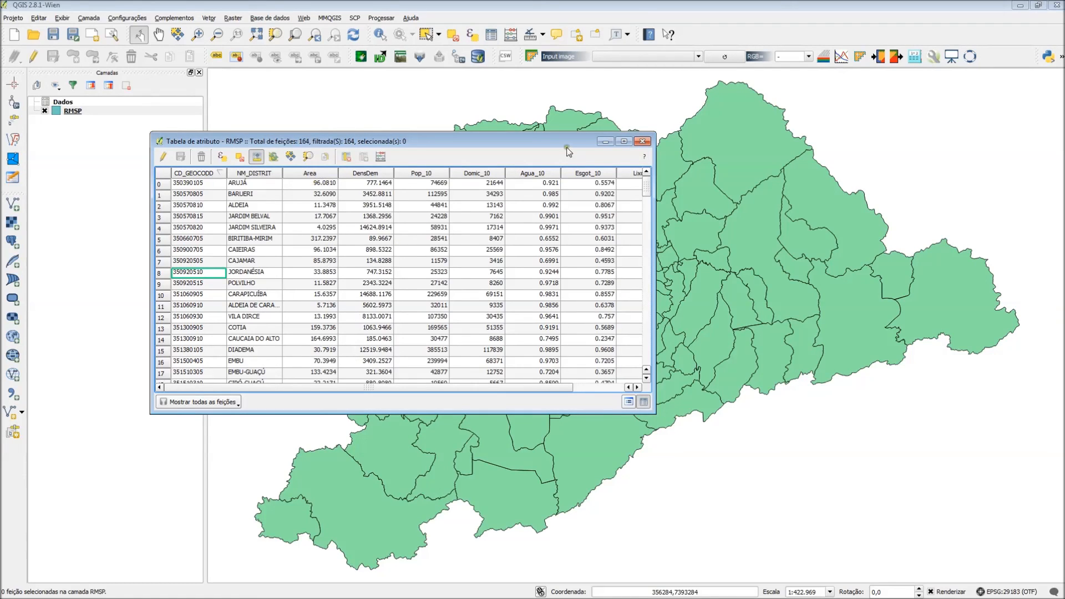
{"action": "left_click", "coordinate": [642, 141]}
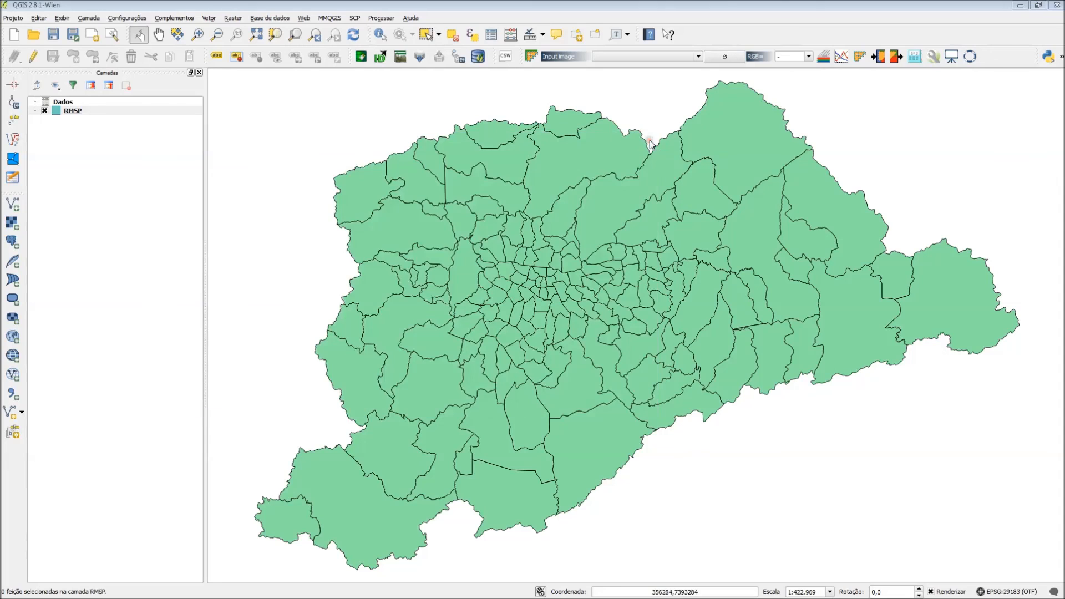
Switch the RMSP layer's style to graduated symbols (Graduado) based on the DensDem column
{"action": "left_click", "coordinate": [81, 112]}
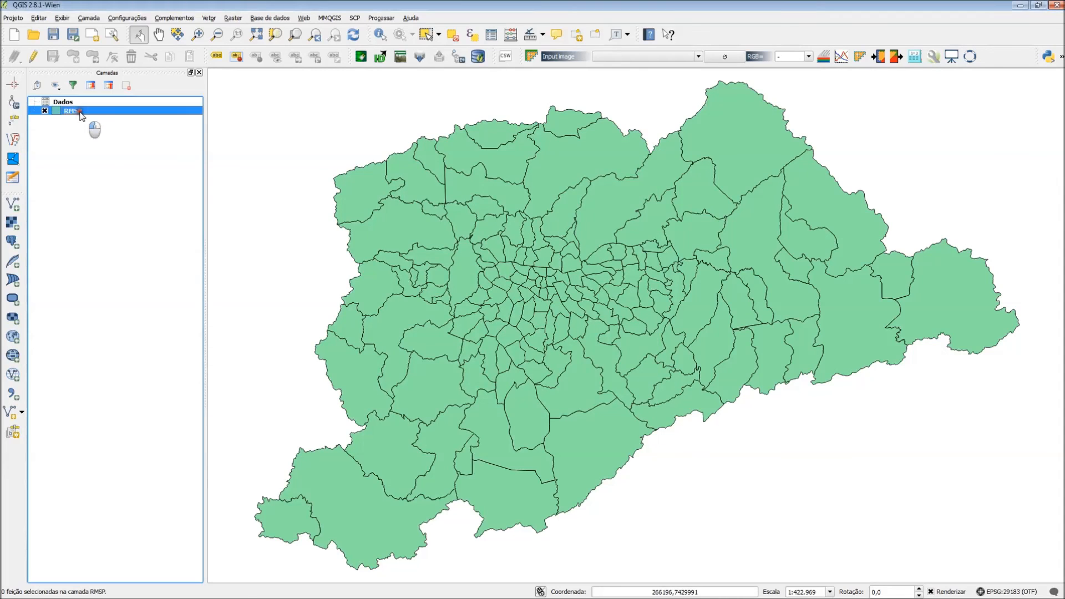
{"action": "double_click", "coordinate": [81, 113]}
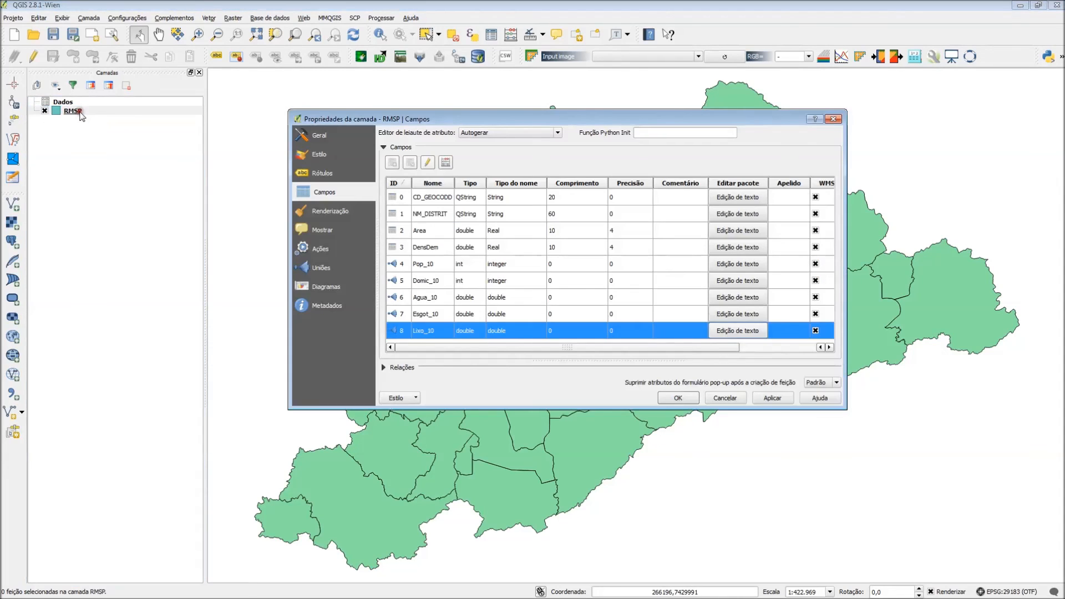
{"action": "left_click", "coordinate": [321, 156]}
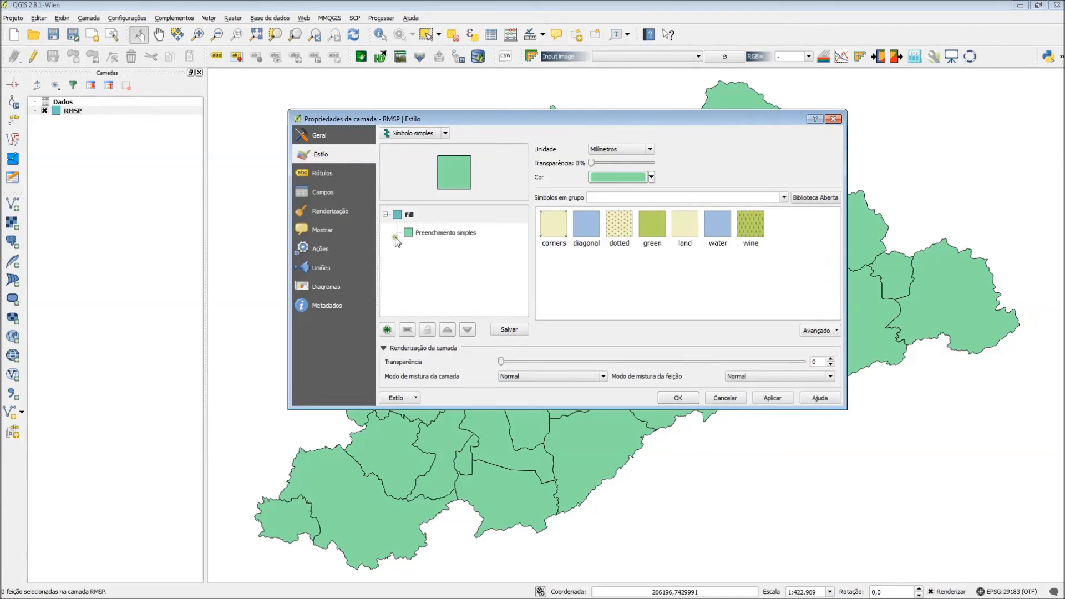
{"action": "left_click", "coordinate": [409, 133]}
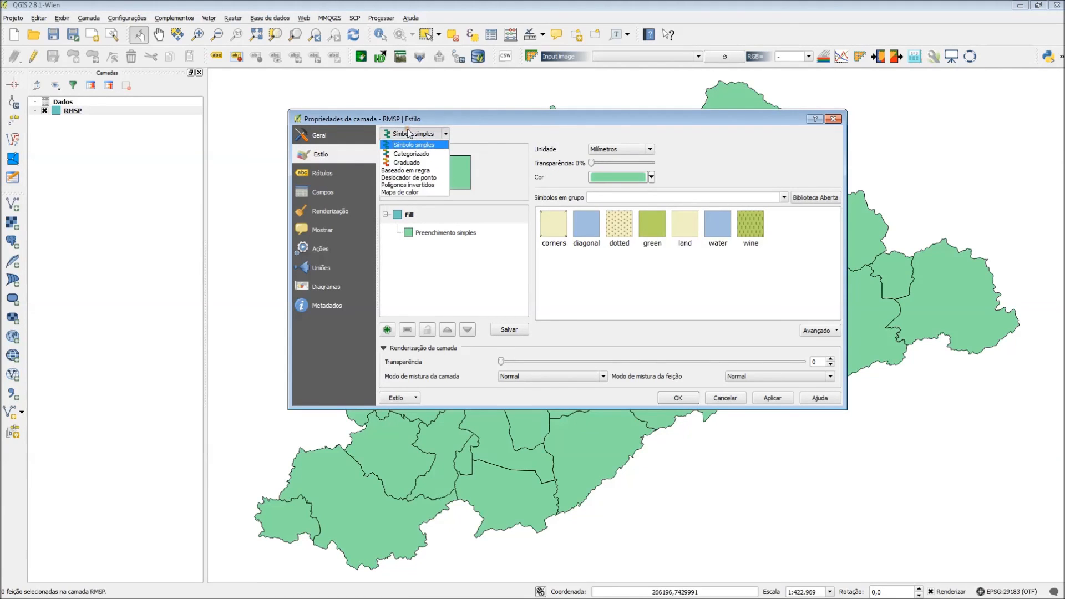
{"action": "left_click", "coordinate": [422, 163]}
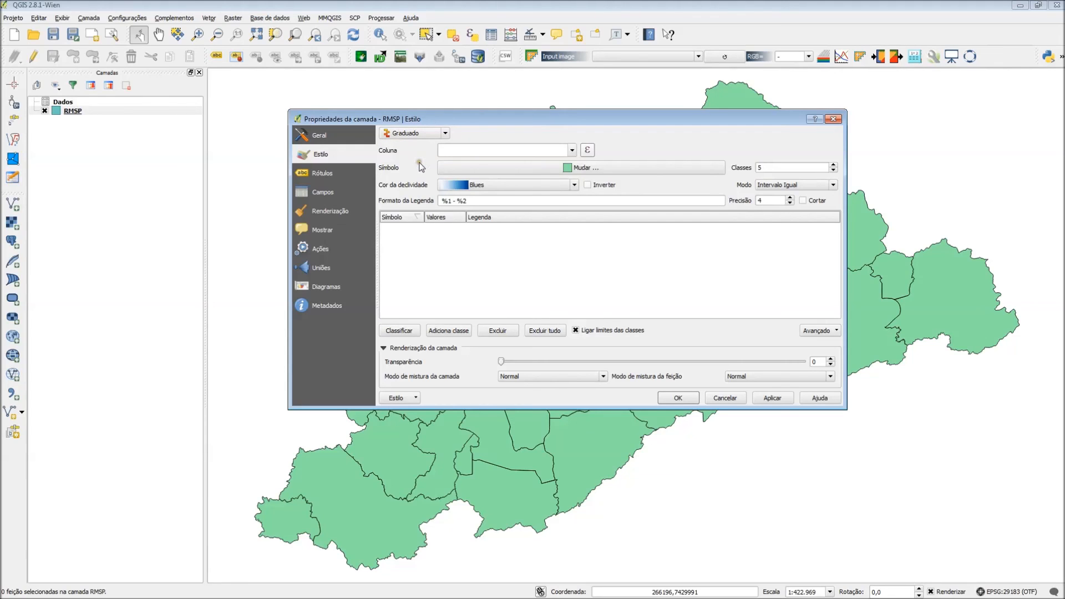
{"action": "left_click", "coordinate": [571, 150]}
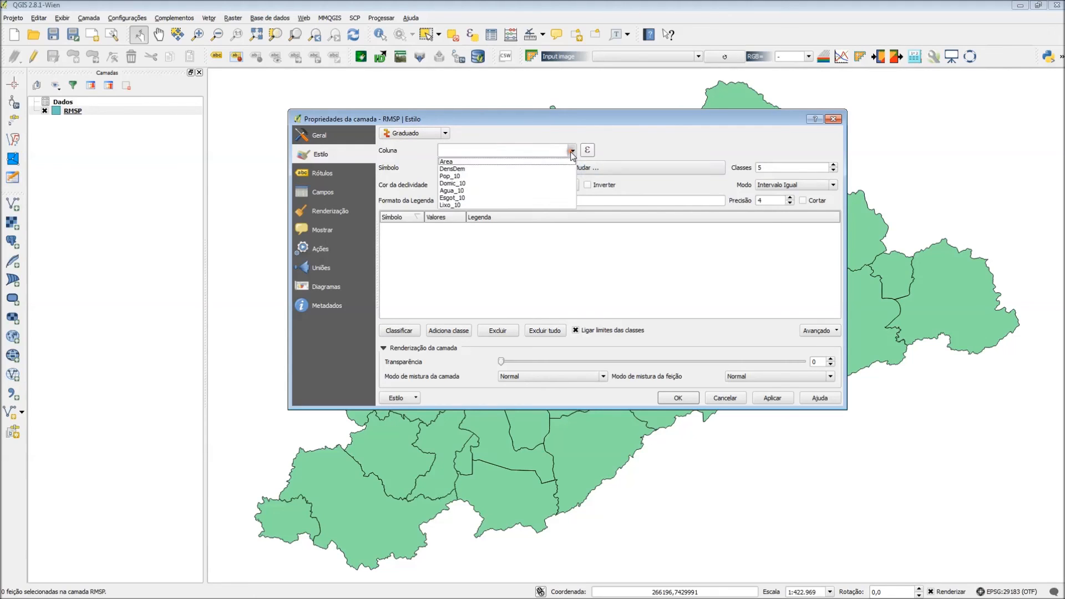
{"action": "left_click", "coordinate": [456, 168]}
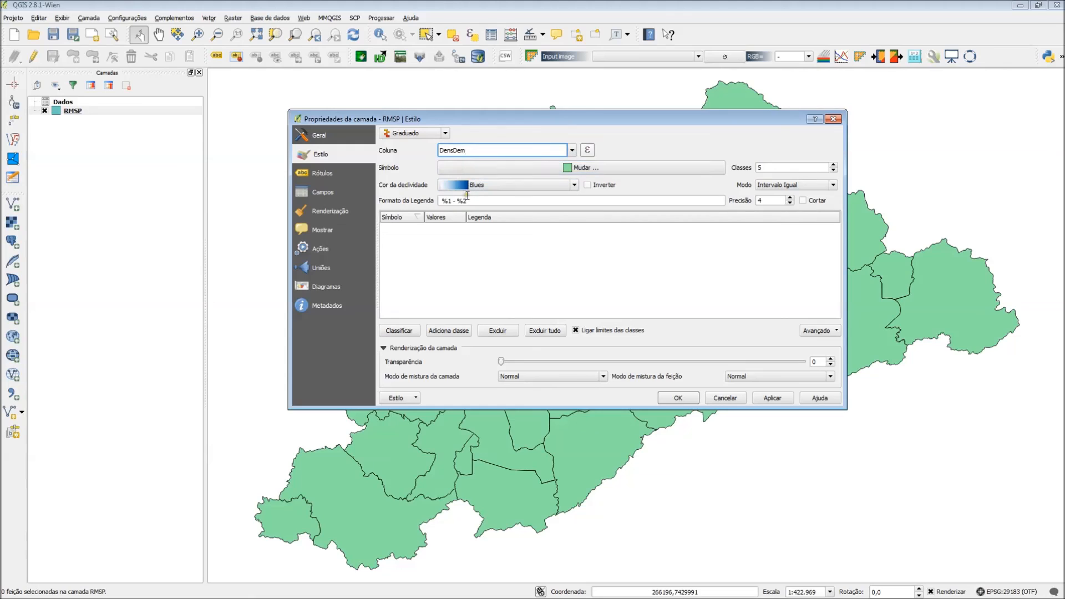
Classify DensDem into 5 equal-interval classes with the Blues ramp and apply the style to the RMSP layer
{"action": "left_click", "coordinate": [777, 169]}
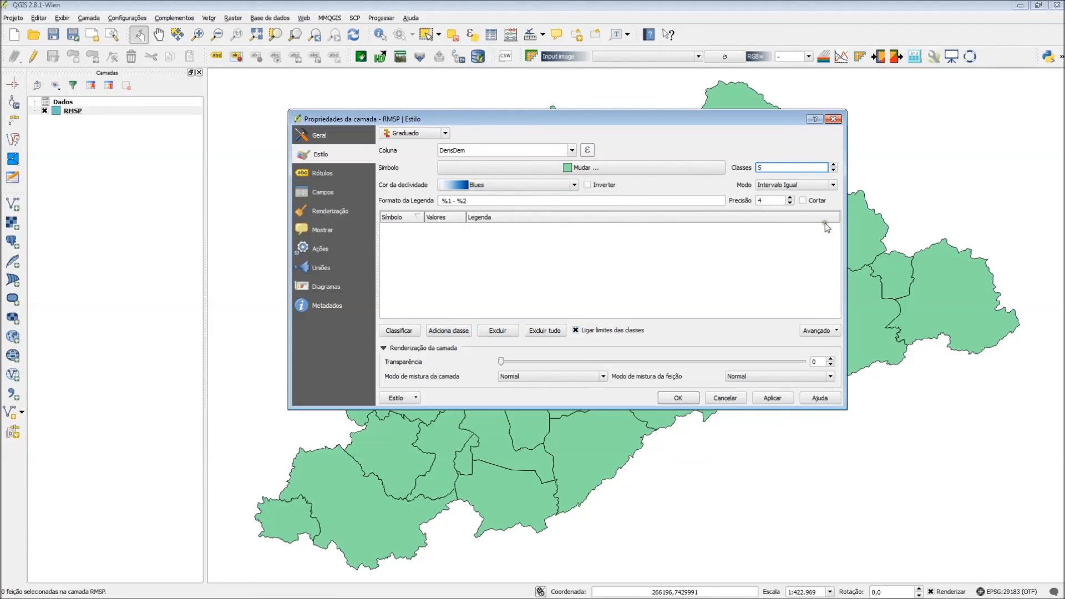
{"action": "left_click", "coordinate": [405, 330]}
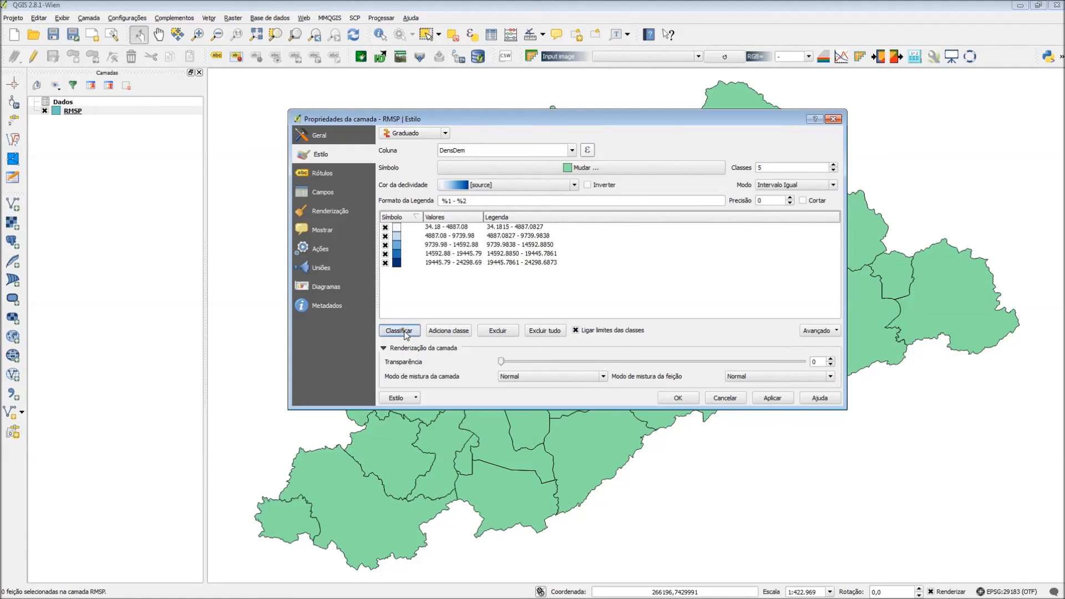
{"action": "left_click", "coordinate": [677, 398]}
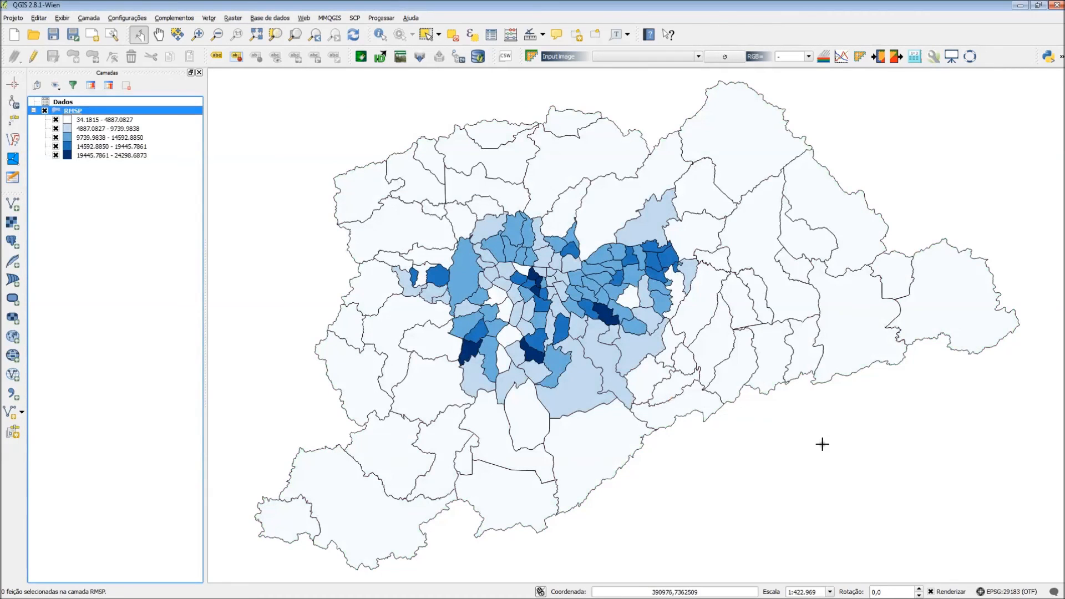